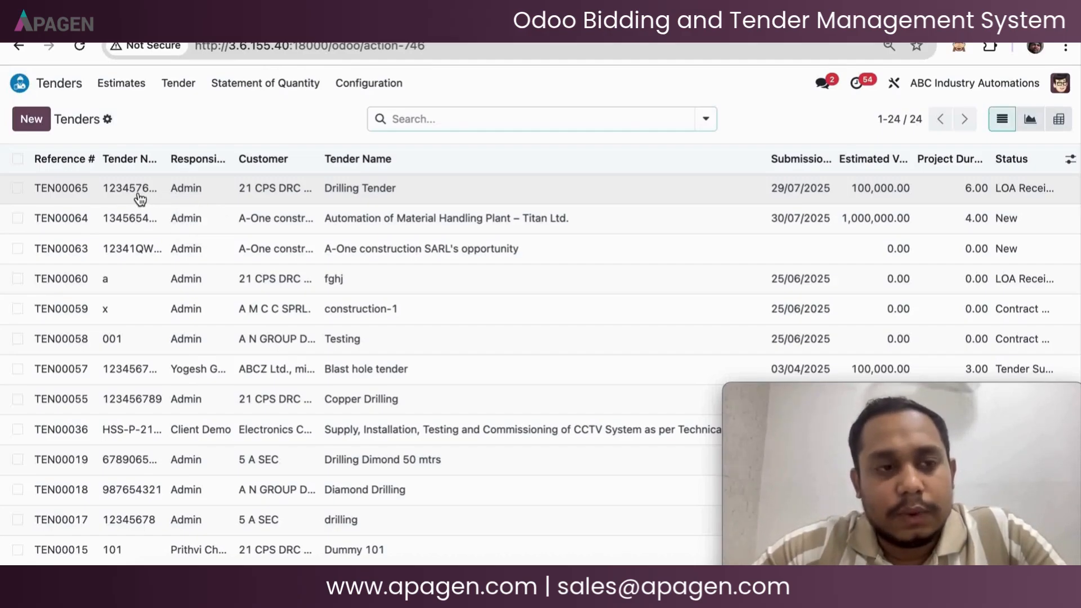
Create a new tender and name it "Drilling the Bore Well"
click(42, 121)
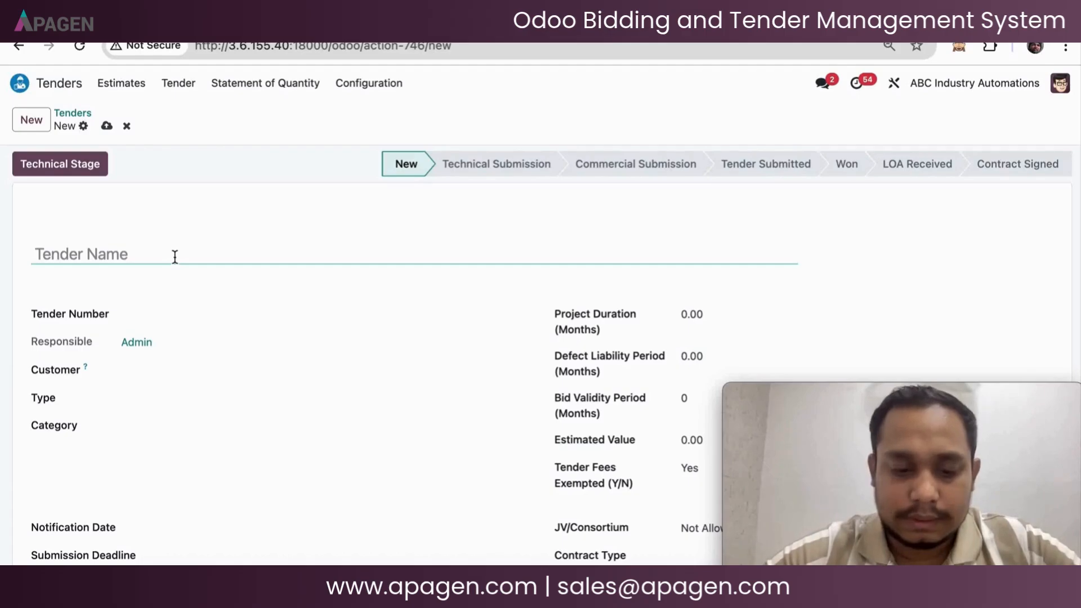
text(Drilling)
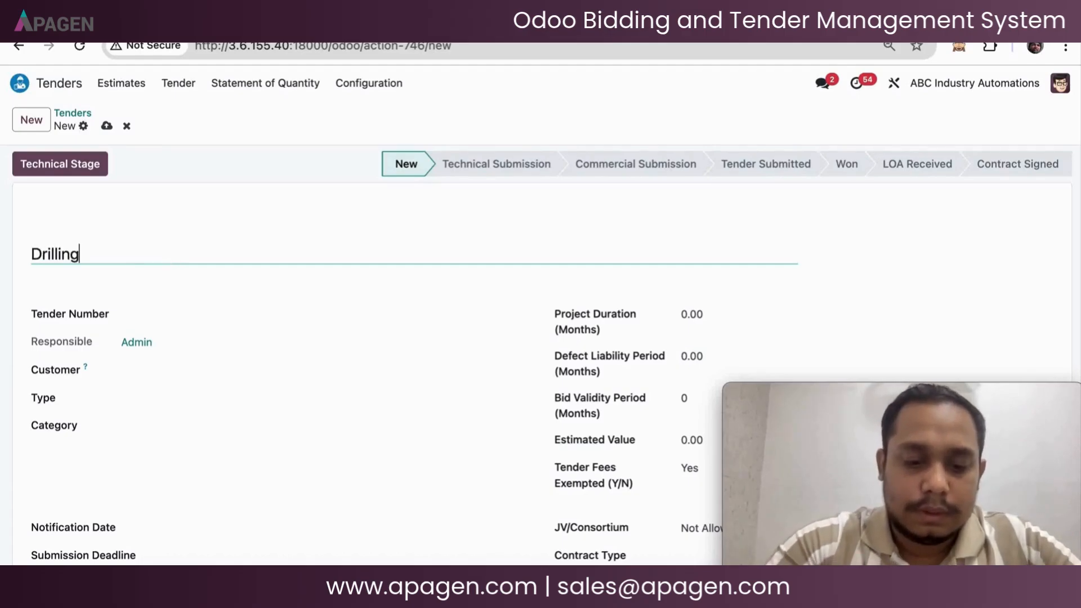
text( the)
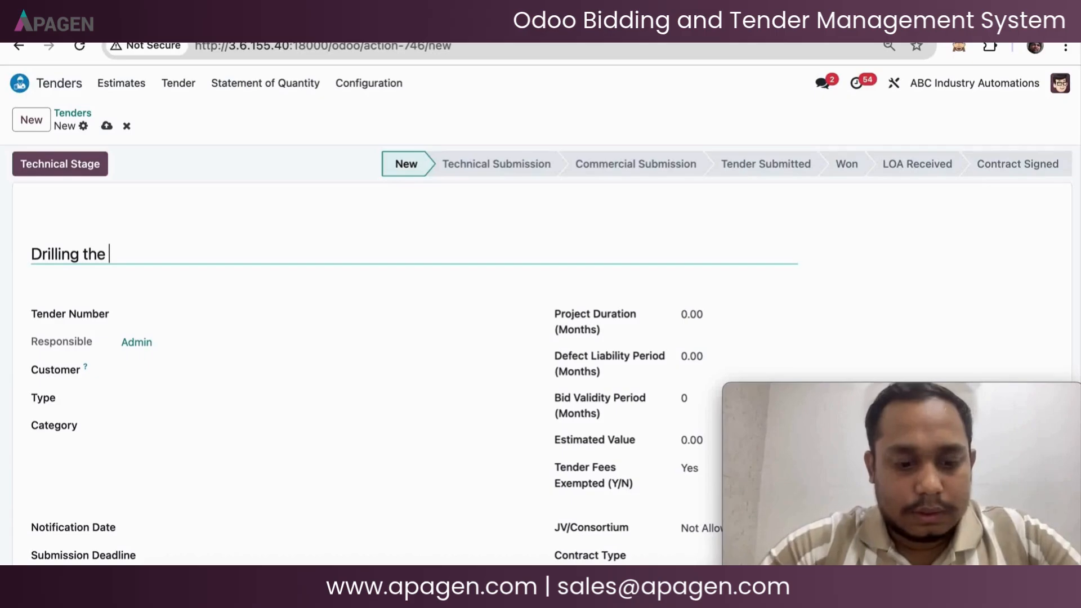
text( Bor)
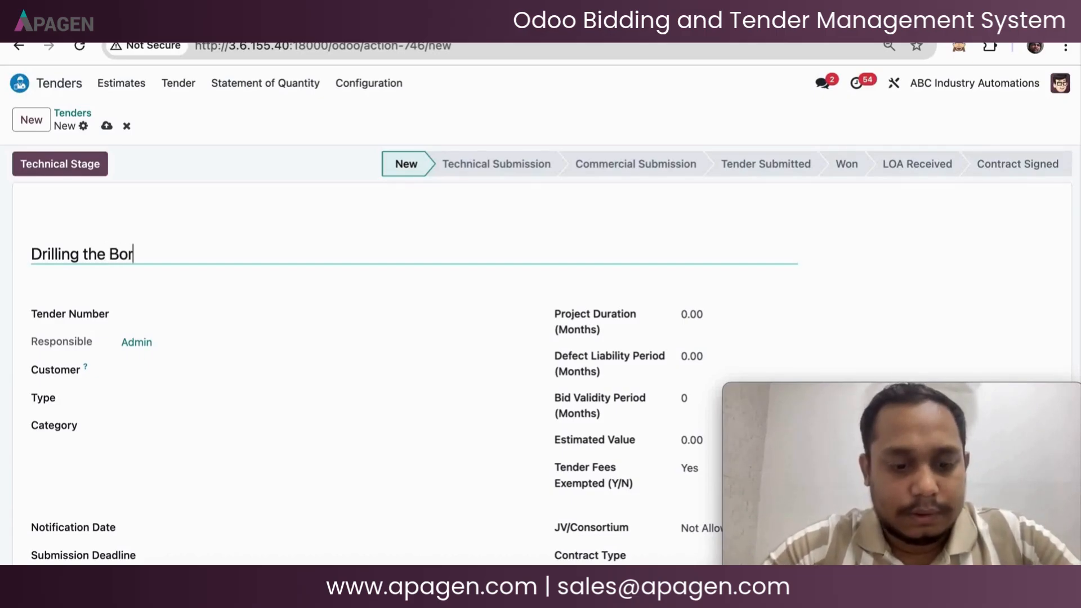
text(e well)
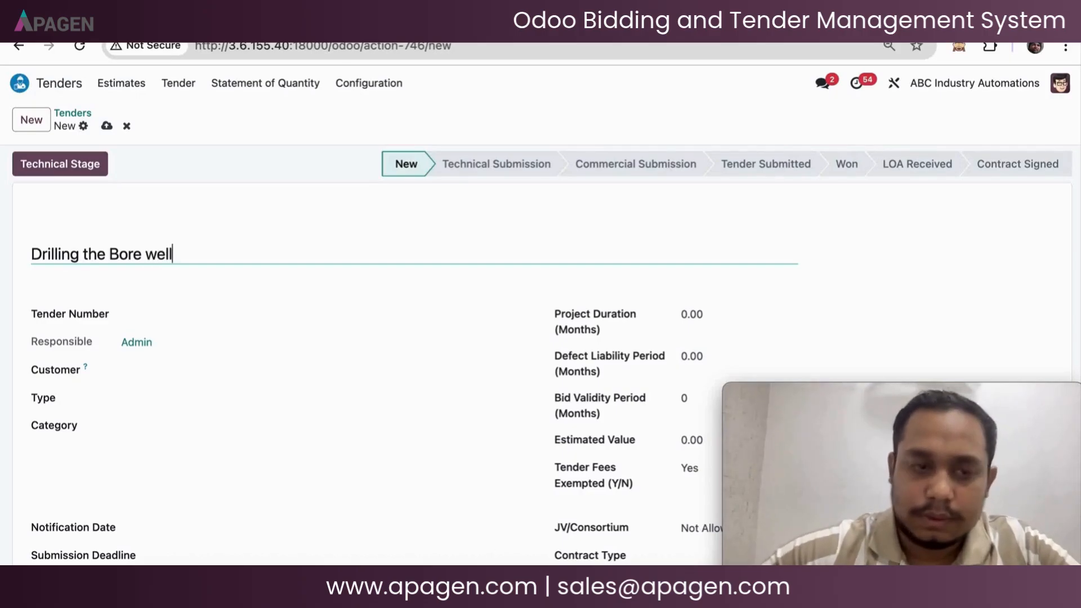
key(Left)
key(Left)
key(Left)
key(BackSpace)
text(W)
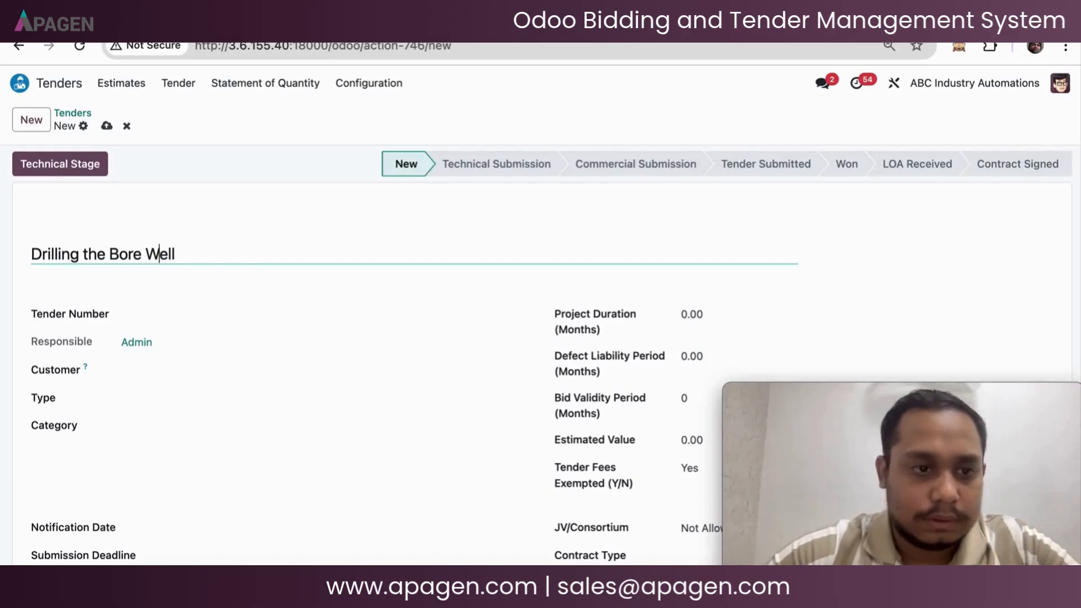
click(164, 312)
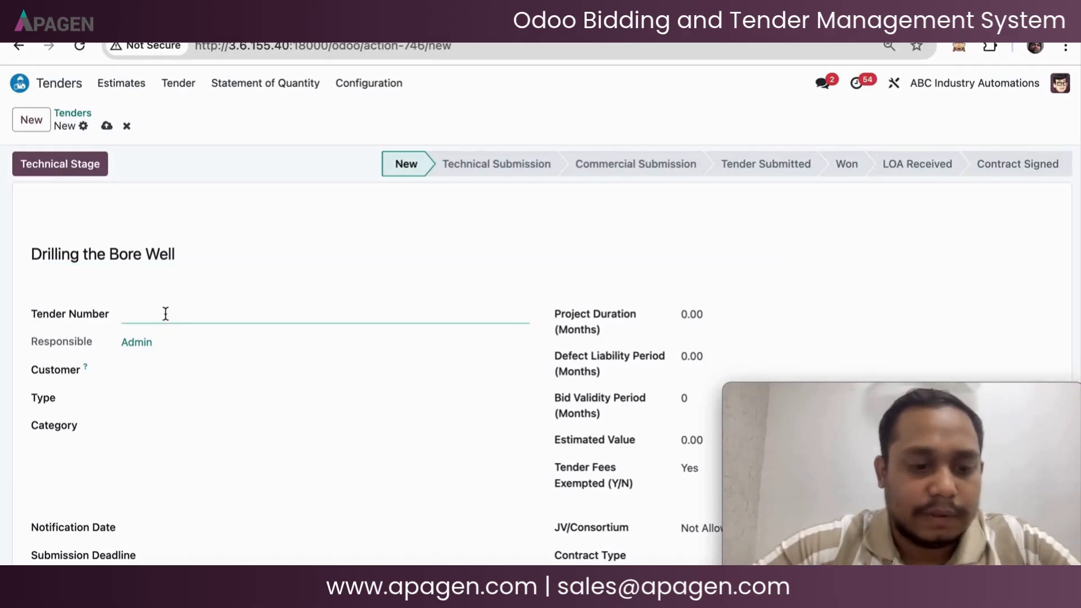
text(12345)
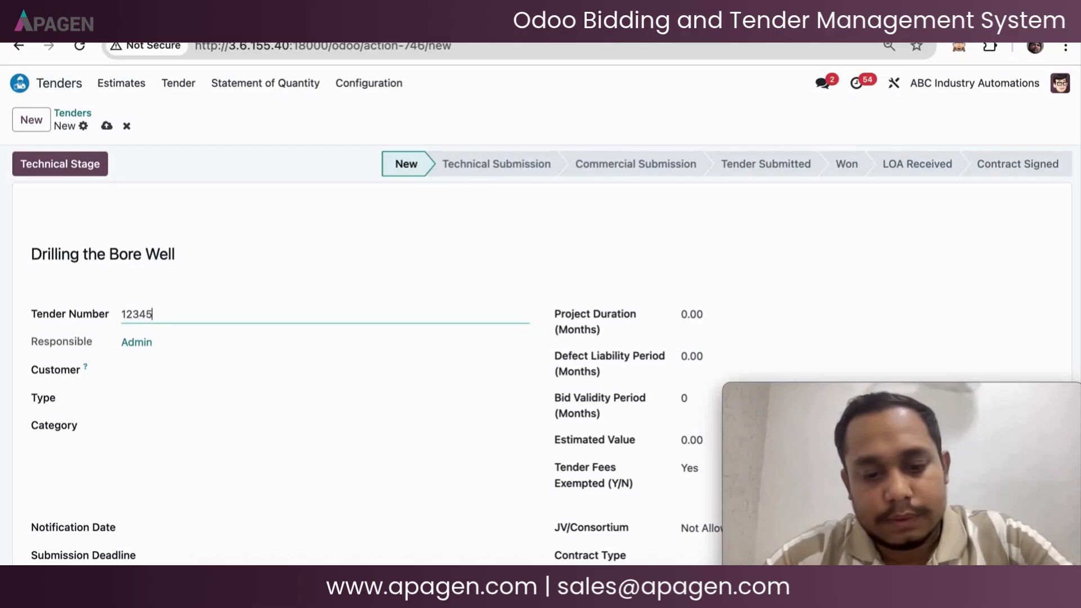
text(688789)
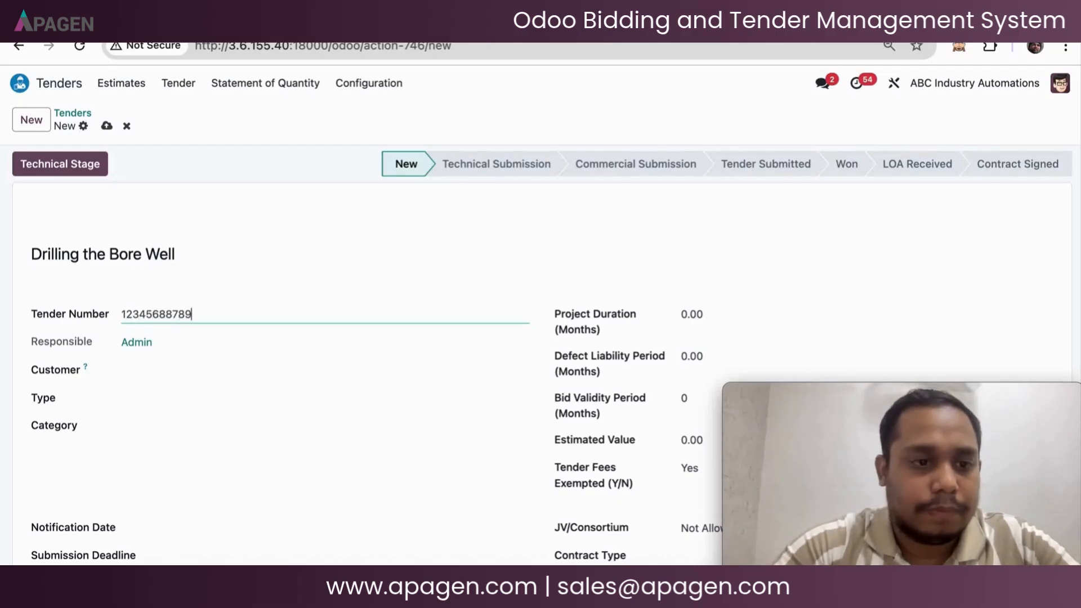
click(162, 375)
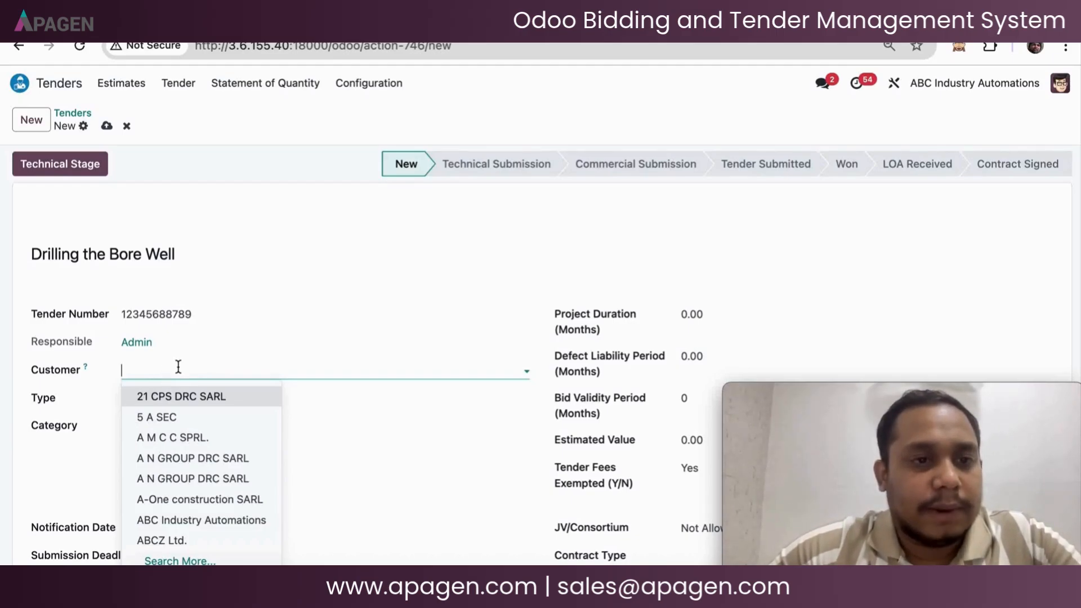
click(191, 459)
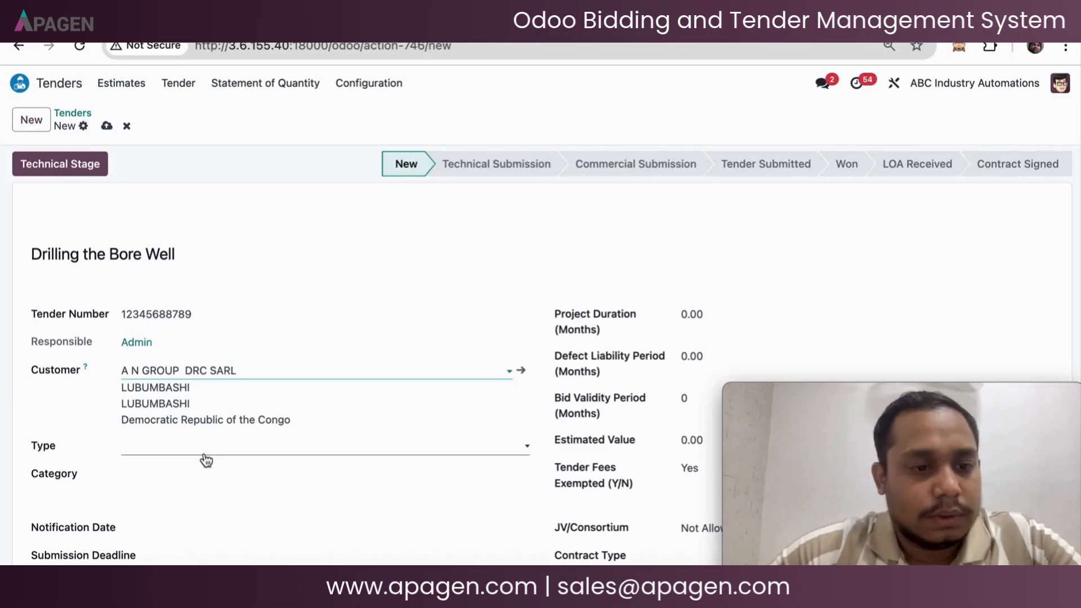
Set the tender's type to Borewell Drilling and its category to Solar
click(214, 452)
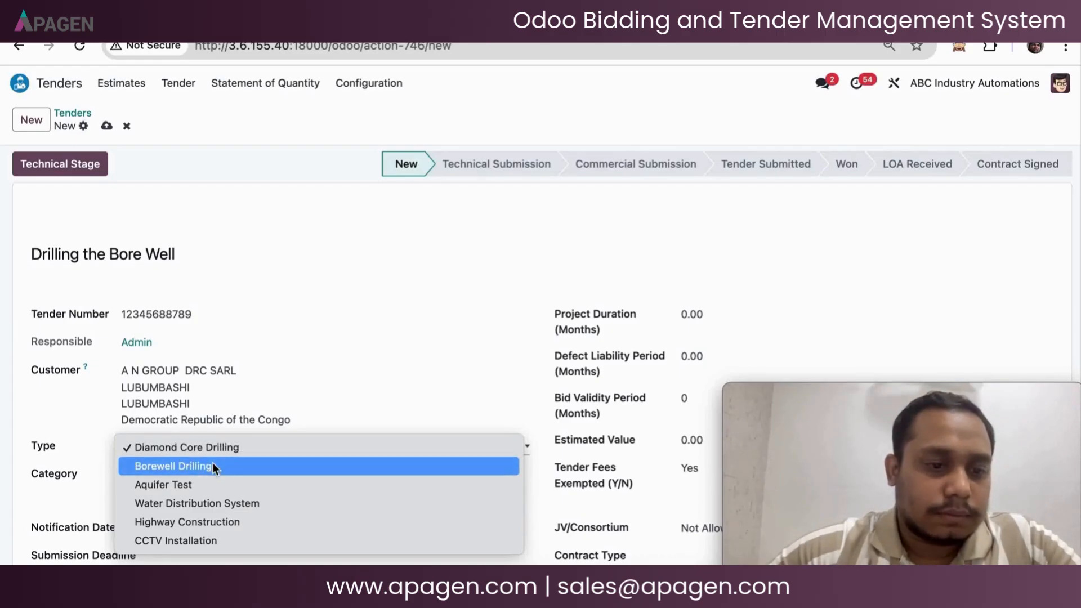
click(212, 465)
click(220, 477)
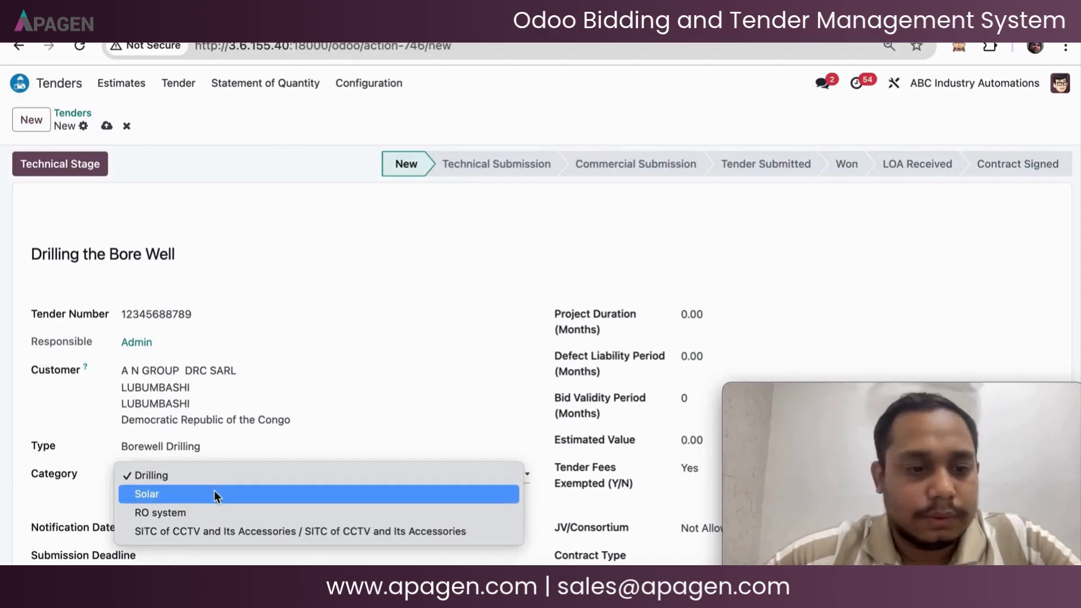
click(214, 494)
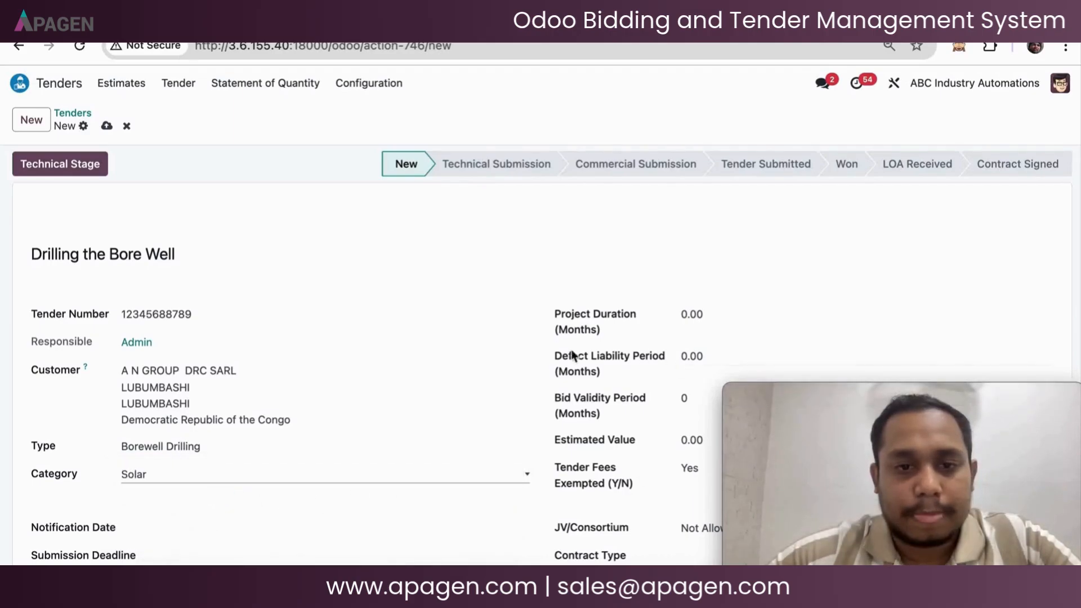
Set the tender's notification date to 16/07/2025 and its submission deadline to 30/07/2025
scroll(524, 358, down, 3)
scroll(523, 357, down, 1)
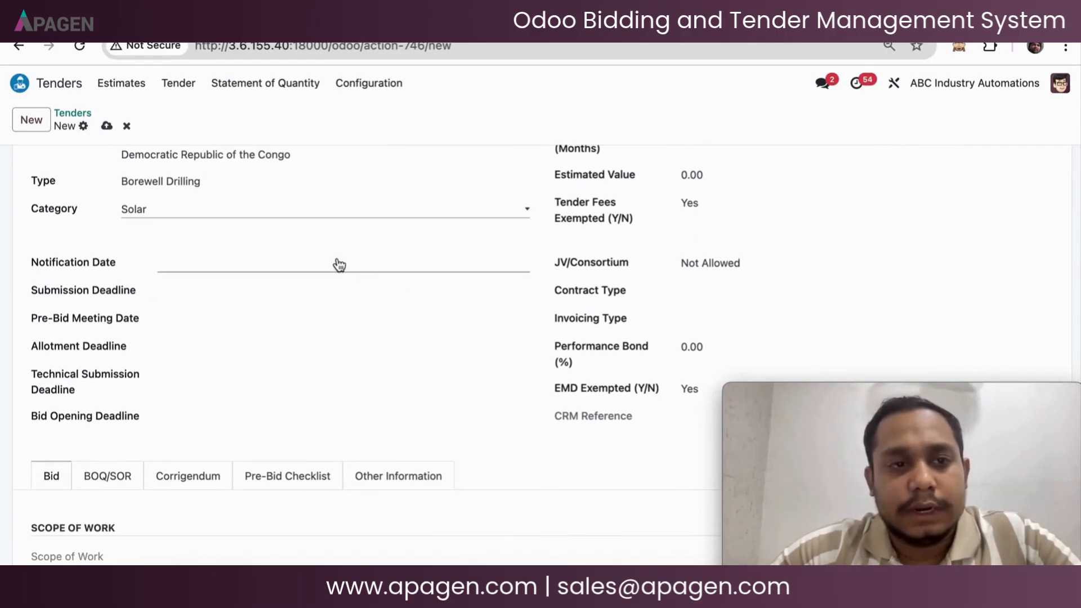
click(328, 265)
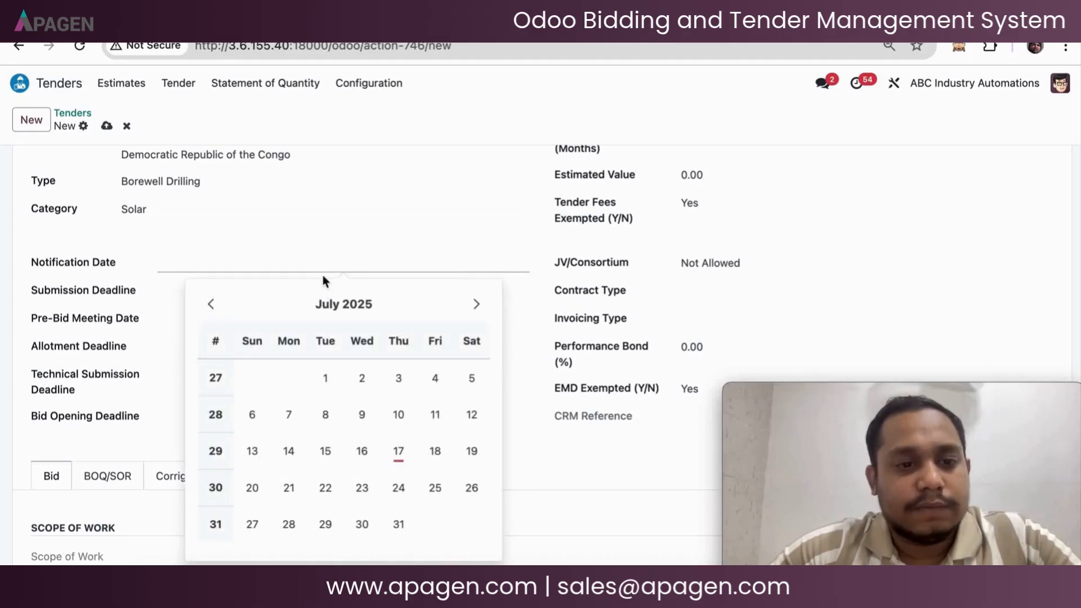
click(361, 452)
click(263, 292)
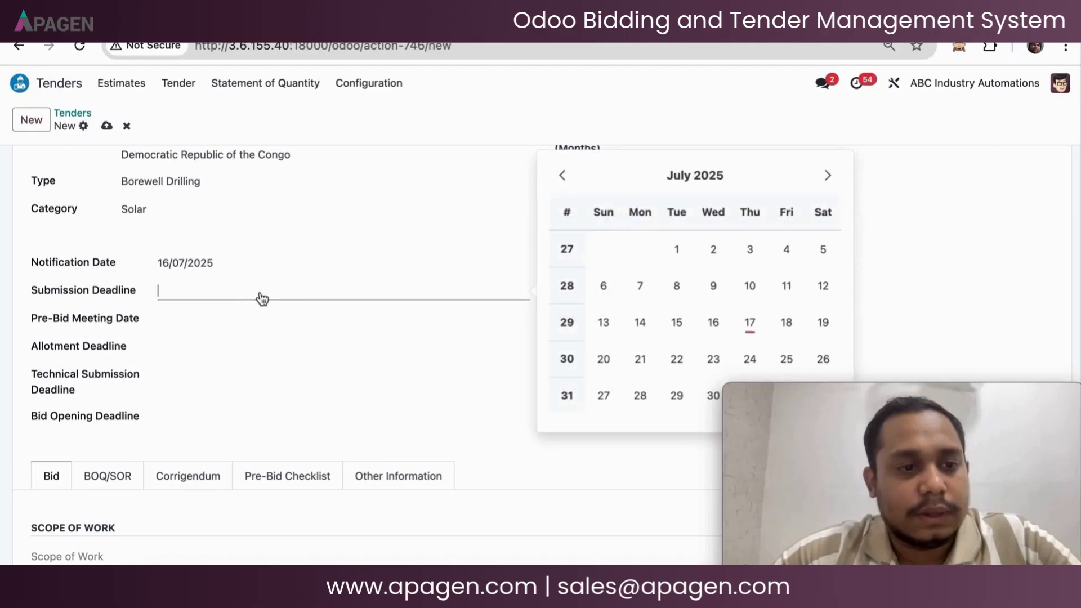
click(713, 396)
Set the pre-bid meeting date to 21/07/2025 and the allotment deadline to 23/07/2025
click(221, 329)
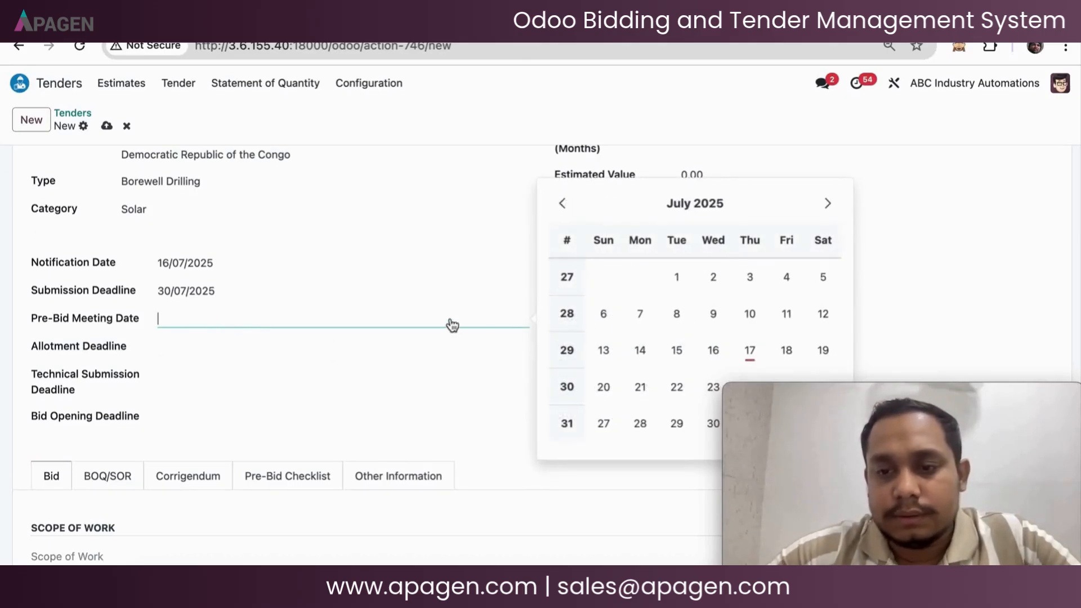
mouse_move(866, 390)
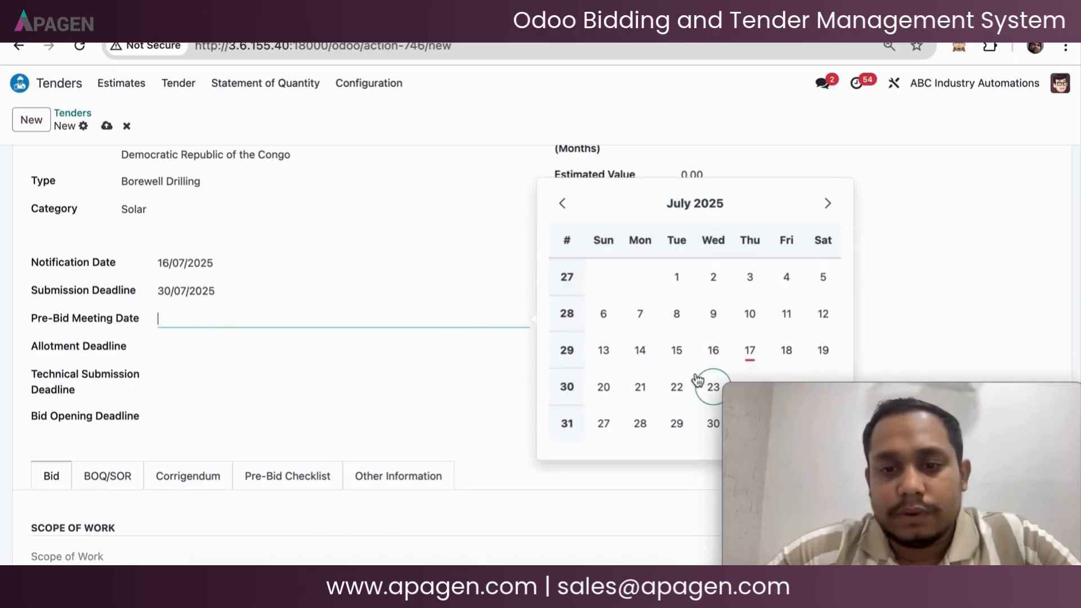
click(640, 387)
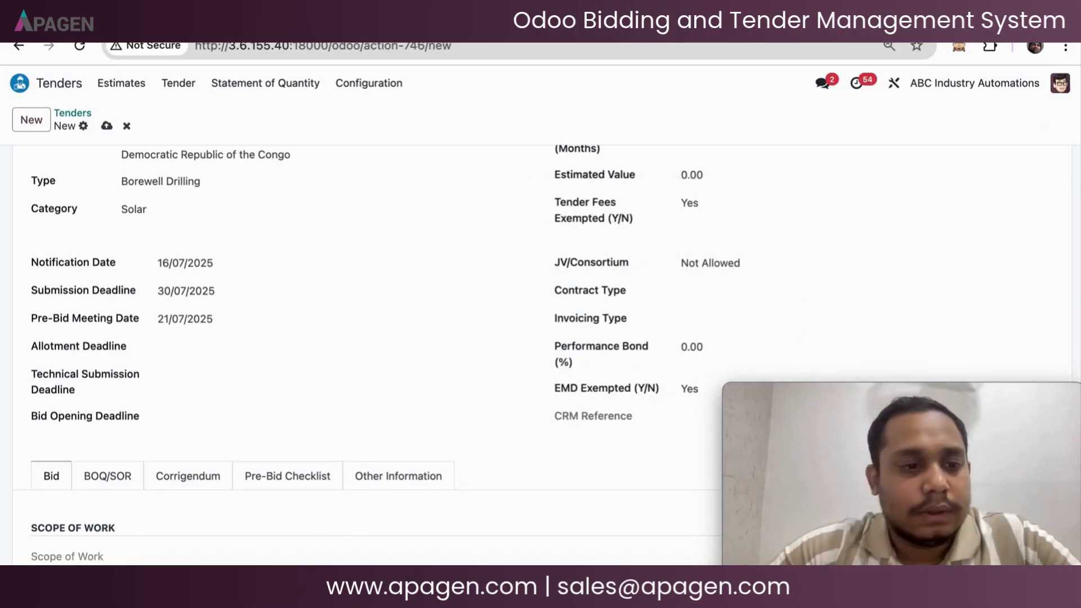
click(188, 356)
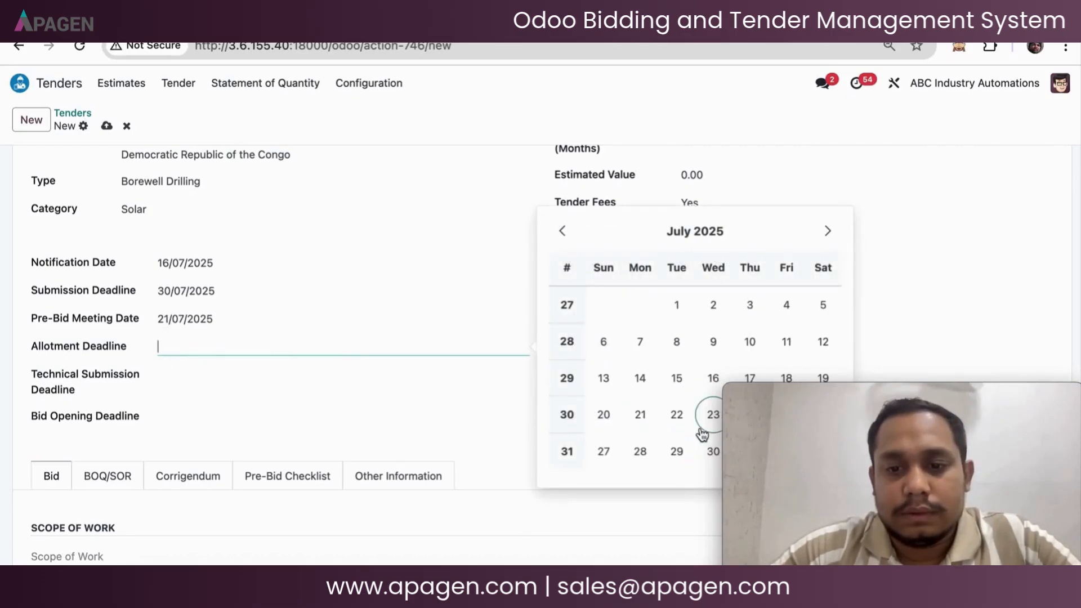
click(712, 415)
Set the technical submission deadline to 26/07/2025 and the bid opening deadline to 22/07/2025
click(265, 386)
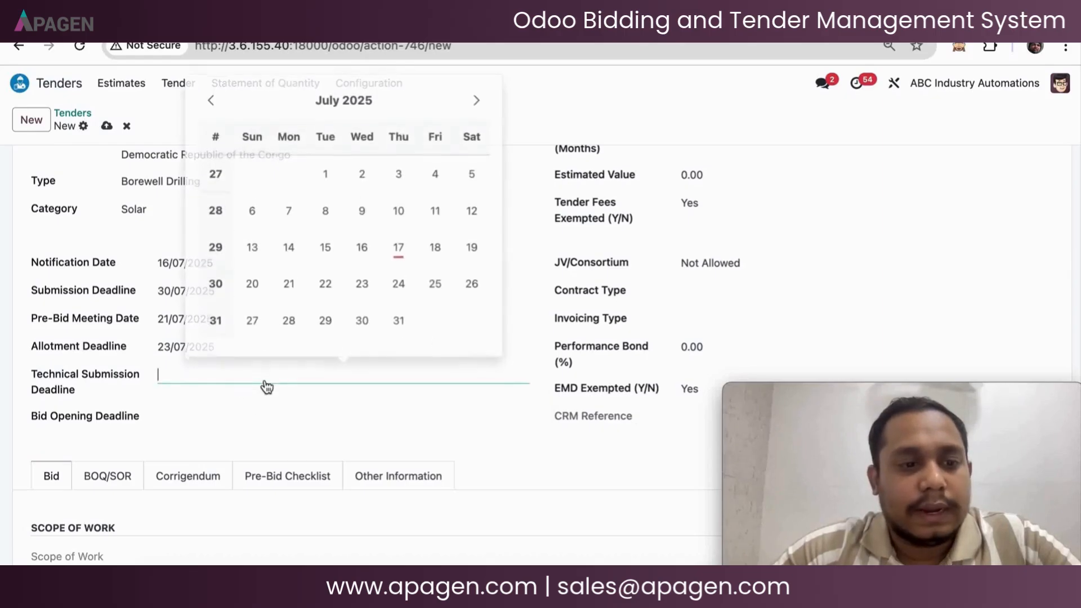
click(468, 288)
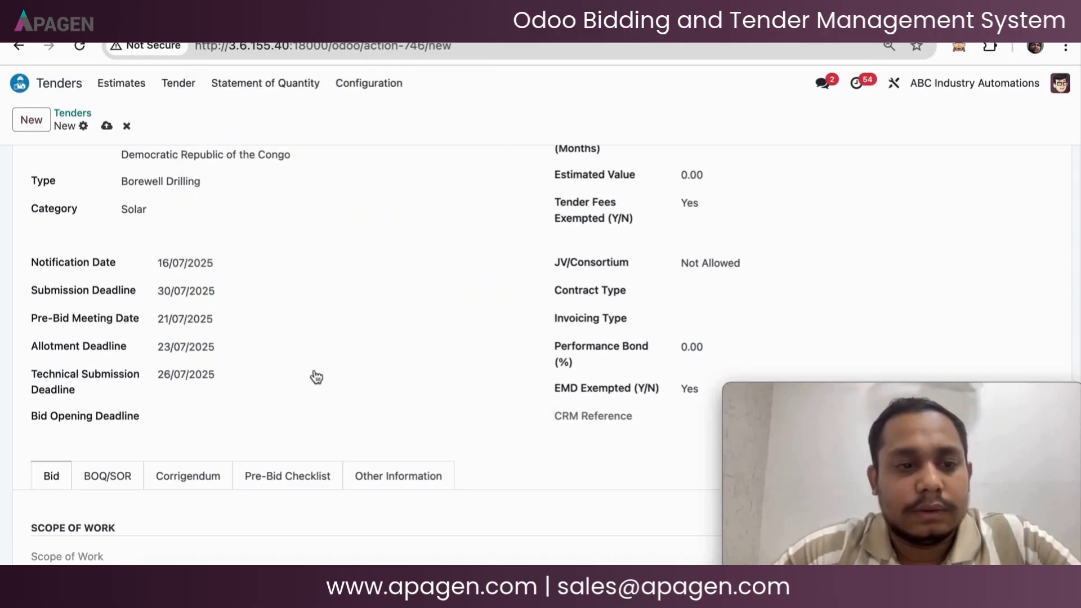
click(272, 416)
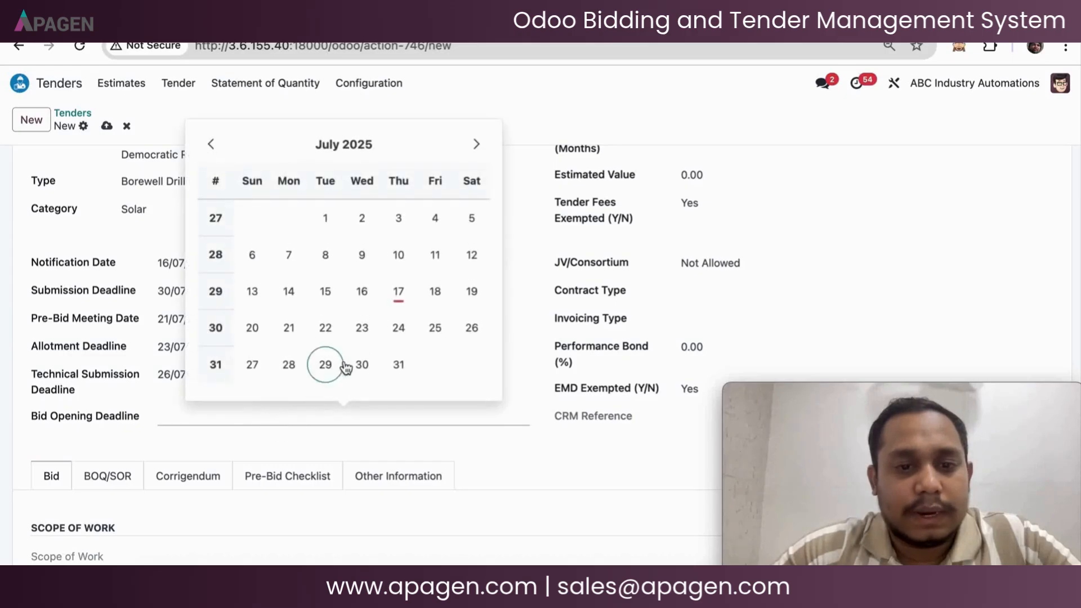
click(319, 336)
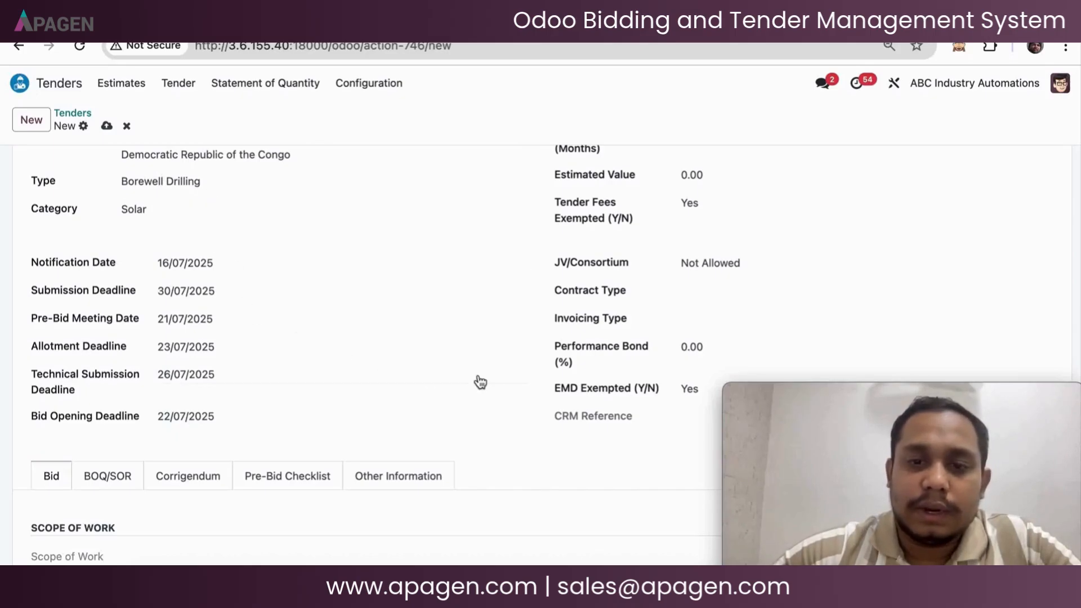
Set the tender's project duration to 60 months
scroll(478, 383, down, 5)
scroll(478, 376, up, 9)
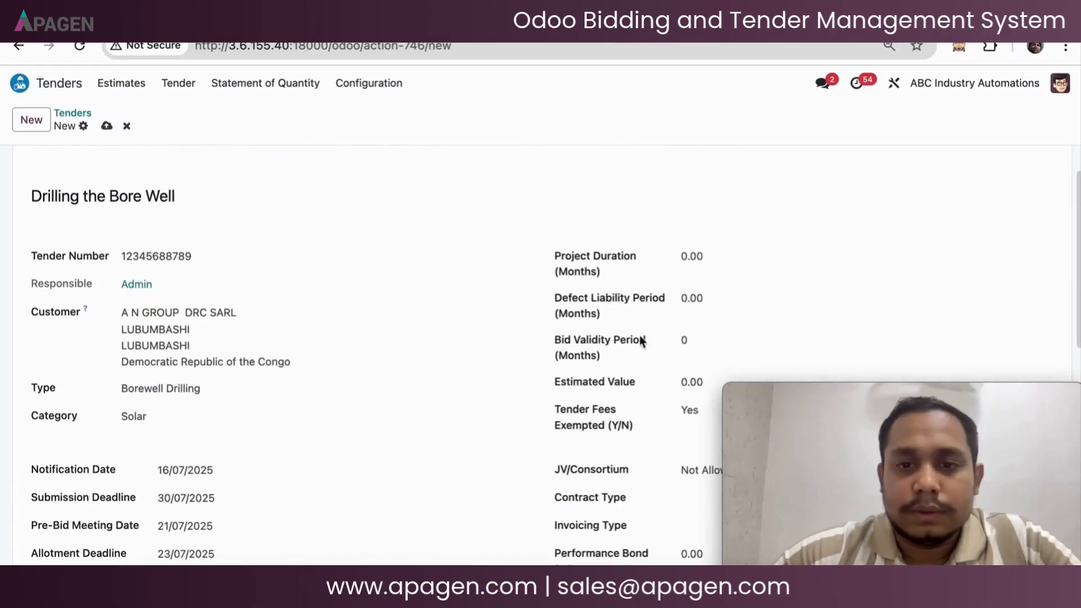
click(736, 253)
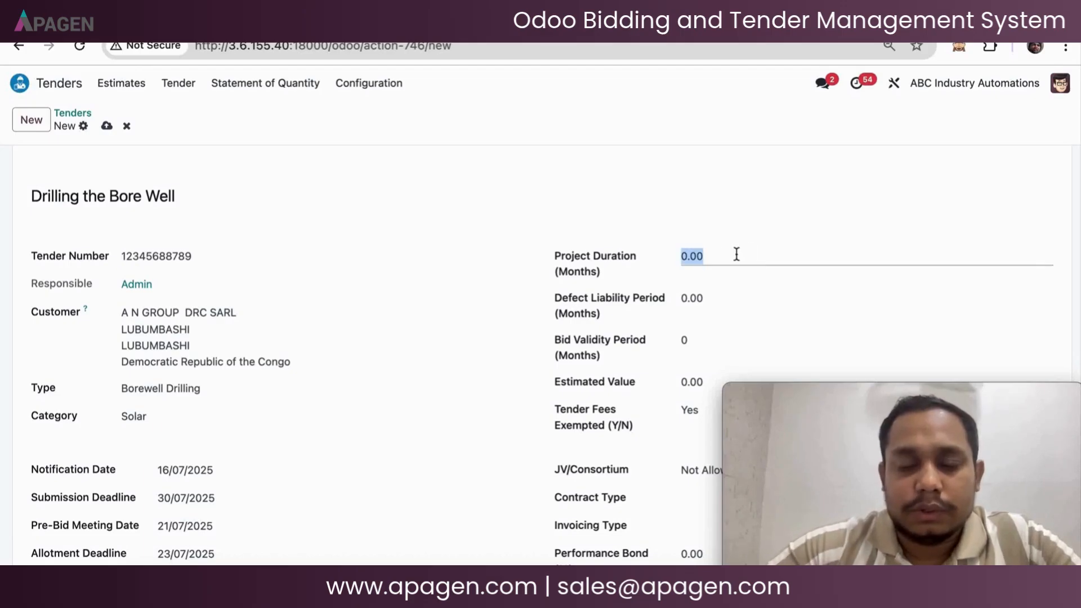
key(BackSpace)
text(60)
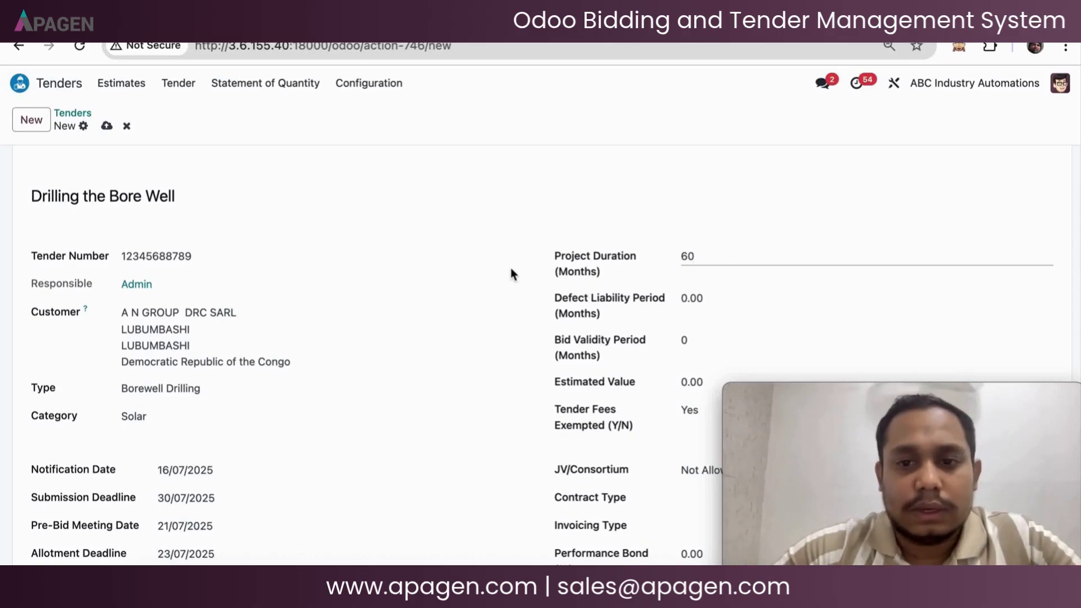
Set both the defect liability period and the bid validity period to 3 months
scroll(511, 268, up, 2)
scroll(511, 268, down, 1)
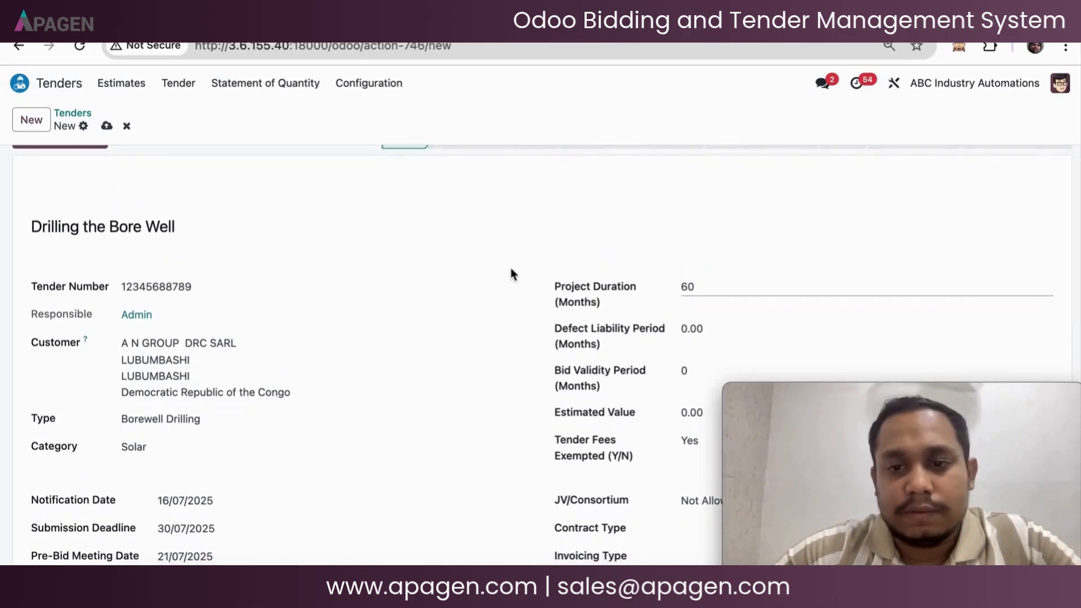
scroll(511, 268, down, 5)
scroll(545, 267, up, 4)
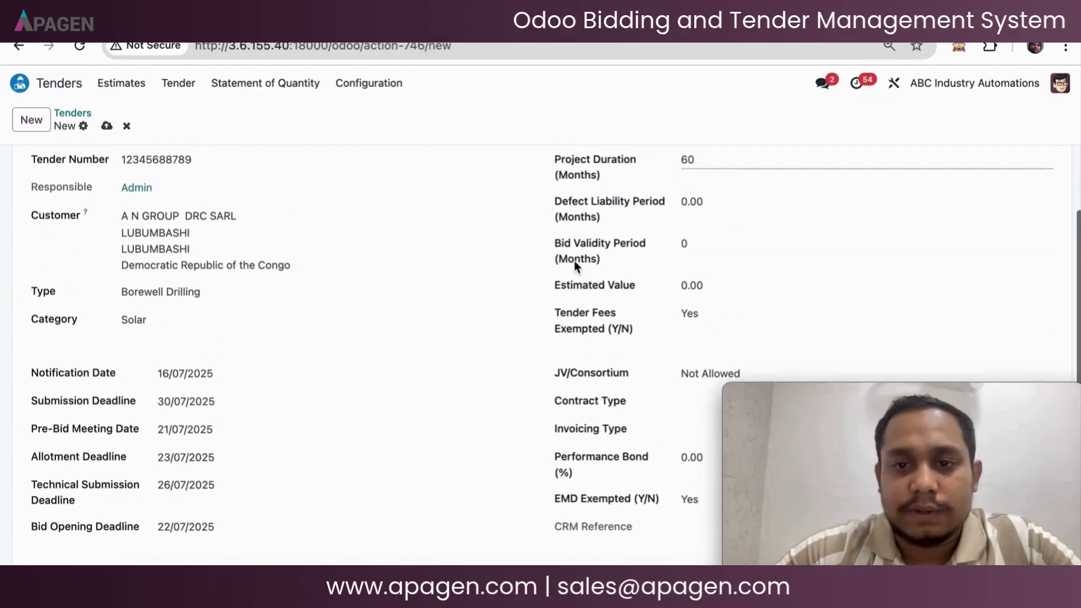
click(730, 201)
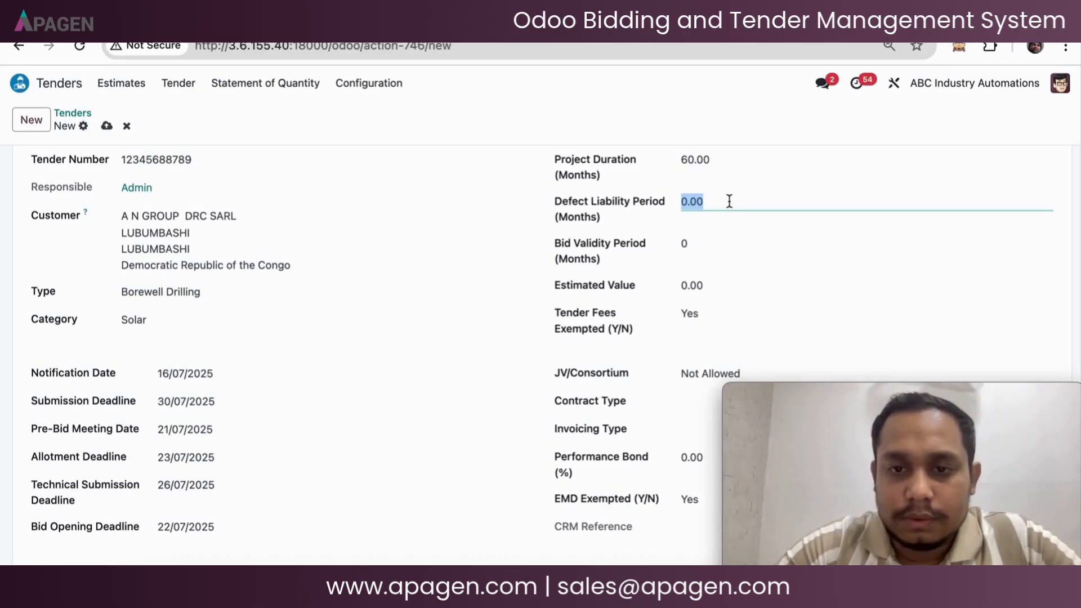
key(BackSpace)
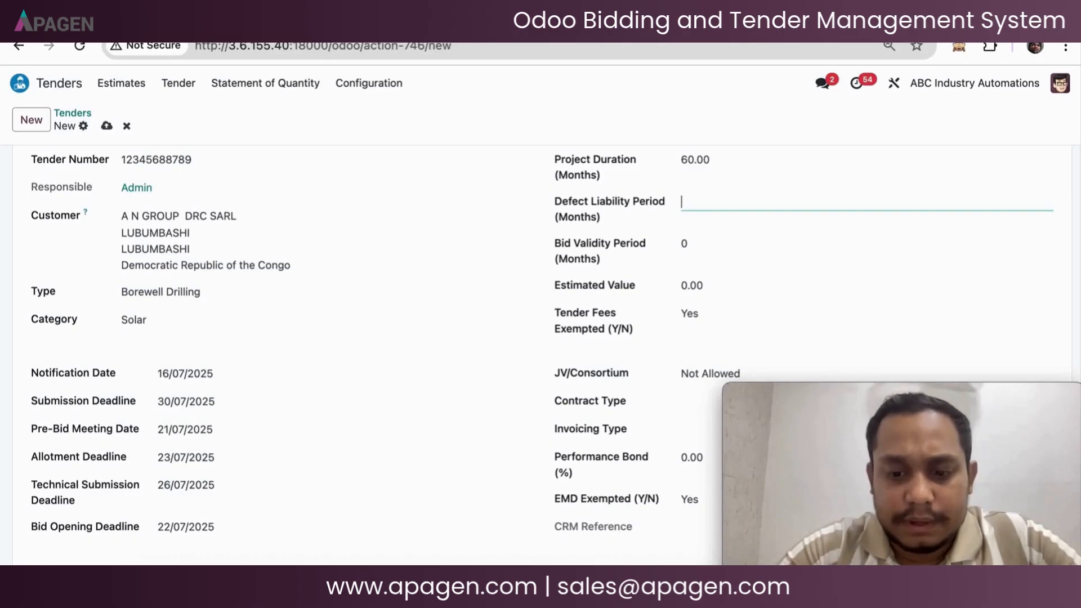
text(3)
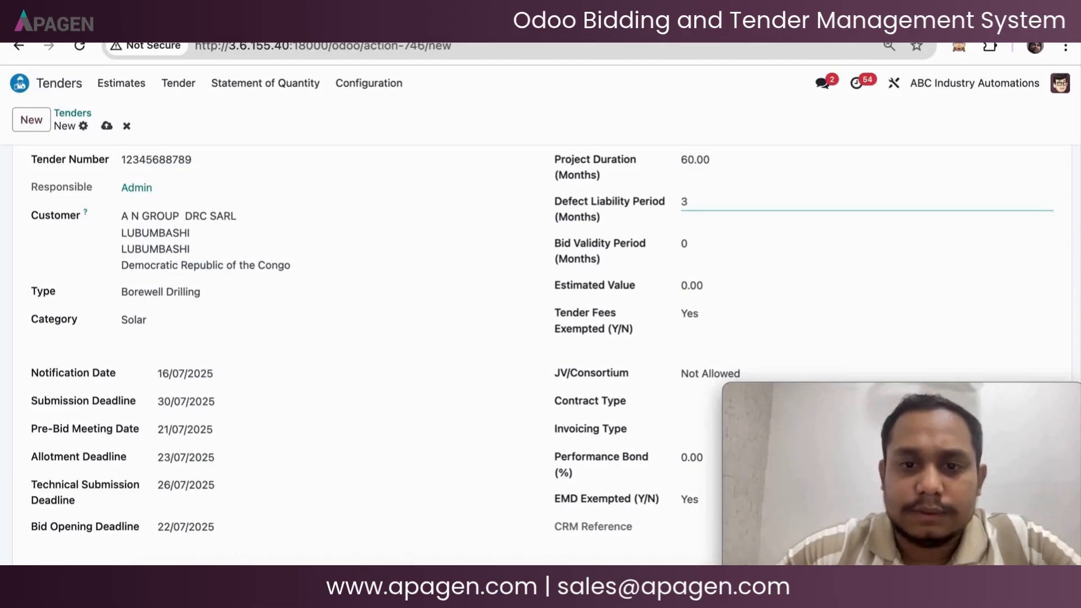
click(728, 241)
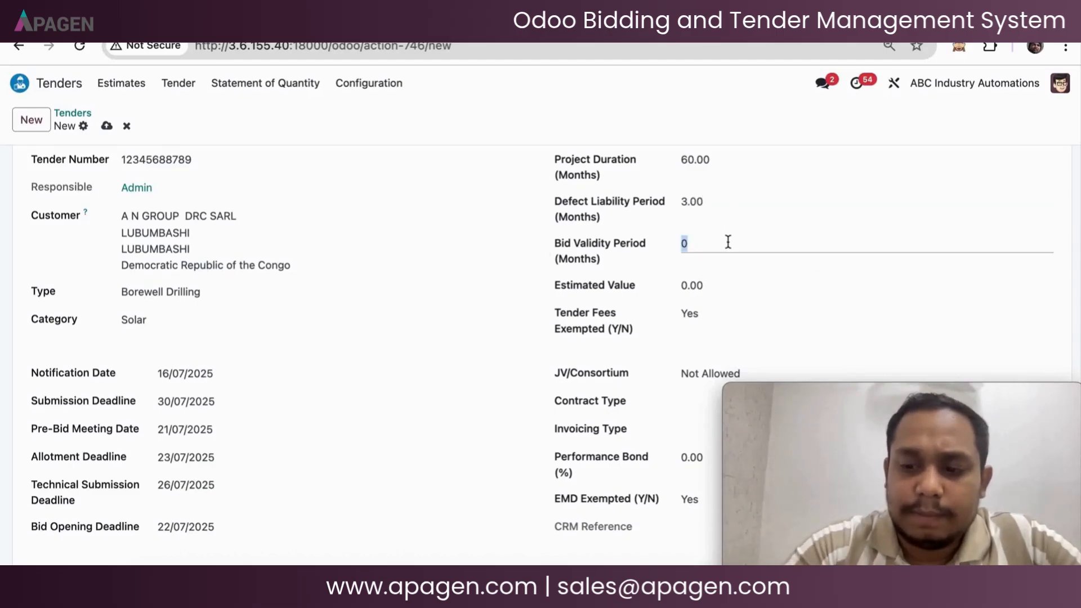
key(BackSpace)
text(3)
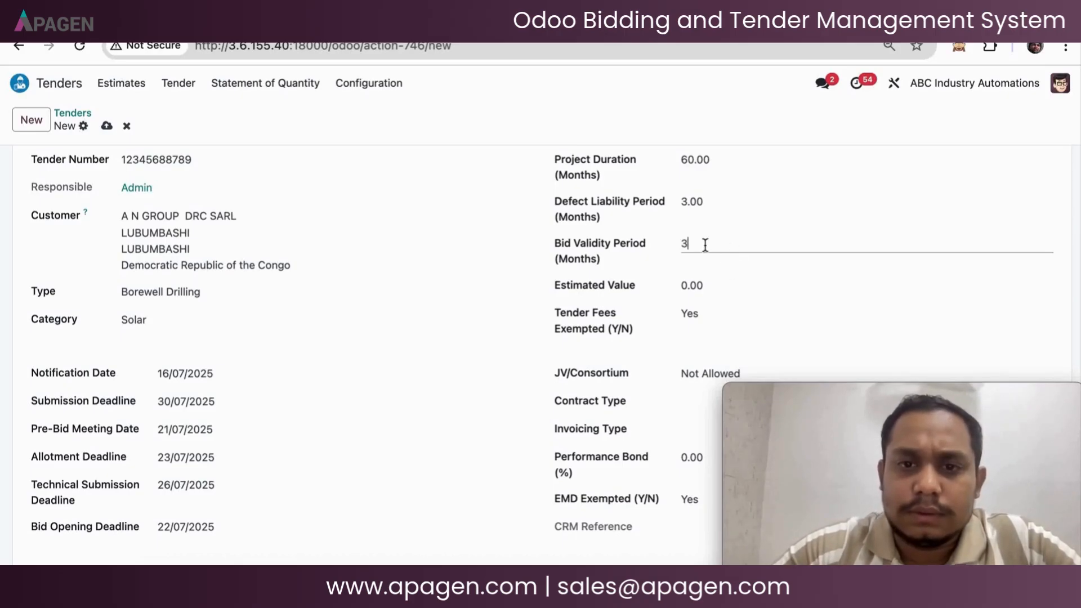
Set the tender's project duration to 13 months and its estimated value to 100000
click(715, 163)
key(BackSpace)
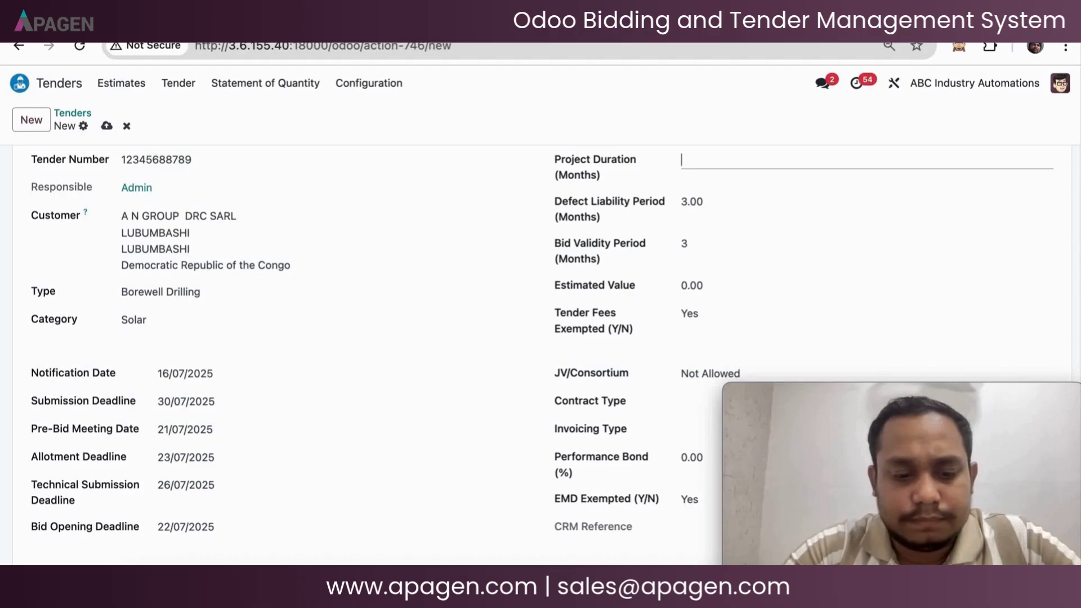
text(13)
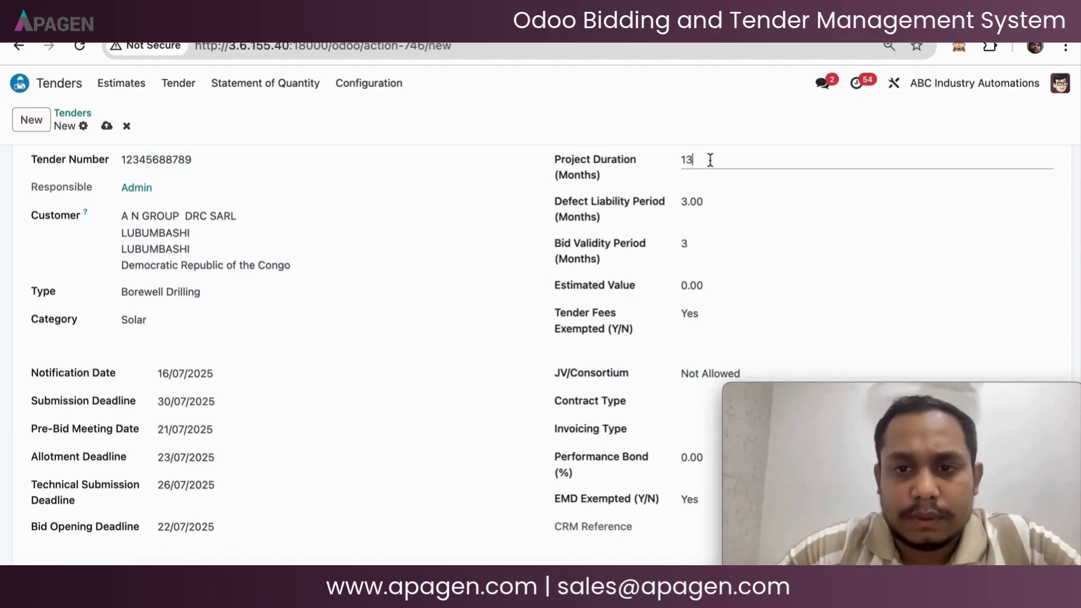
click(707, 287)
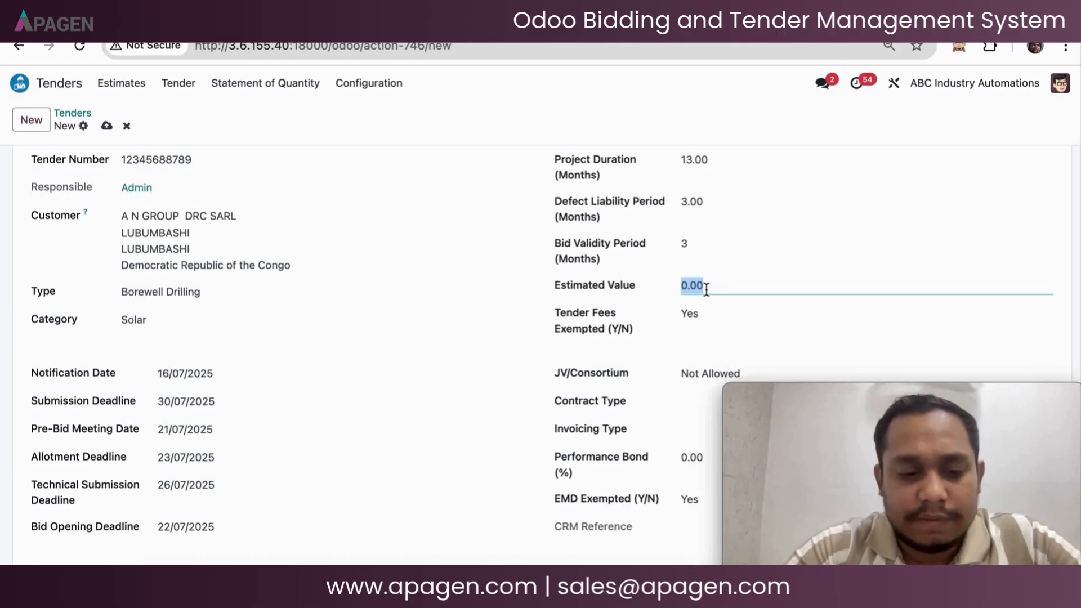
text(100000)
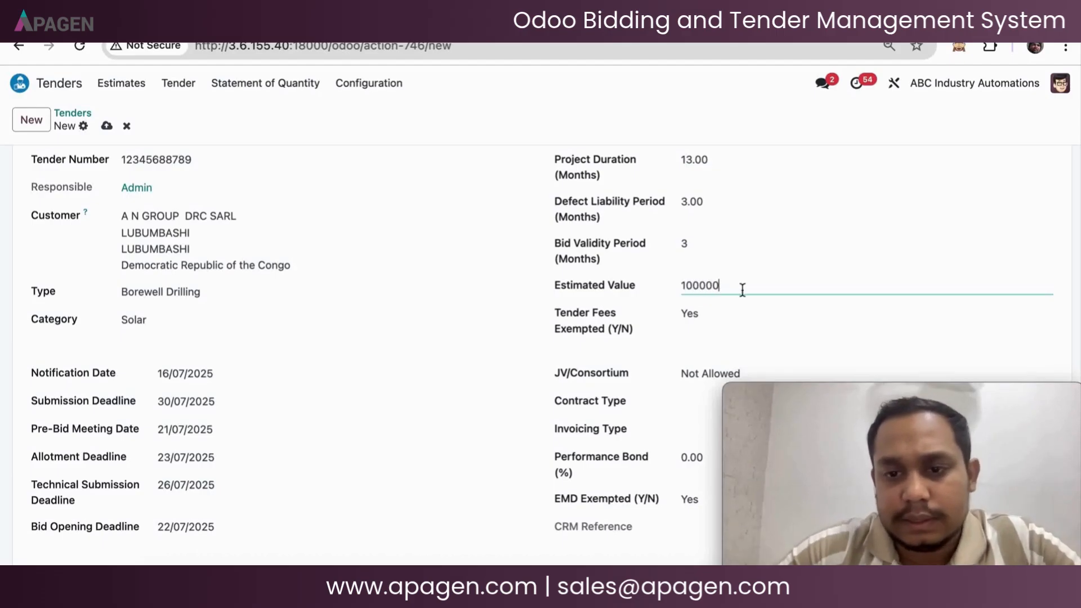
Mark the tender as not exempt from tender fees and set the tender fees to 600
click(761, 314)
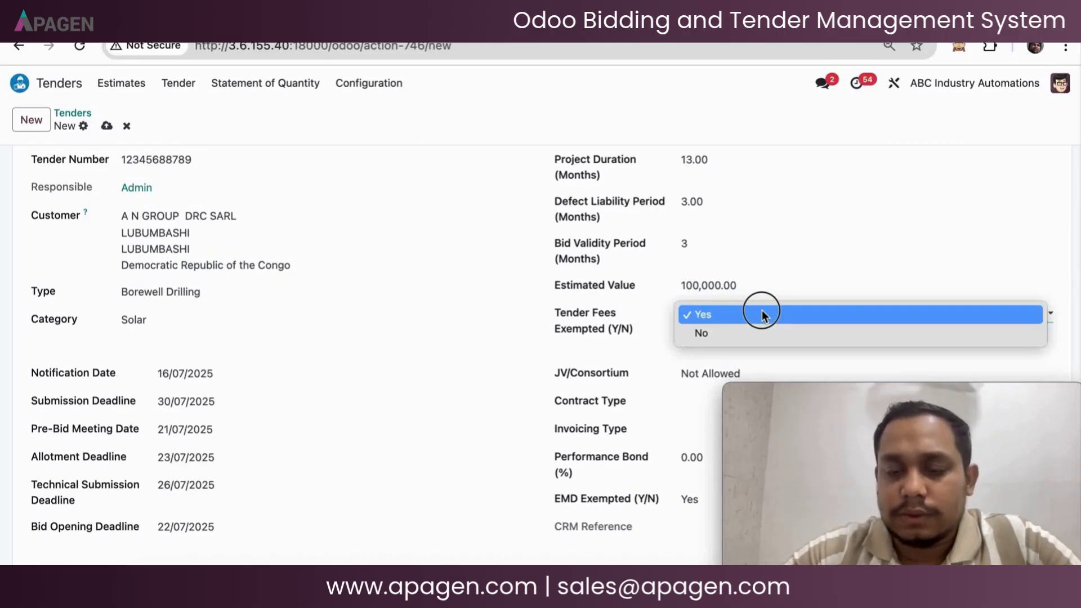
click(761, 314)
click(753, 314)
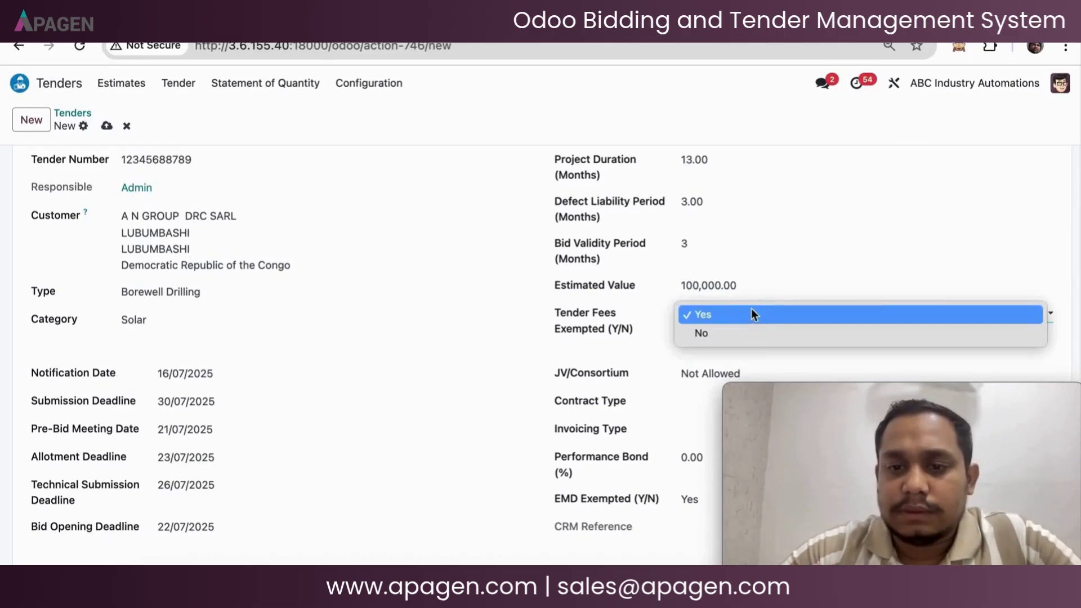
click(739, 337)
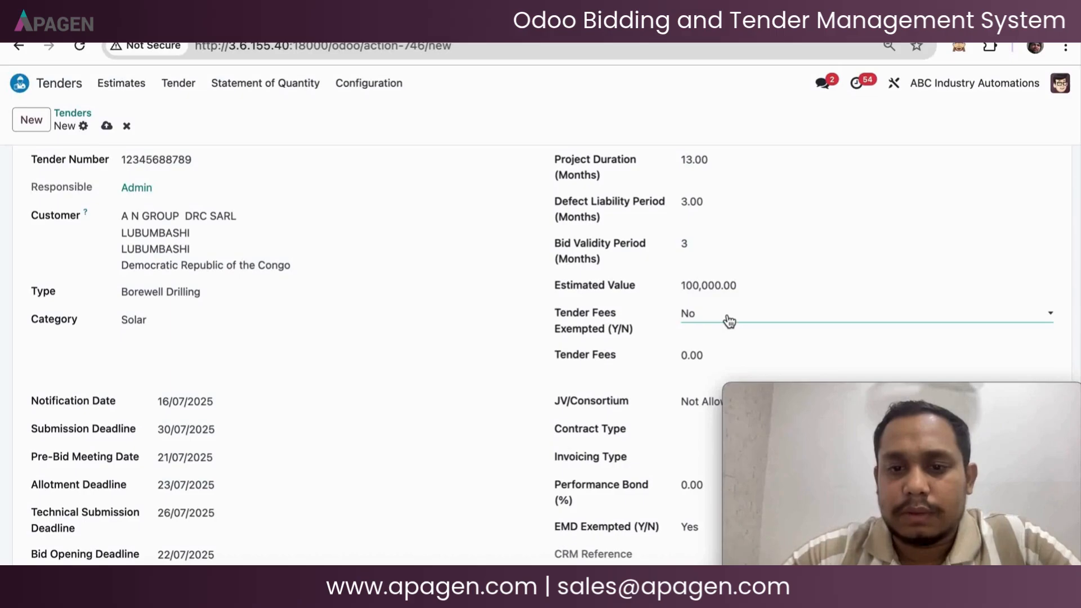
click(712, 352)
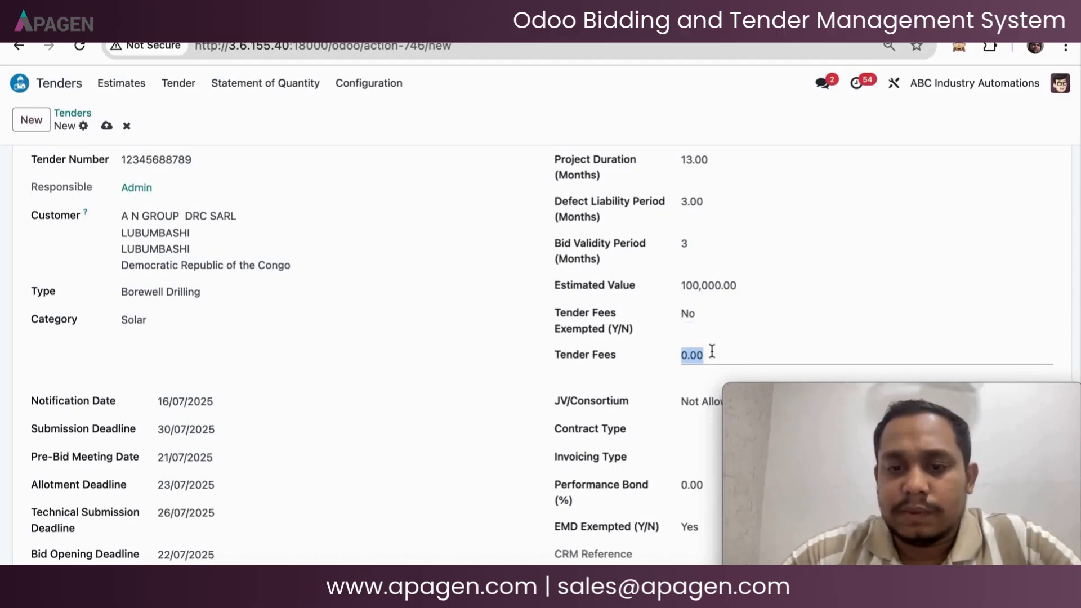
key(BackSpace)
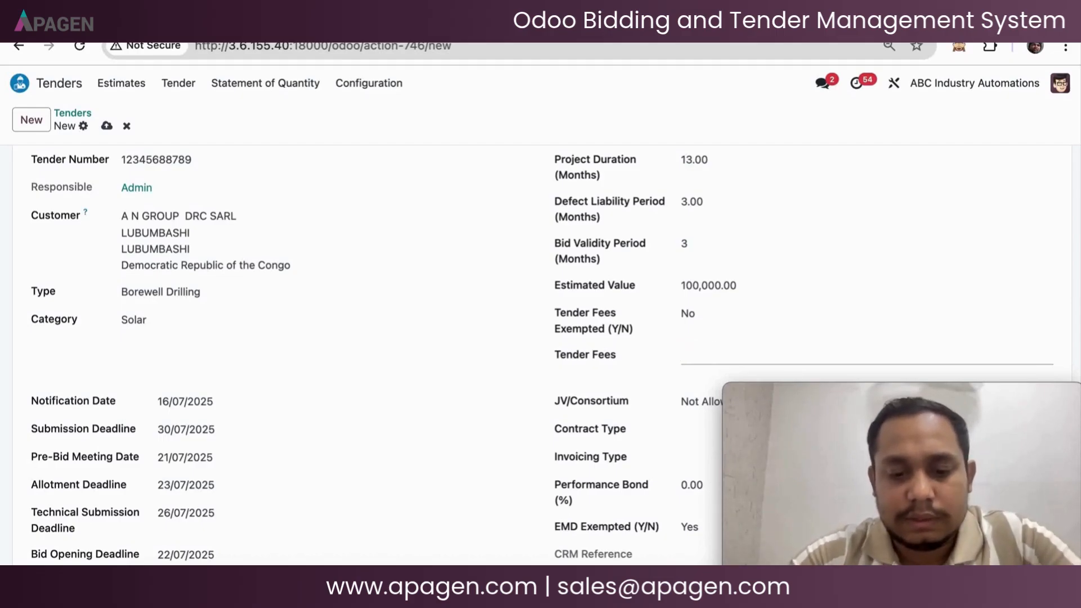
text(600)
Allow JV/Consortium temporarily to view the JV/Consortium Questionnaire, and switch it back to Not Allowed
scroll(541, 338, down, 1)
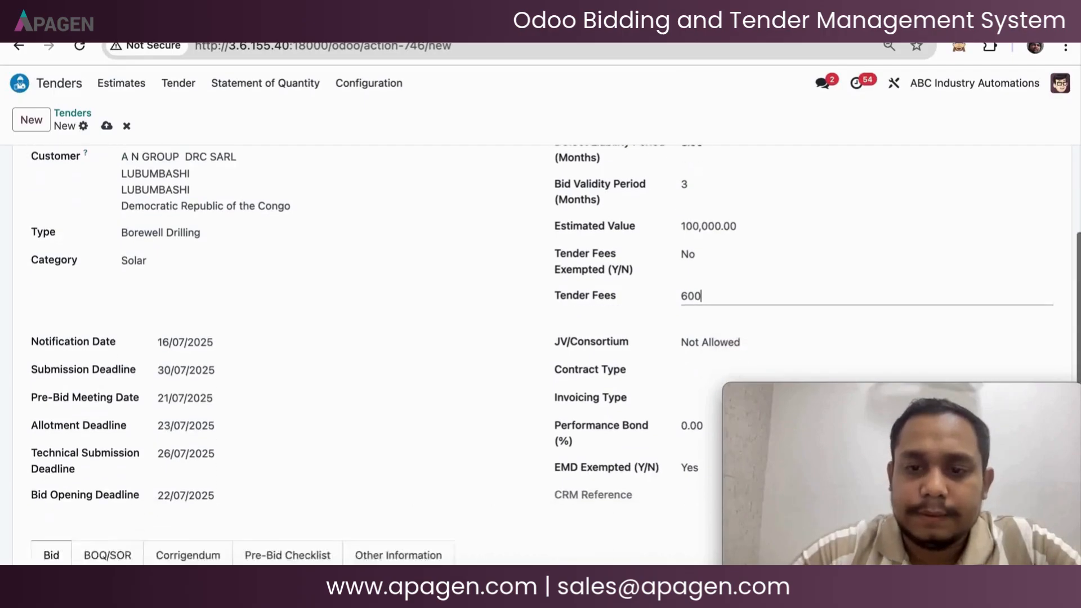
scroll(540, 354, down, 3)
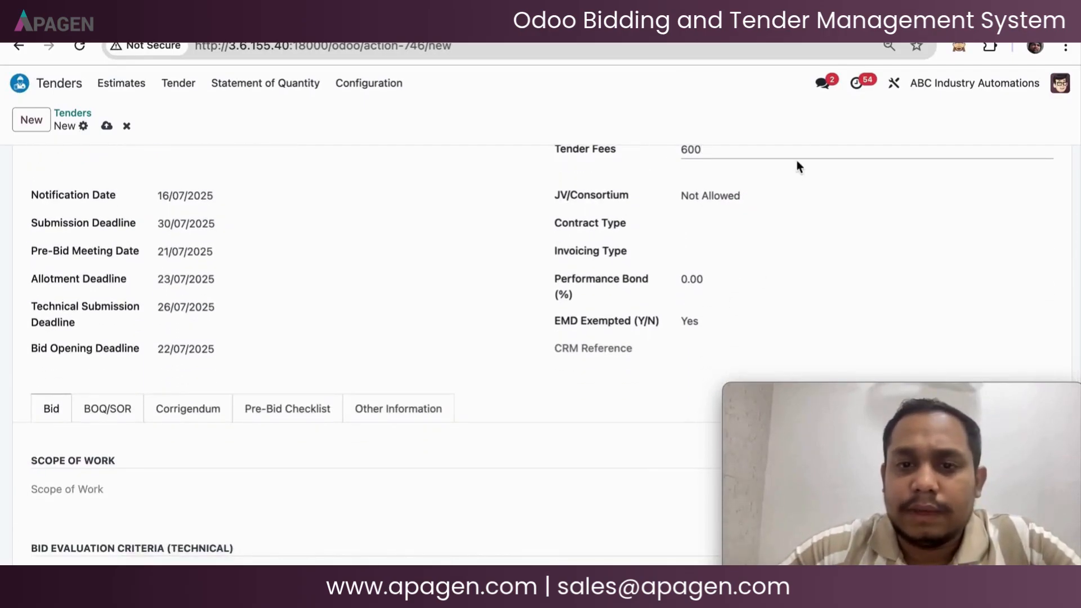
click(784, 195)
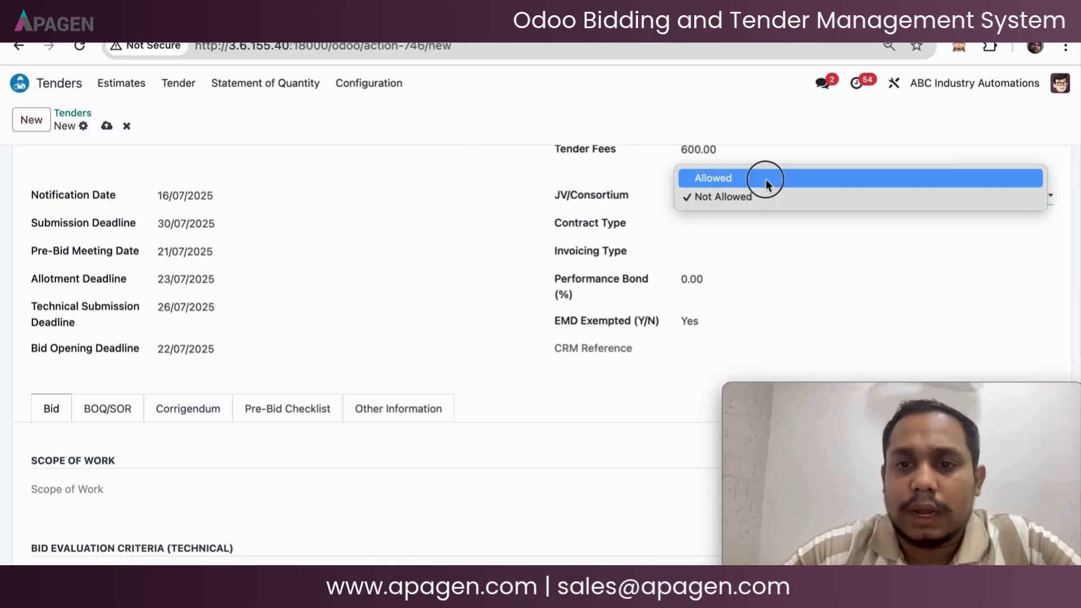
click(766, 178)
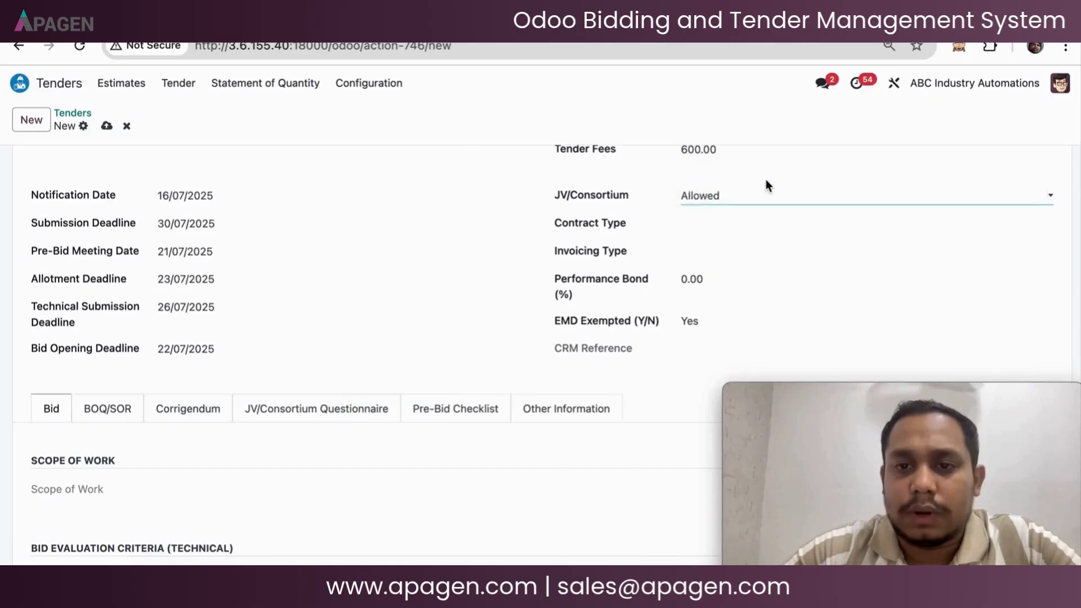
click(298, 415)
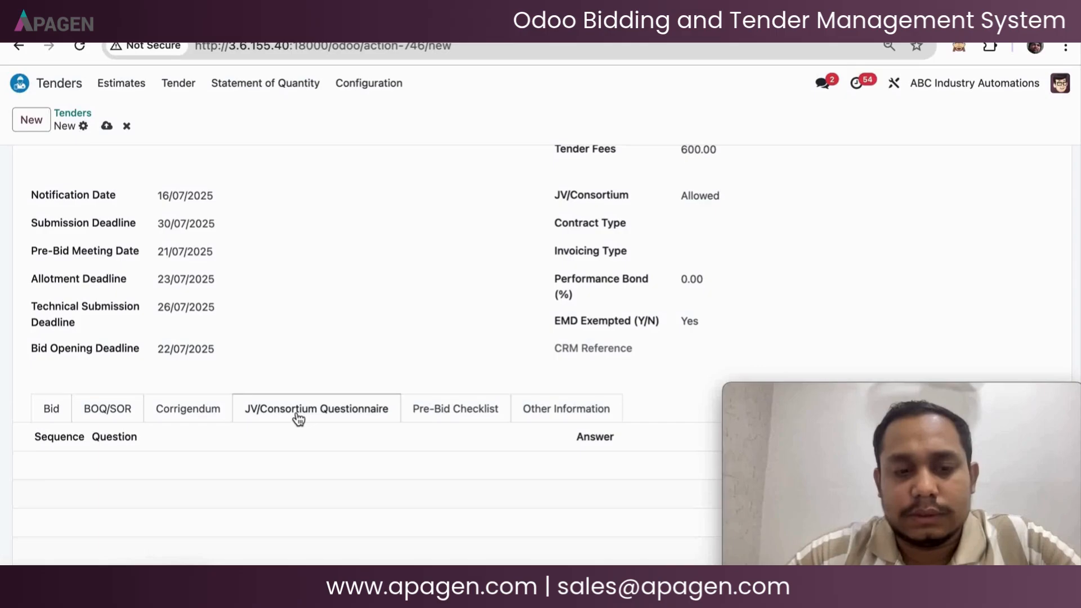
click(754, 203)
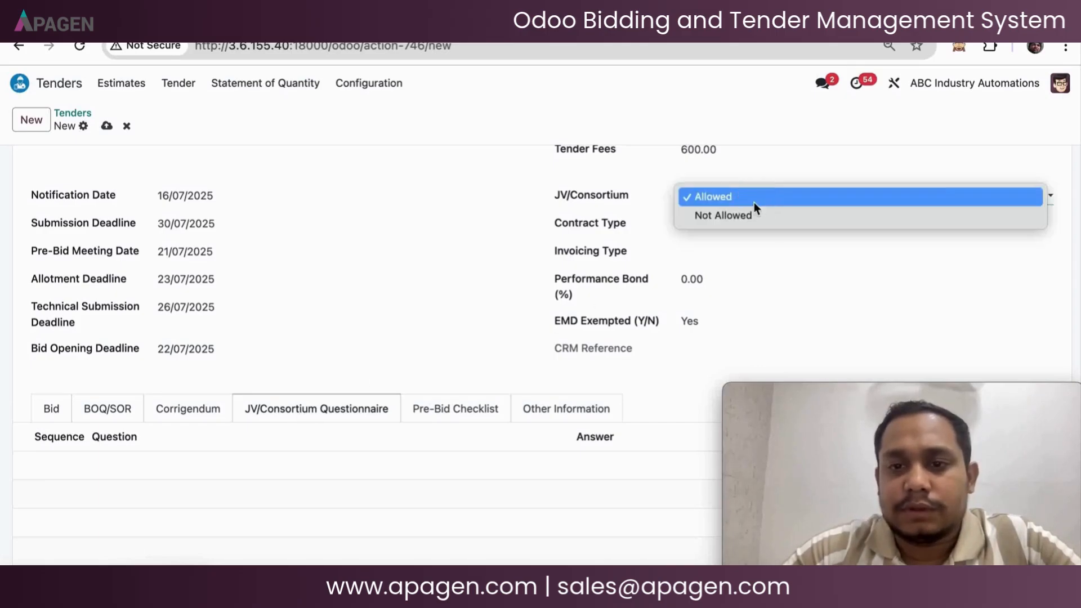
click(752, 216)
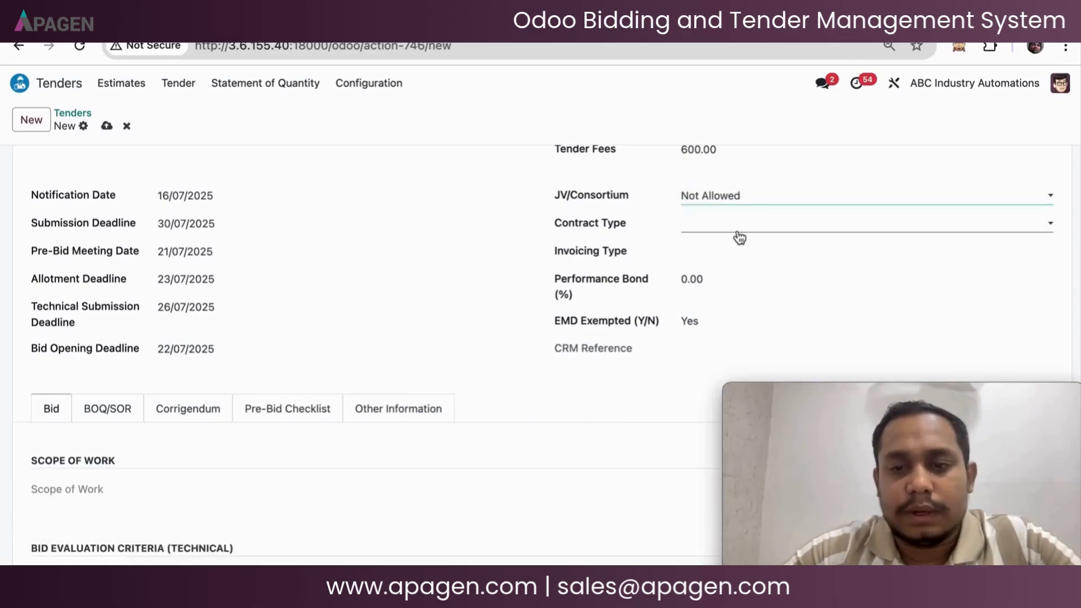
Set the tender's contract type to Item Rate
click(737, 231)
click(736, 228)
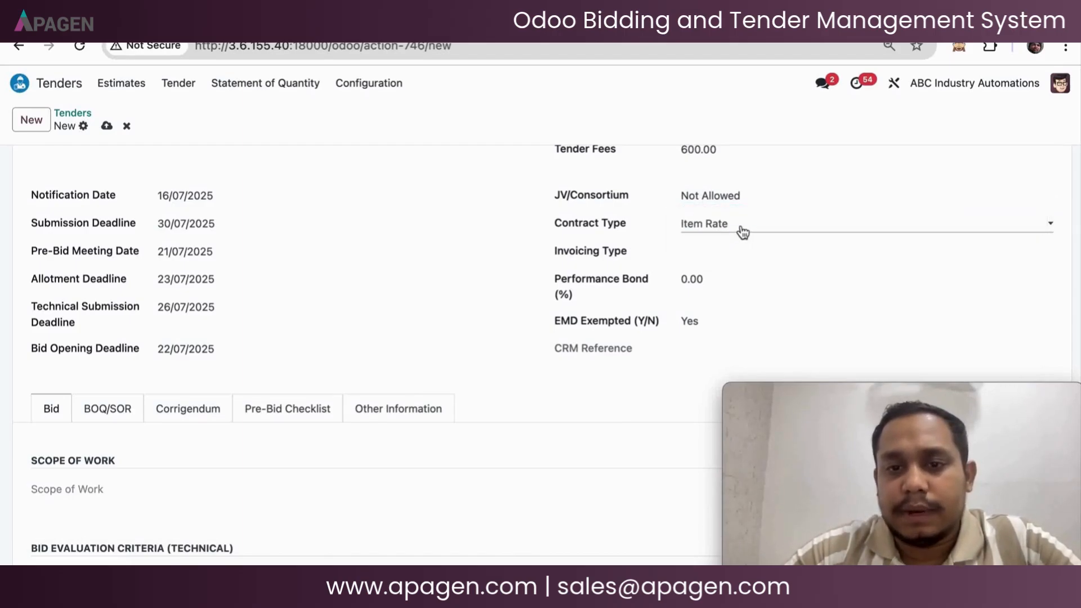
click(740, 227)
click(741, 225)
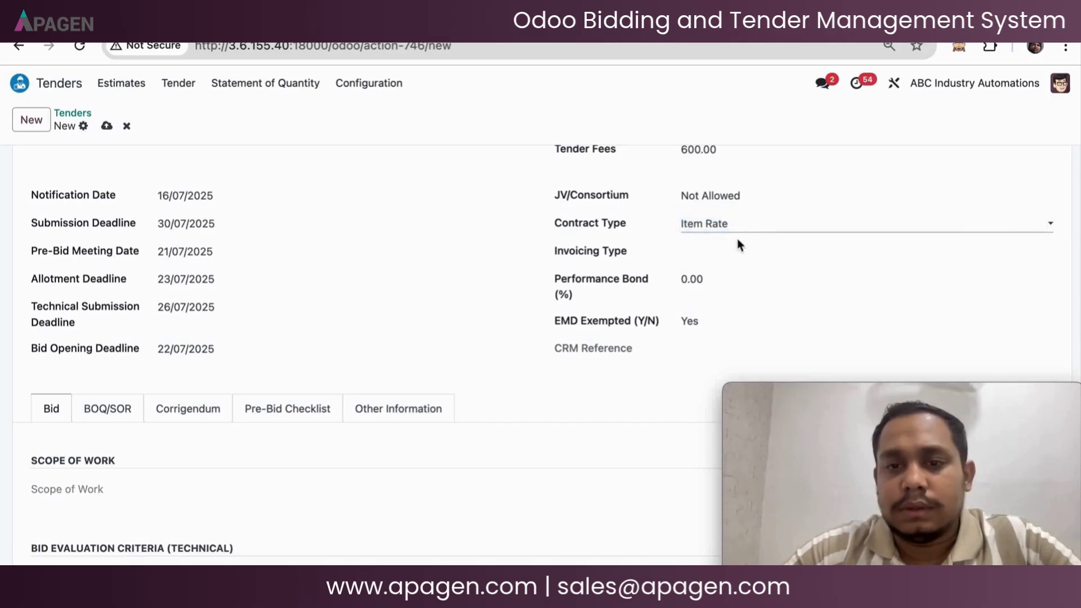
Set the invoicing type to Running Bill and the performance bond to 10 percent
click(734, 252)
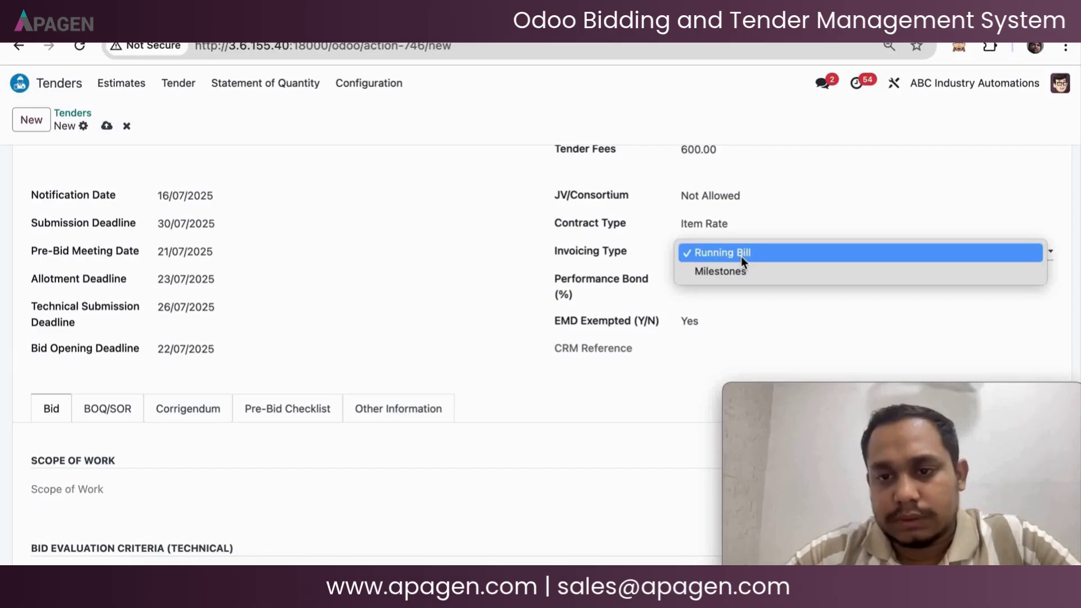
click(740, 254)
click(732, 282)
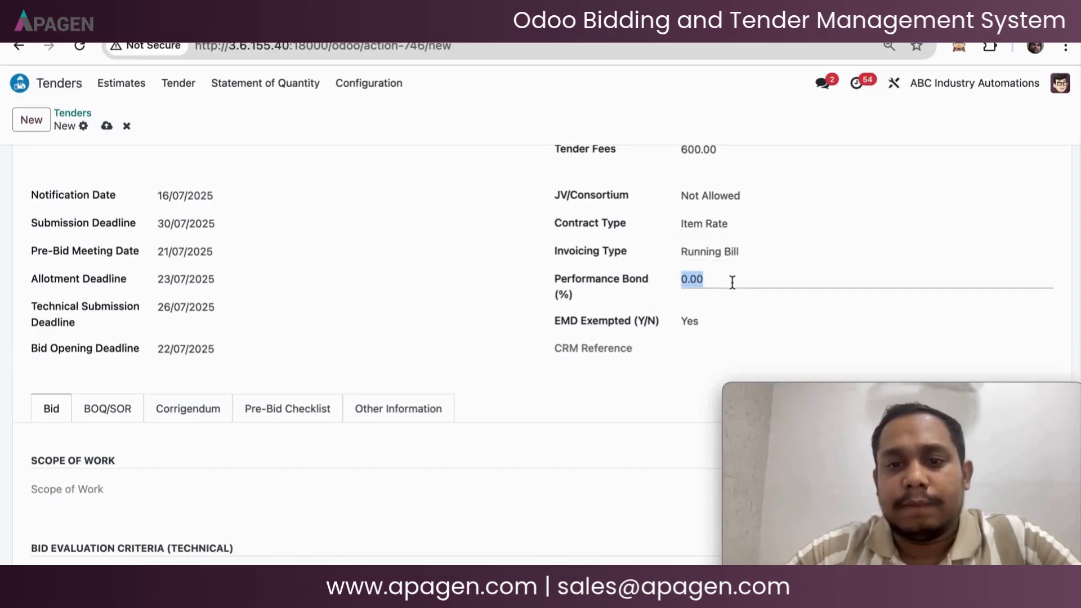
text(10)
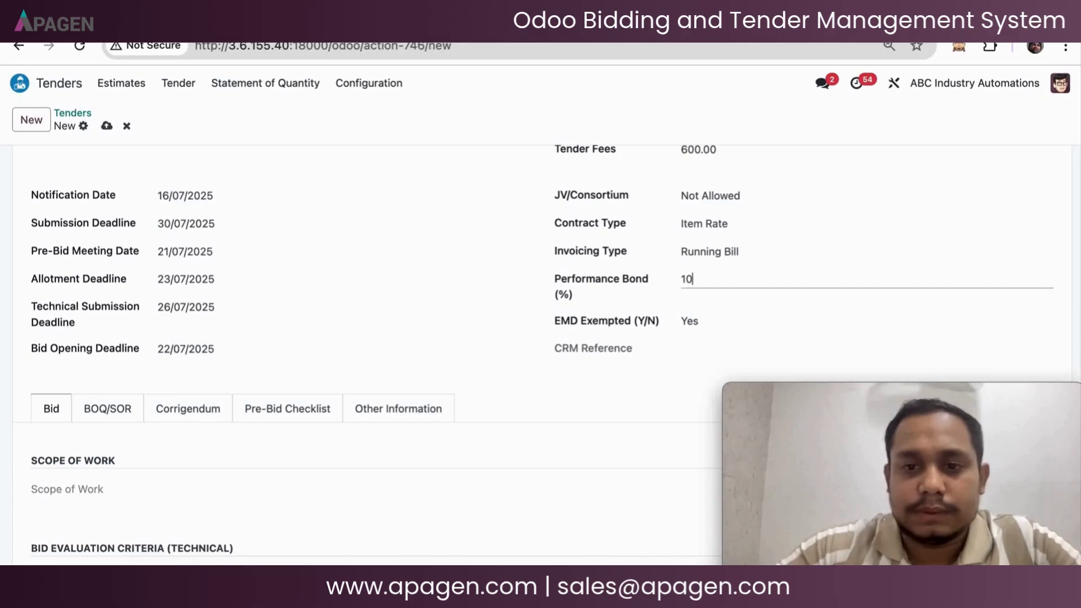
Set EMD Exempted to No and enter an earnest money deposit of 900
click(742, 322)
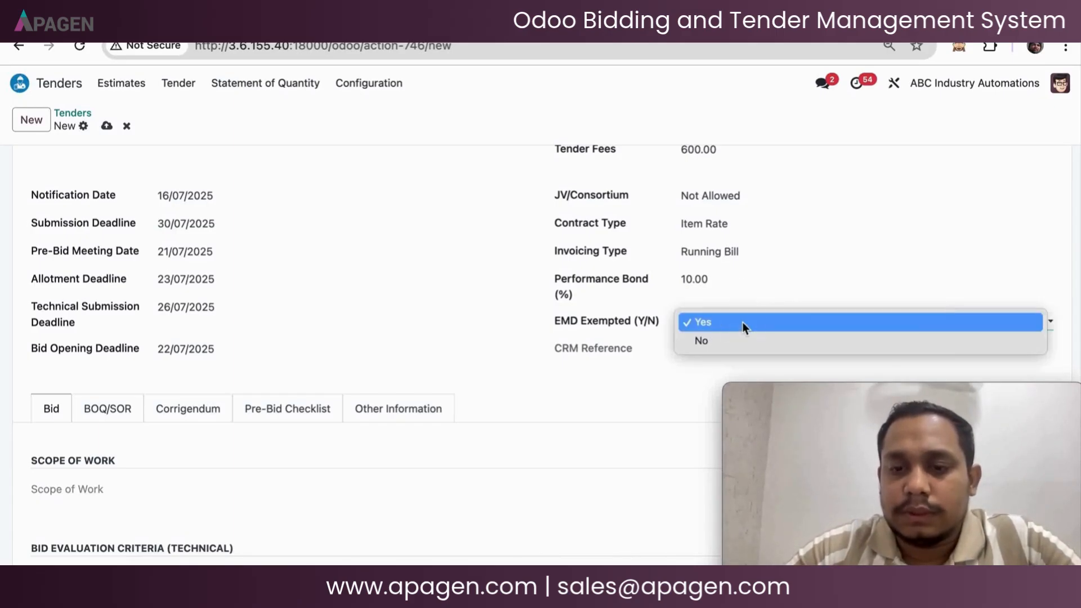
click(742, 322)
click(742, 322)
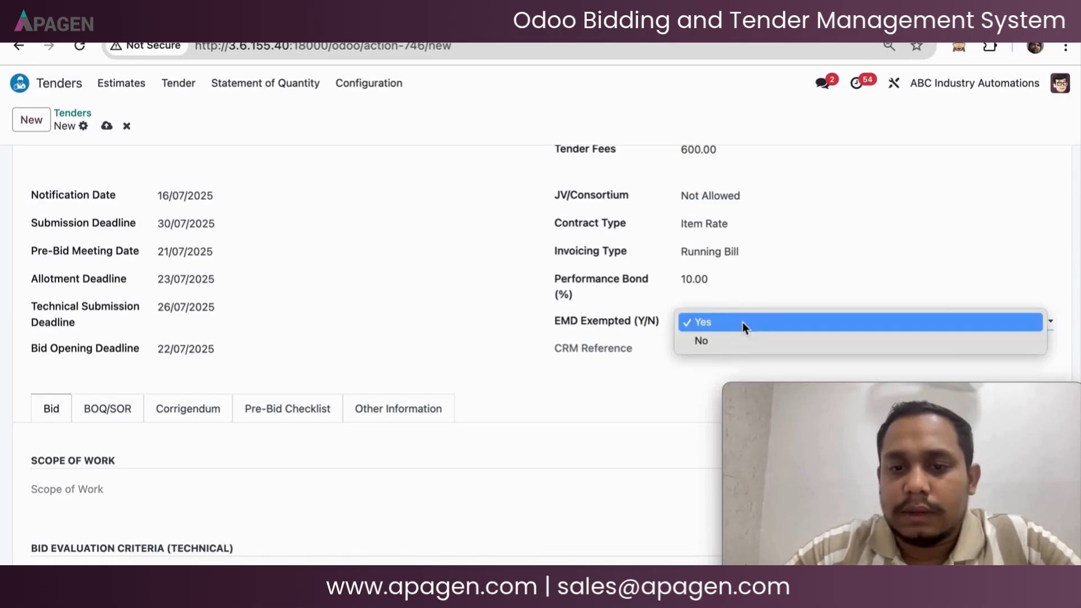
click(742, 346)
click(723, 350)
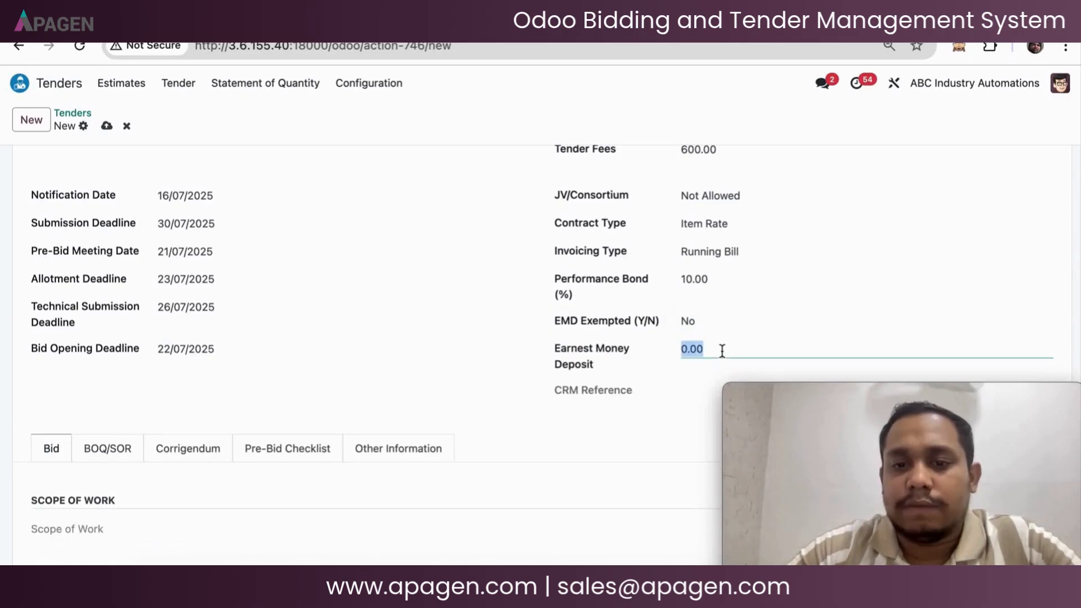
key(BackSpace)
text(9)
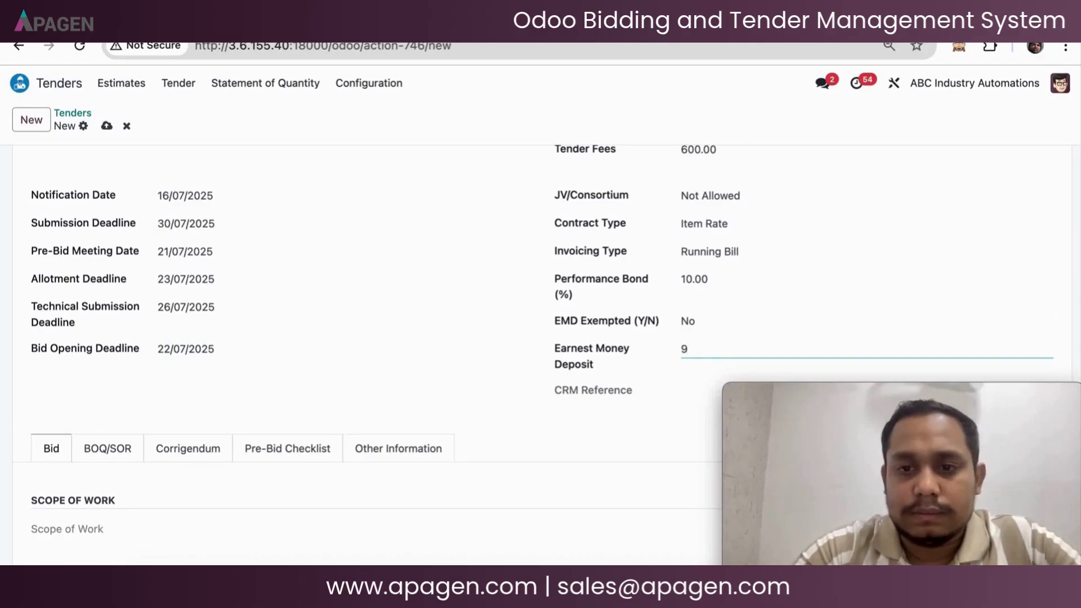
text(00)
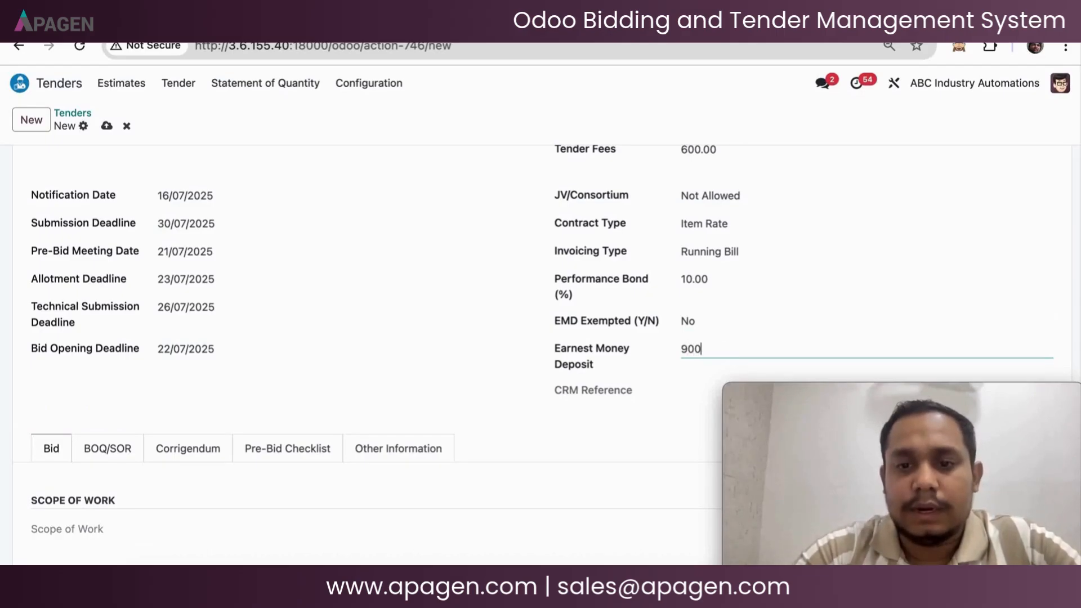
click(681, 388)
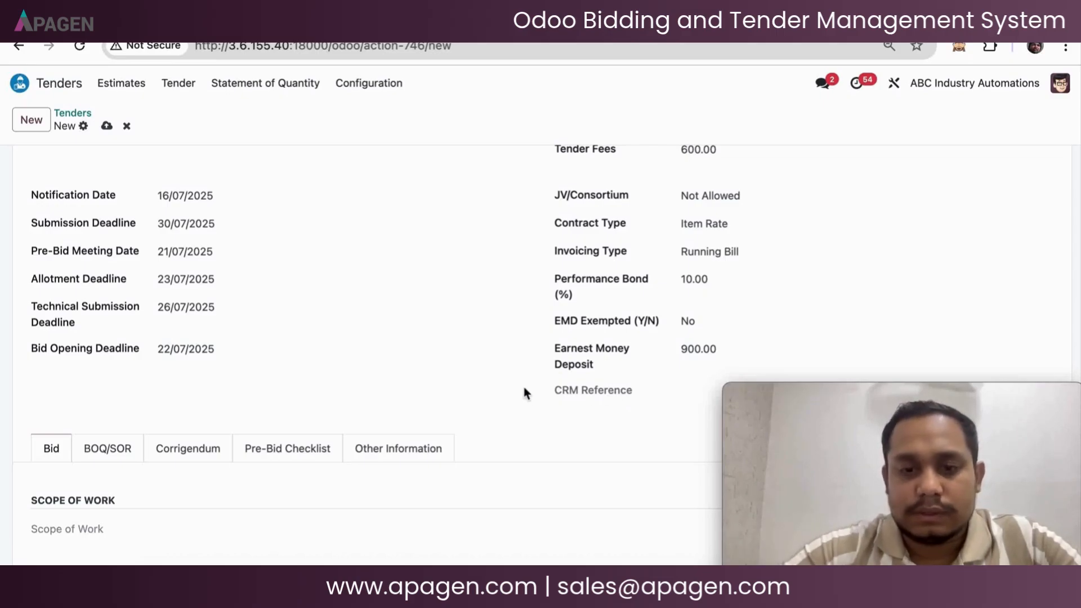
Enter "Scope of work" as the scope of work text in the tender's bid details
scroll(523, 388, down, 2)
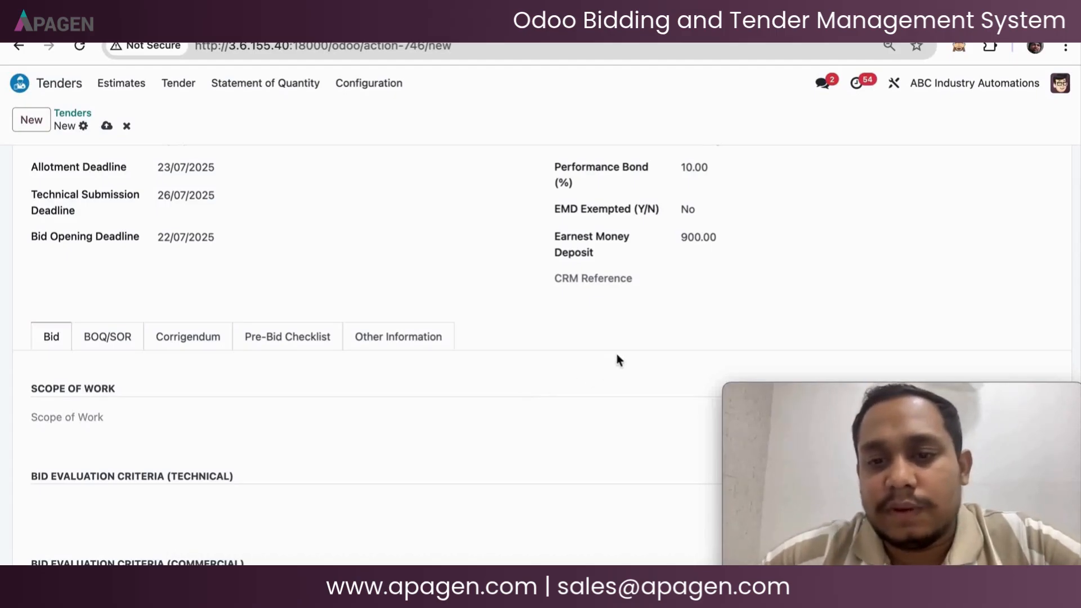
scroll(288, 217, down, 3)
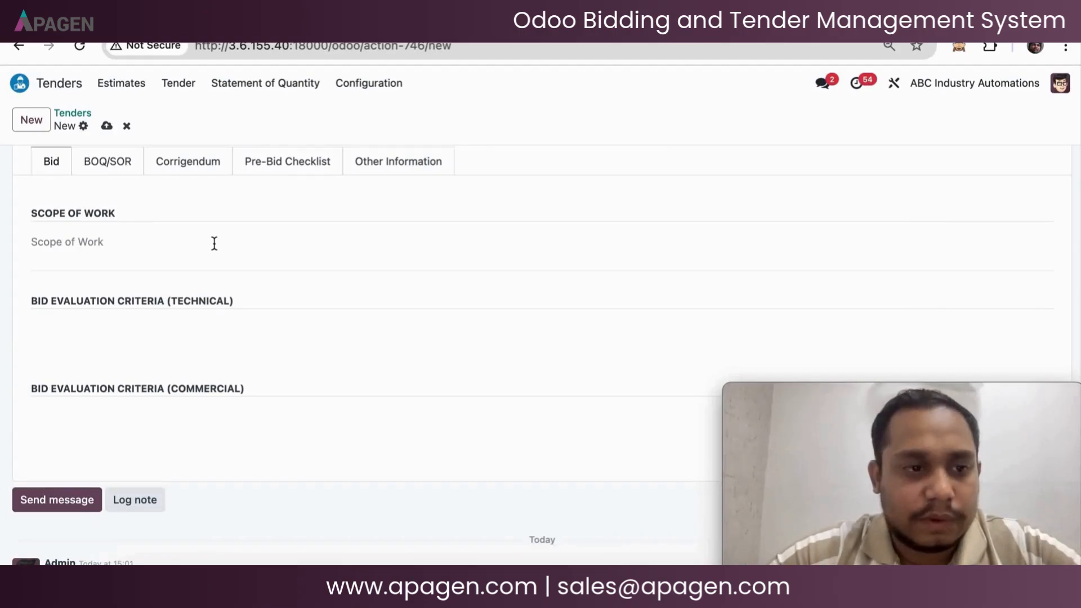
click(214, 244)
text(scop)
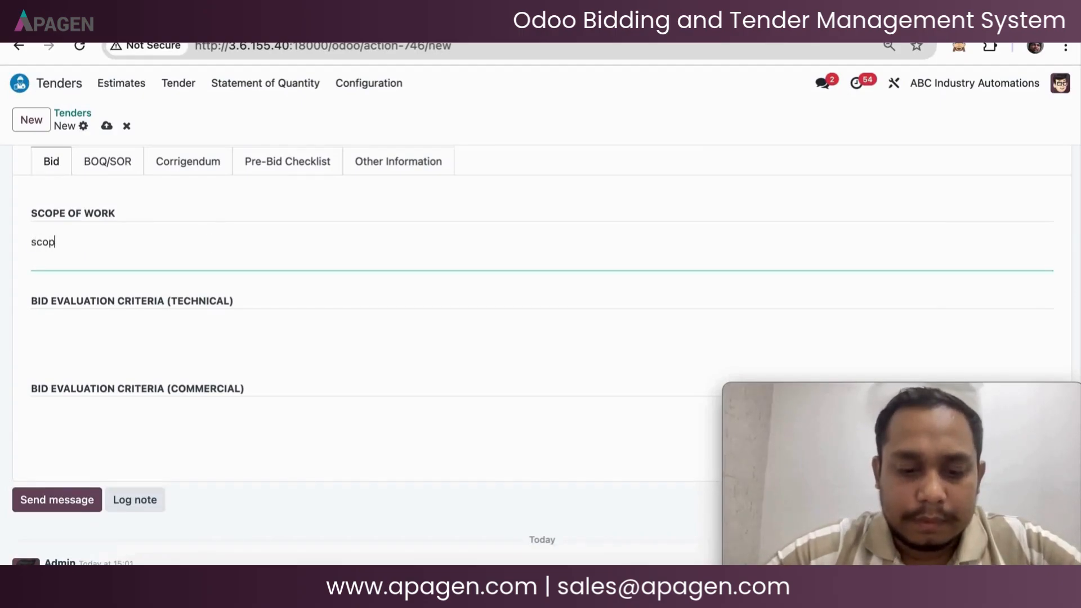
text(e of work)
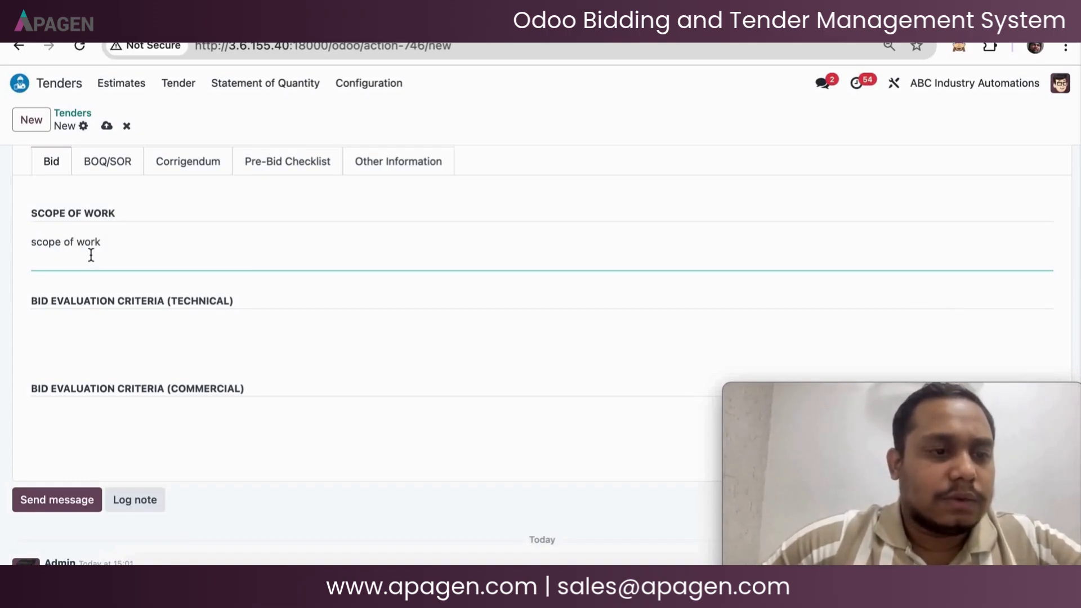
click(41, 247)
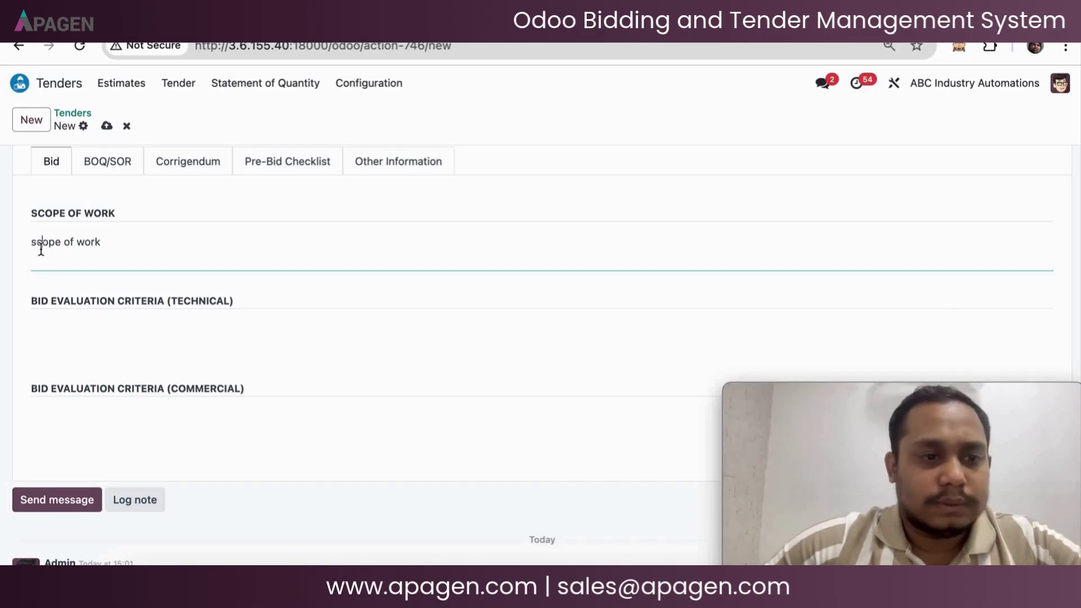
key(BackSpace)
text(S)
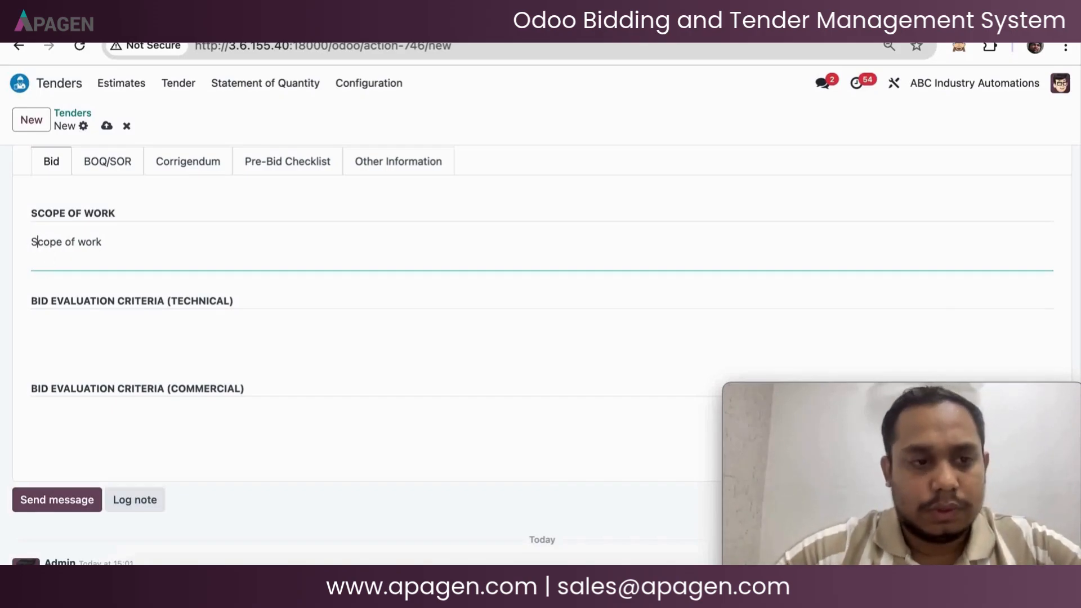
Enter "Bid Evaluation Criteria (Technical)" as the technical bid evaluation criteria text
click(98, 355)
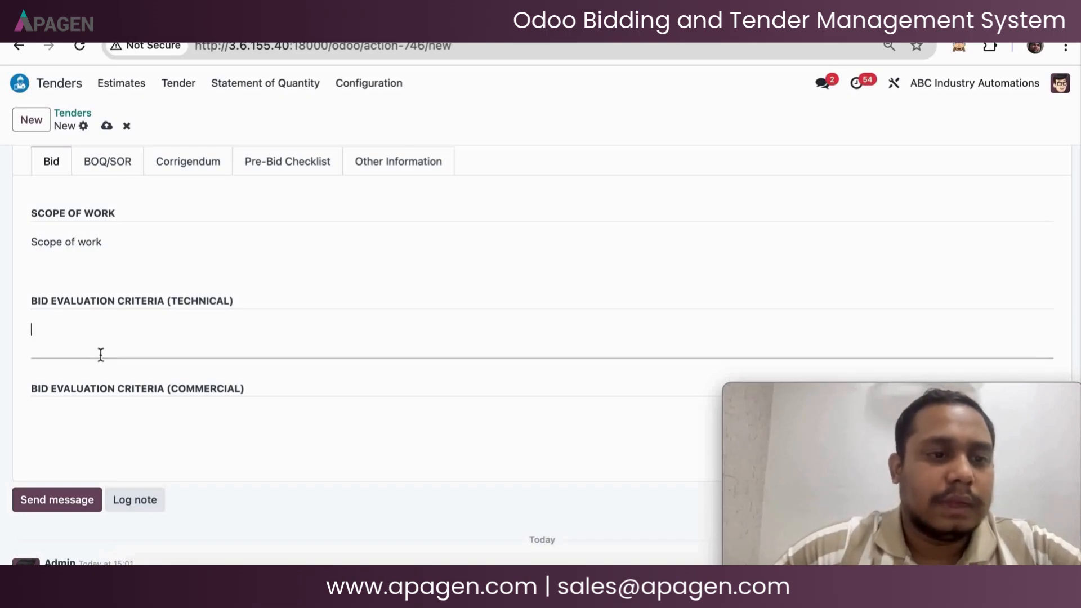
drag(244, 305, 29, 308)
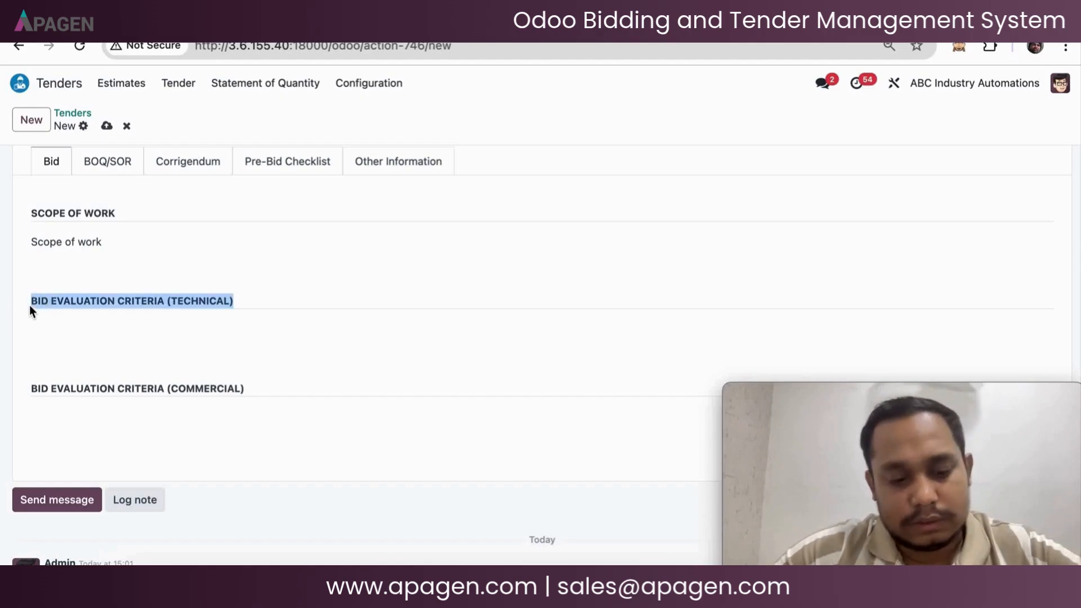
click(123, 344)
text(Bid Evaluation Criteria (Technical))
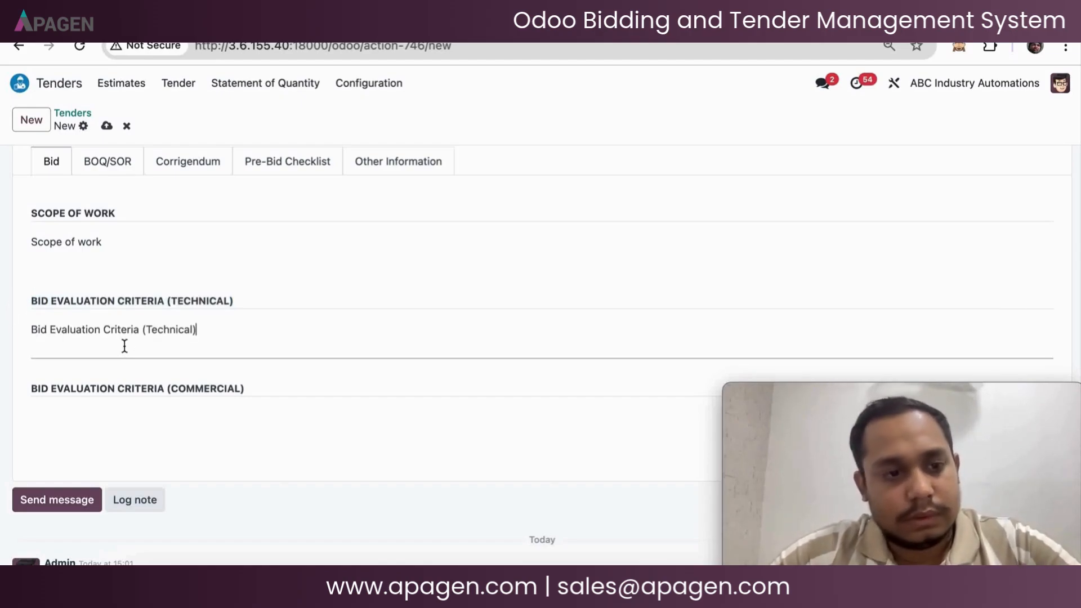
Enter "Bid Evaluation Criteria (Commercial)" as the commercial bid evaluation criteria text
drag(265, 391, 34, 399)
click(85, 414)
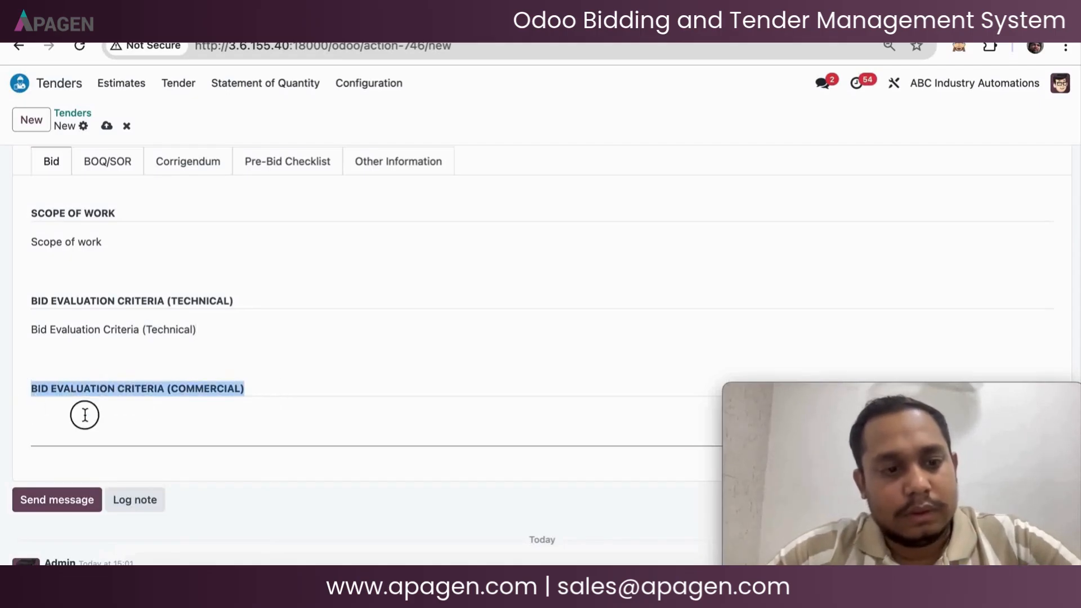
text(Bid Evaluation Criteria (Commercial))
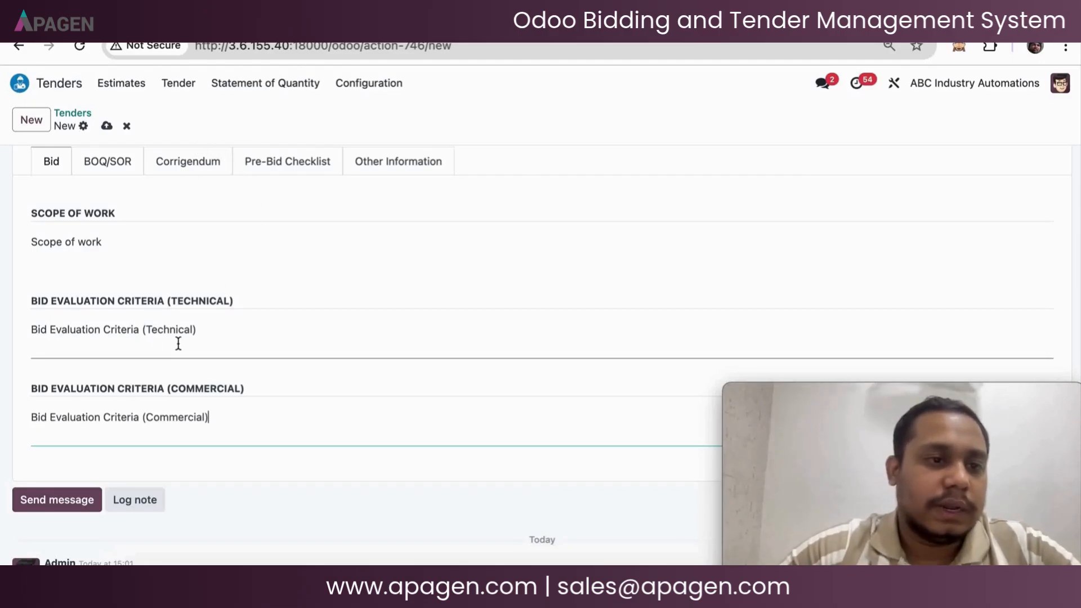
Add a first line to the tender's BOQ/SOR with "Drill Machine" as its item number
scroll(177, 343, down, 1)
scroll(178, 343, up, 7)
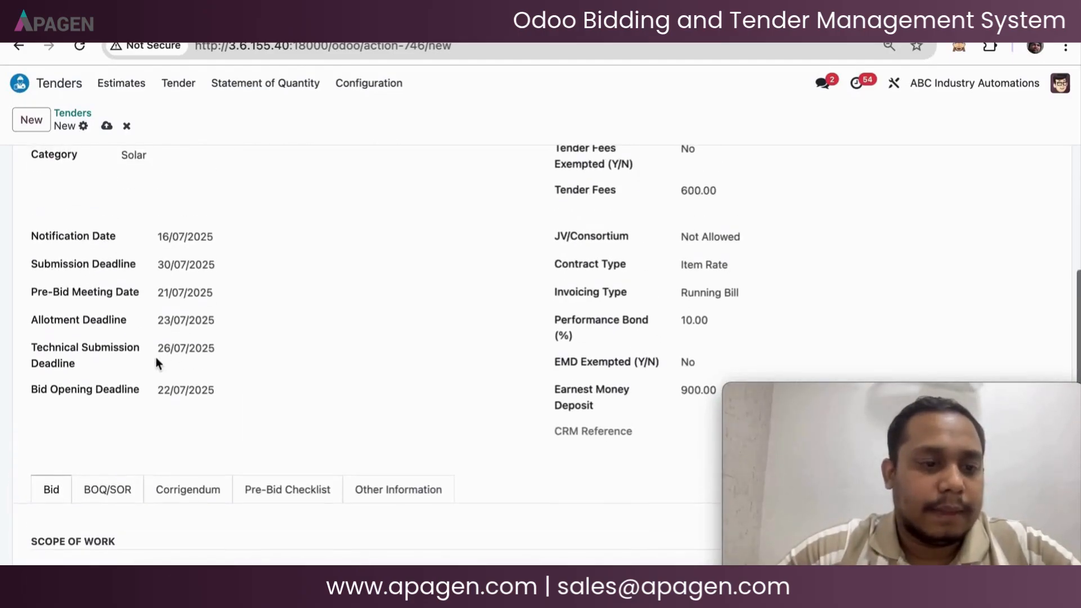
click(115, 484)
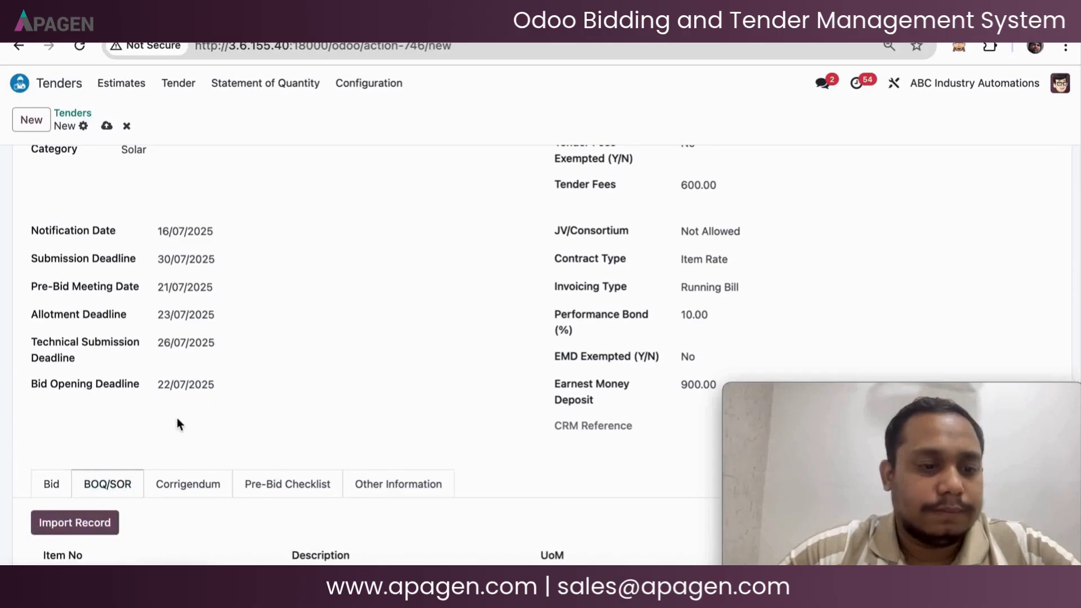
scroll(177, 422, up, 1)
scroll(177, 422, down, 6)
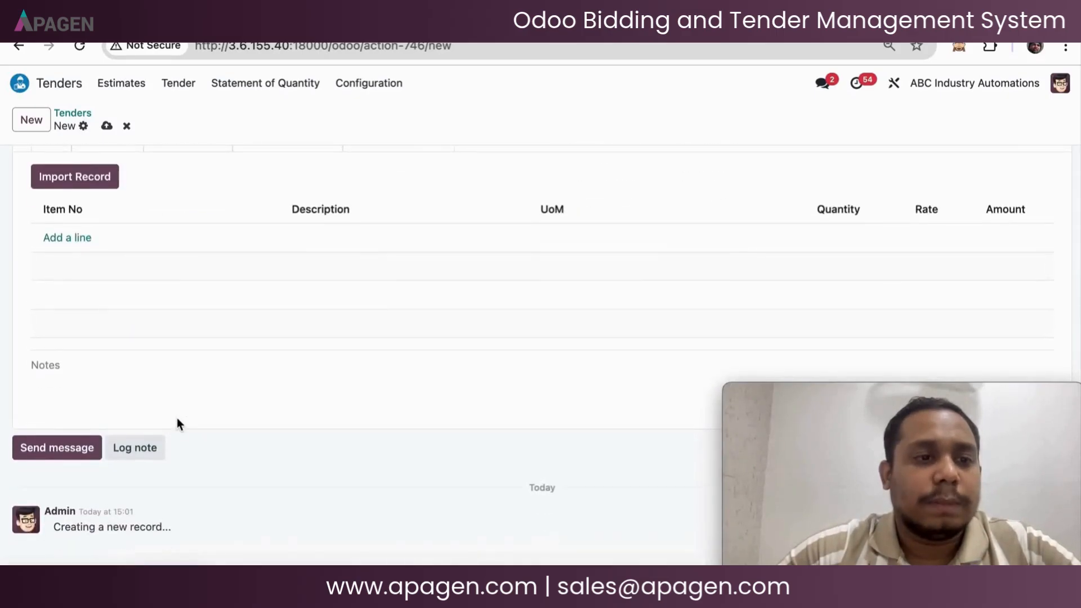
click(79, 239)
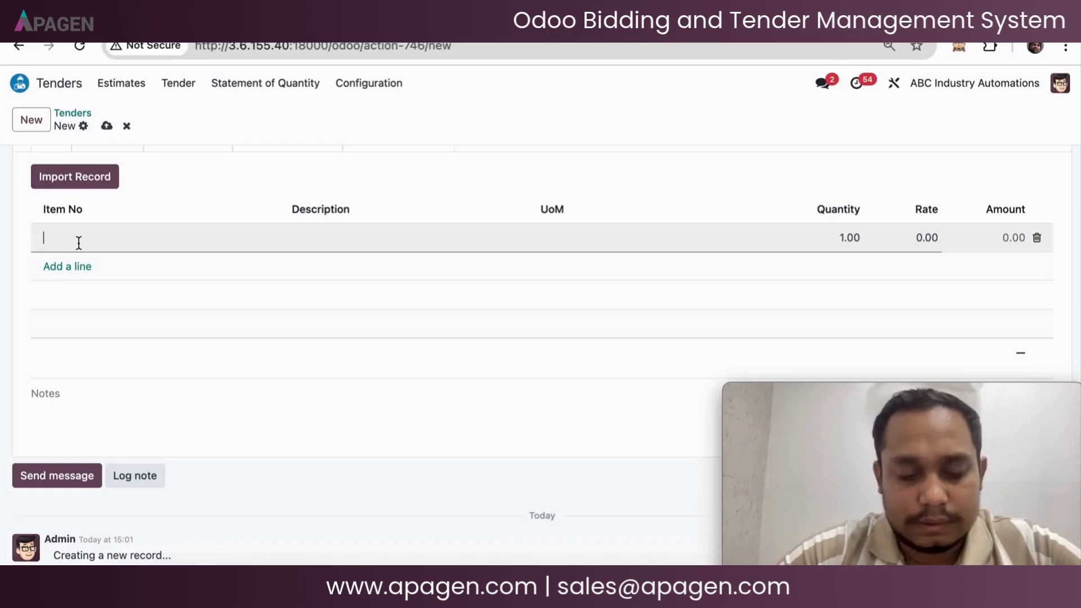
text(Drill)
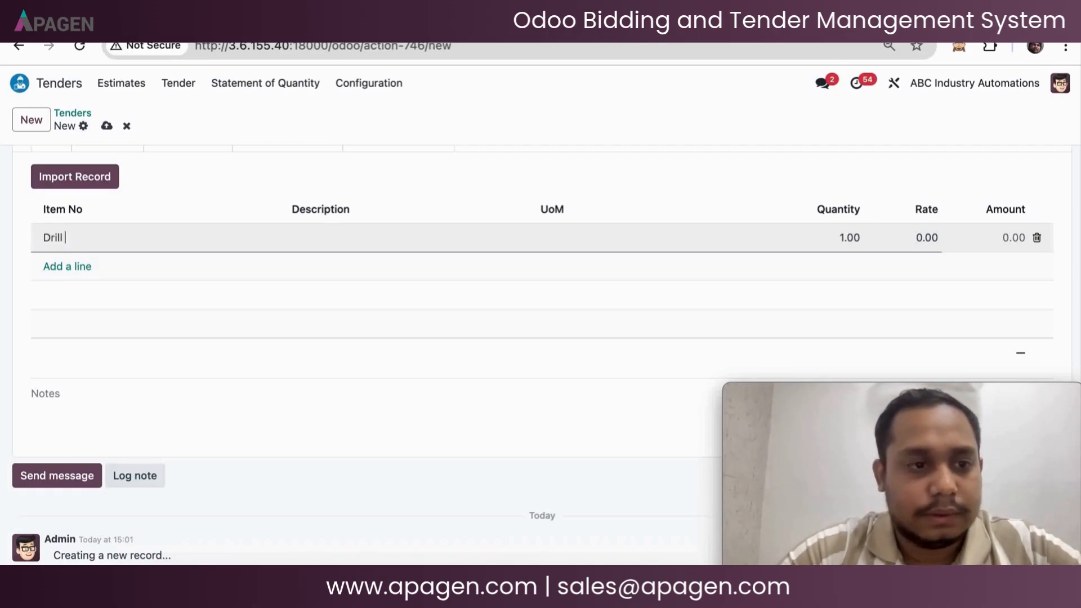
text( Machine)
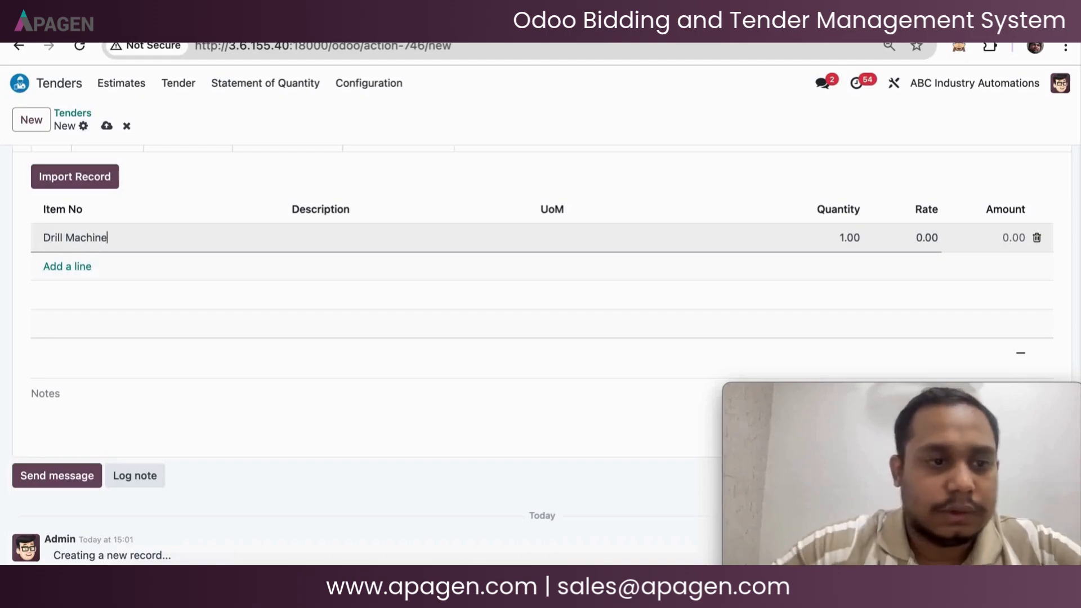
Describe the Drill Machine line as "Machine to drill the bore well"
click(353, 243)
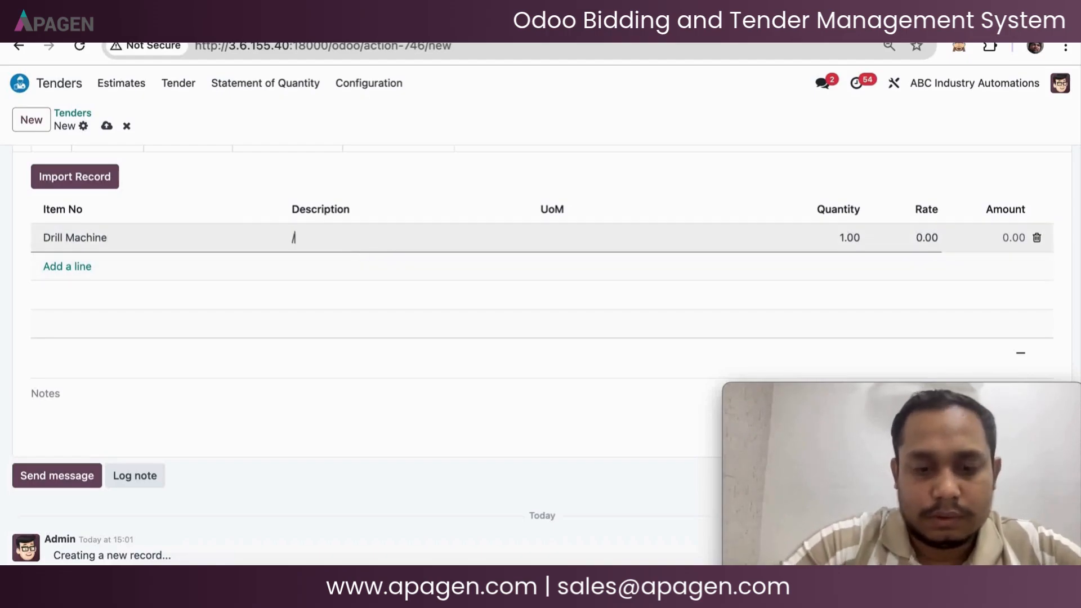
text(Machine)
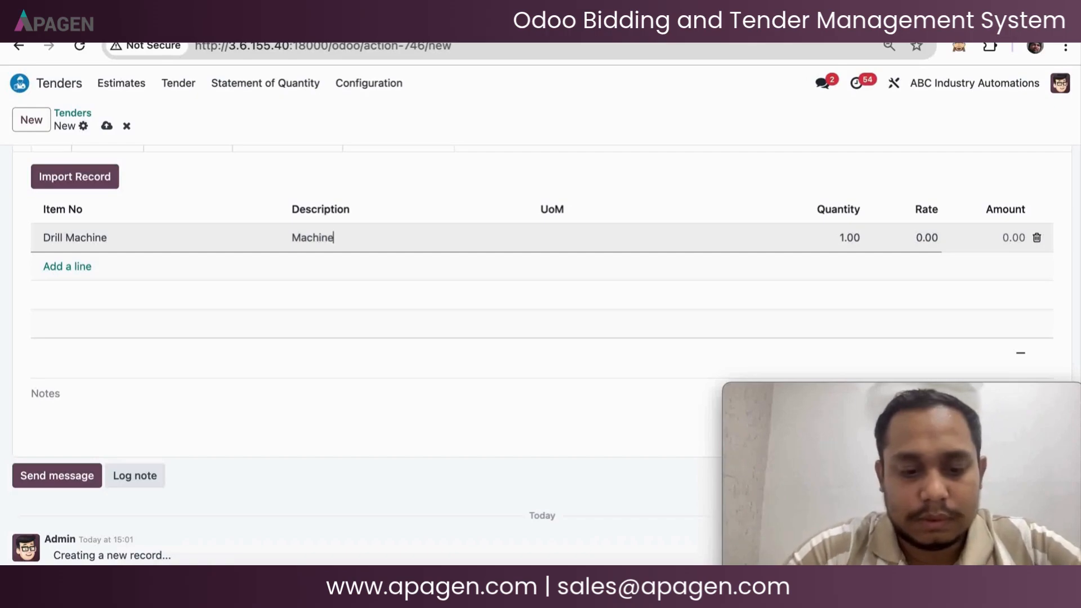
text( to drill)
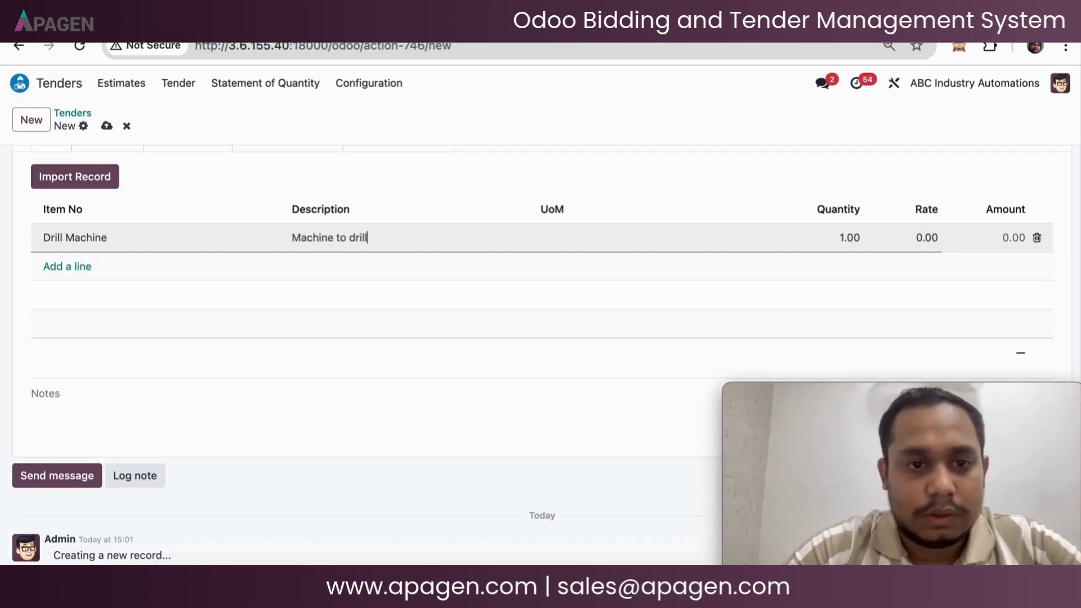
text( the bor)
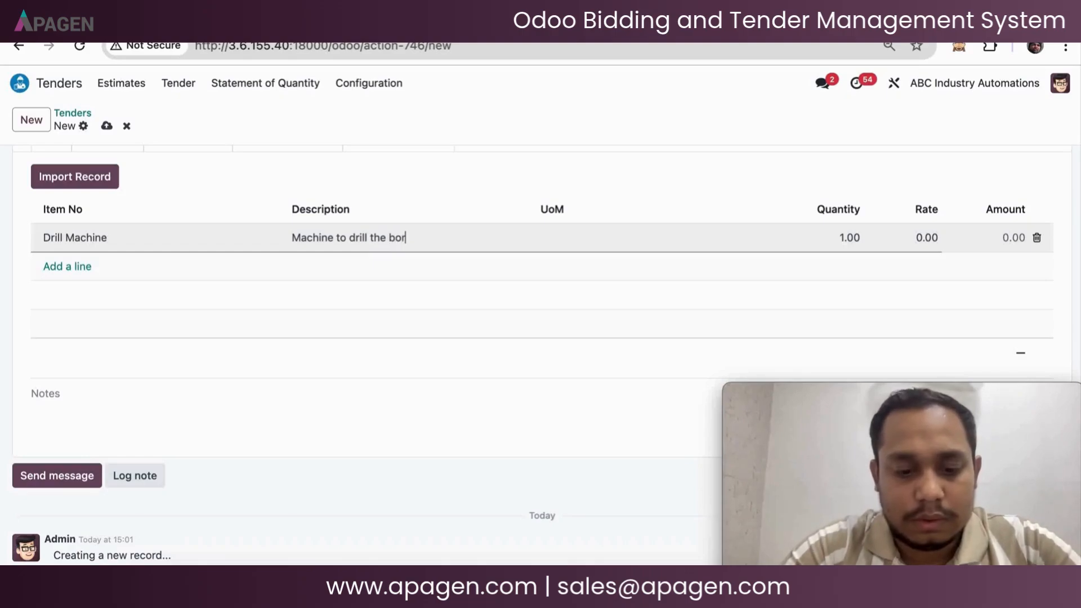
text(e we)
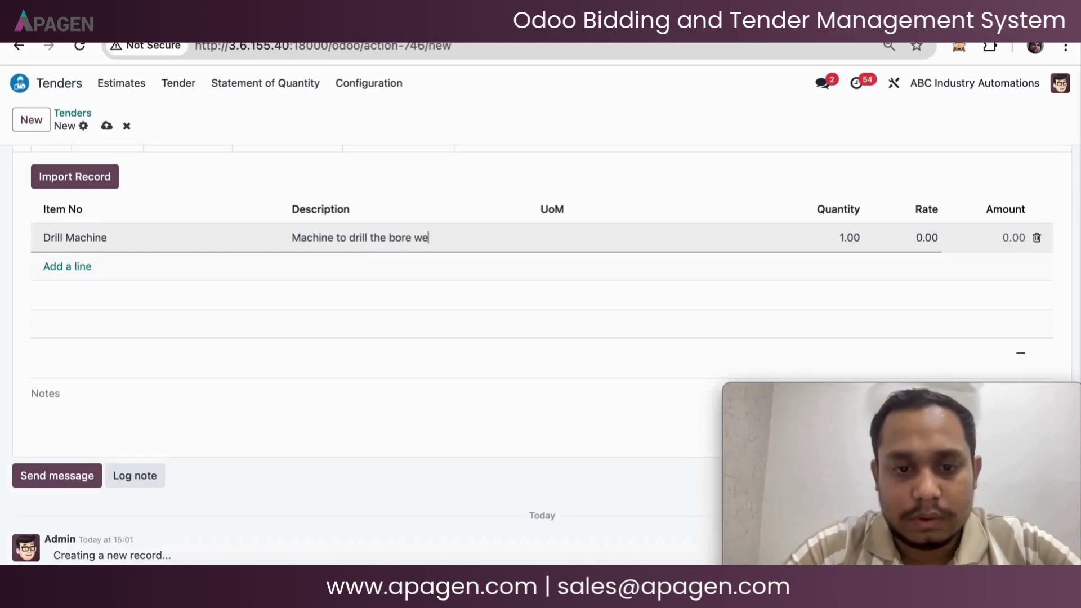
text(ll)
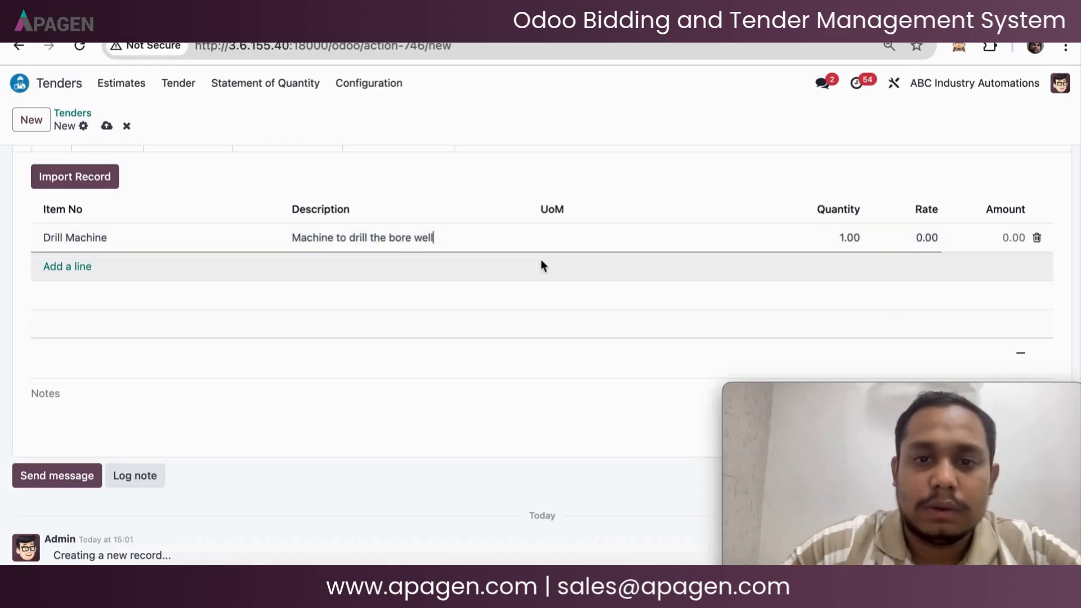
Set the unit of measure of the Drill Machine line to Units
click(575, 248)
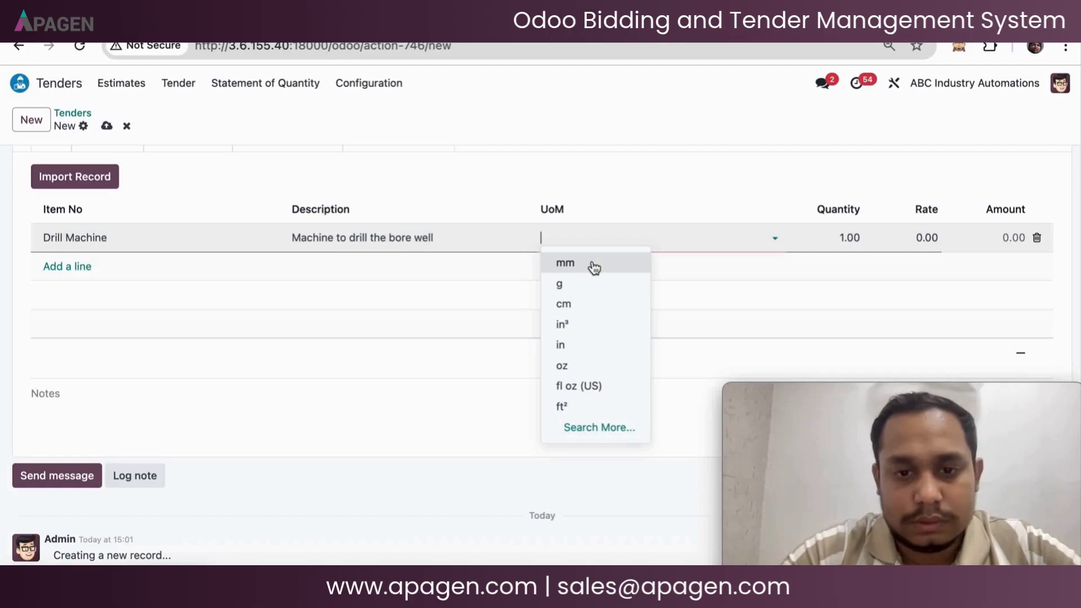
text(un)
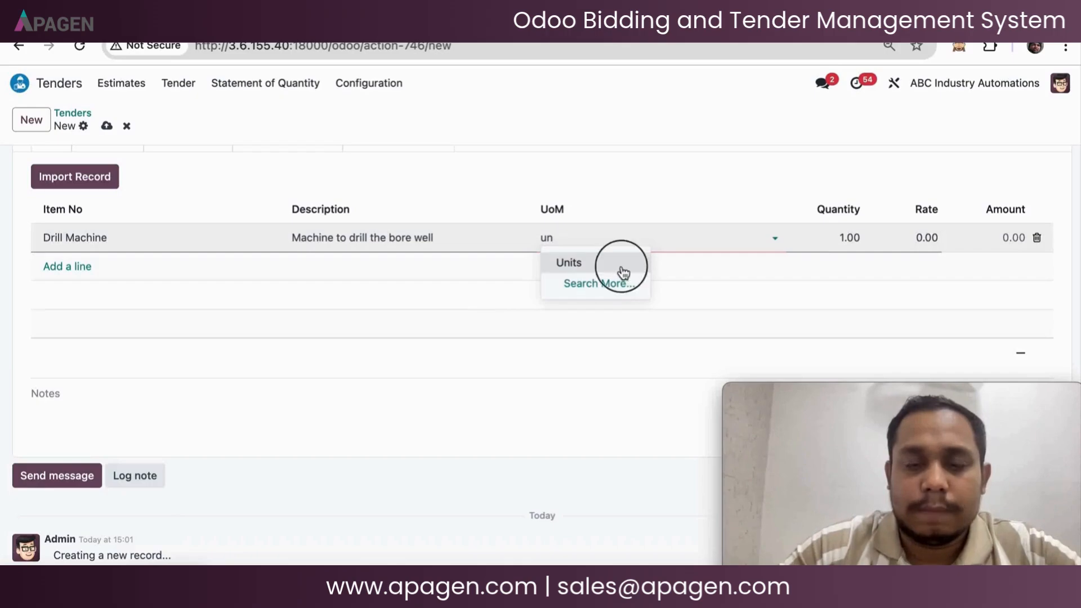
click(621, 268)
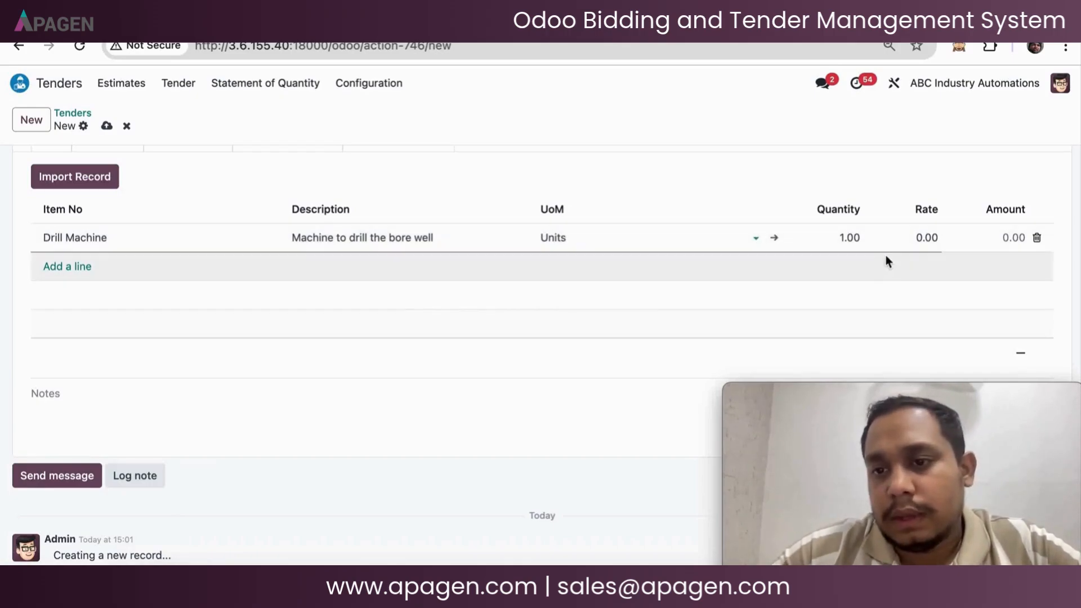
Set the Drill Machine line's quantity to 2 and its rate to 5000
click(850, 247)
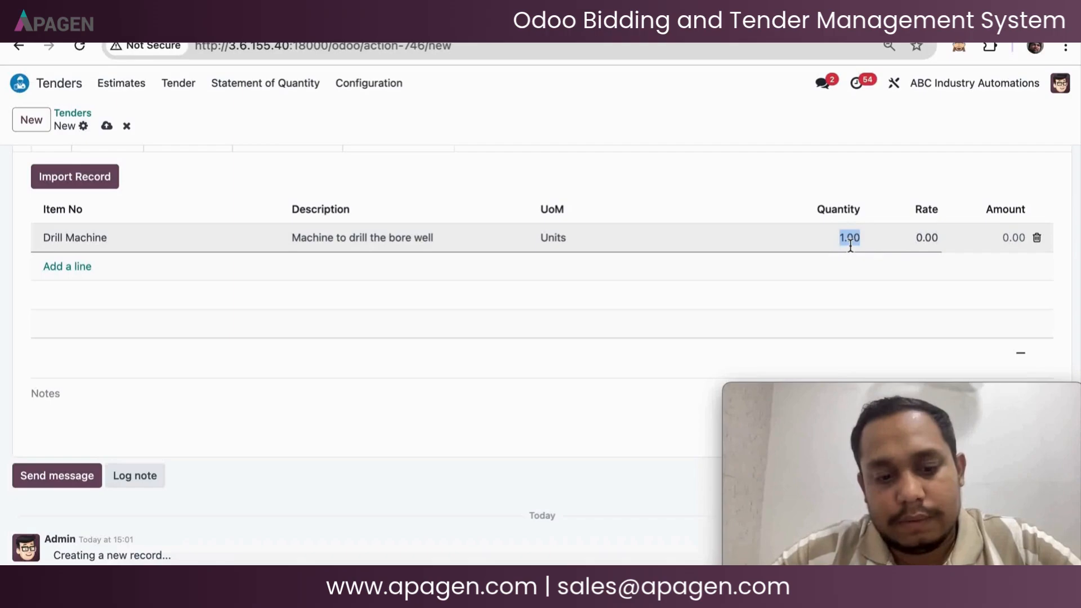
text(2)
click(928, 247)
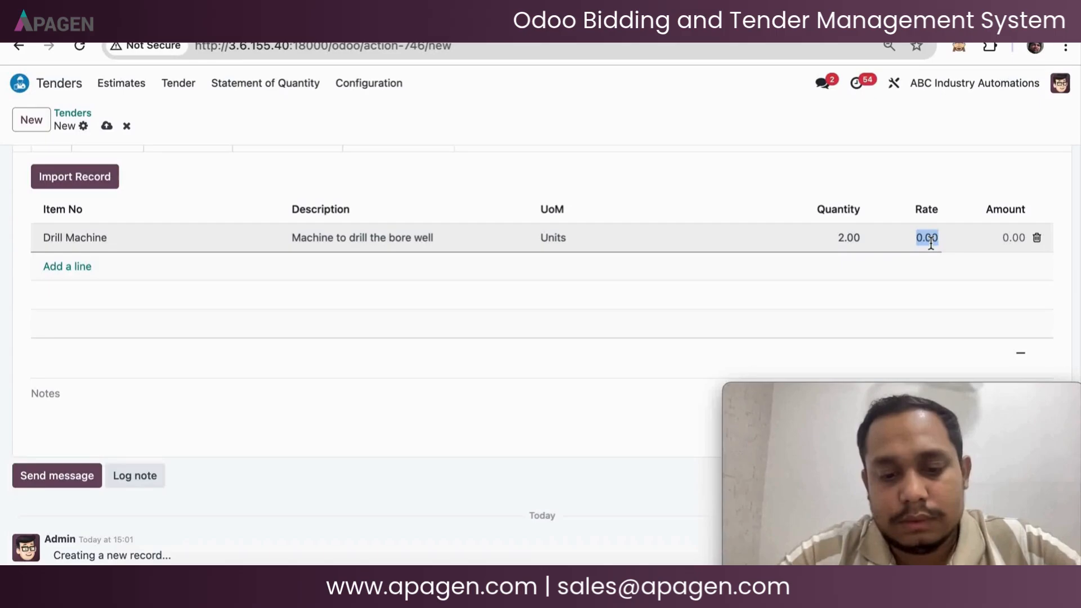
text(5000)
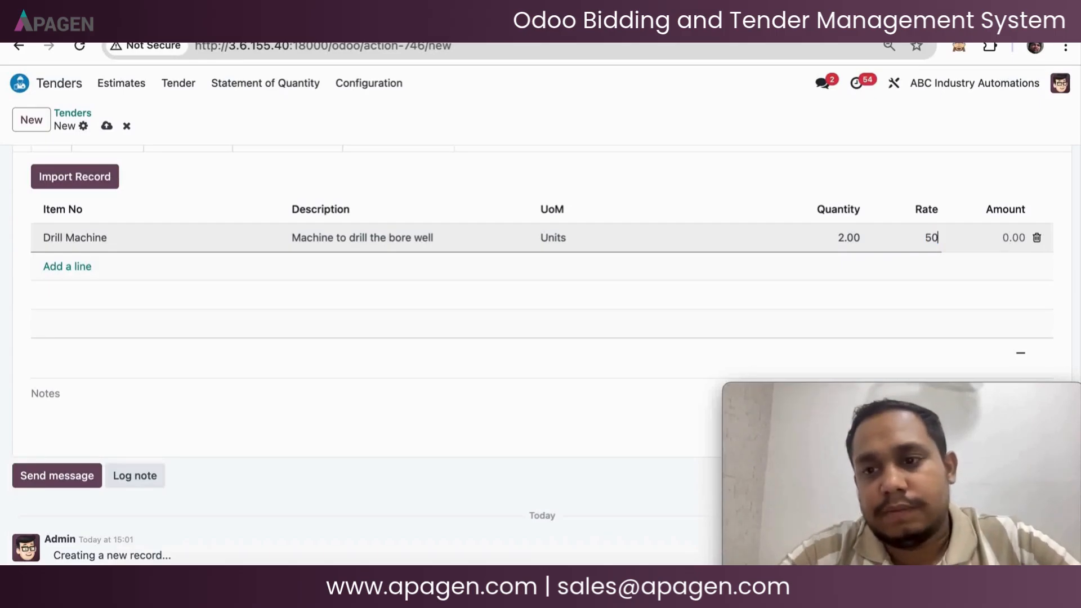
click(644, 168)
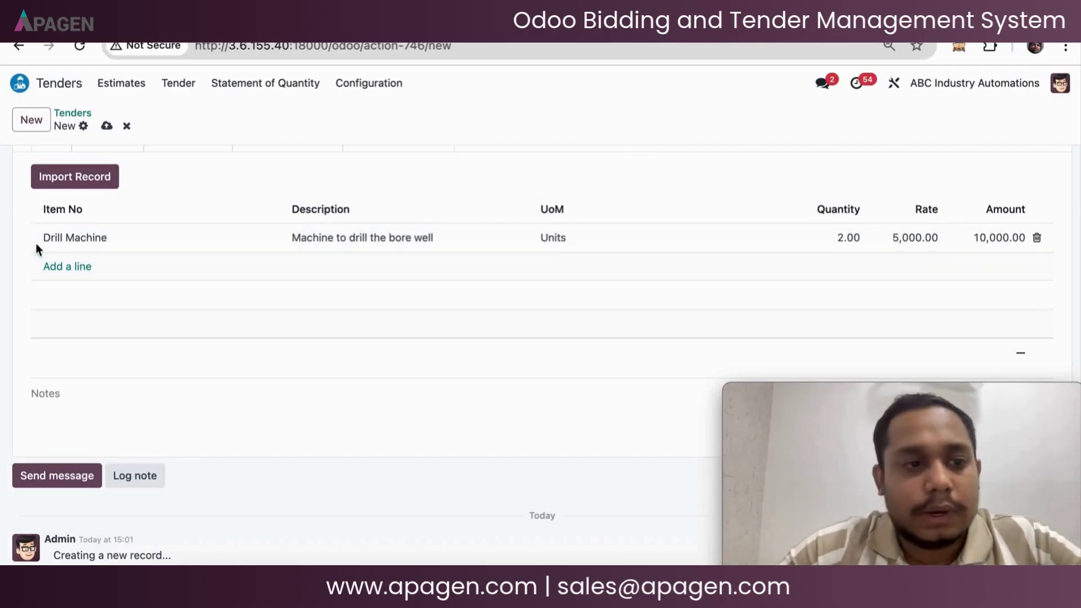
Add a second BOQ/SOR line with "Drill Labours & Equipments" as its item number
click(83, 272)
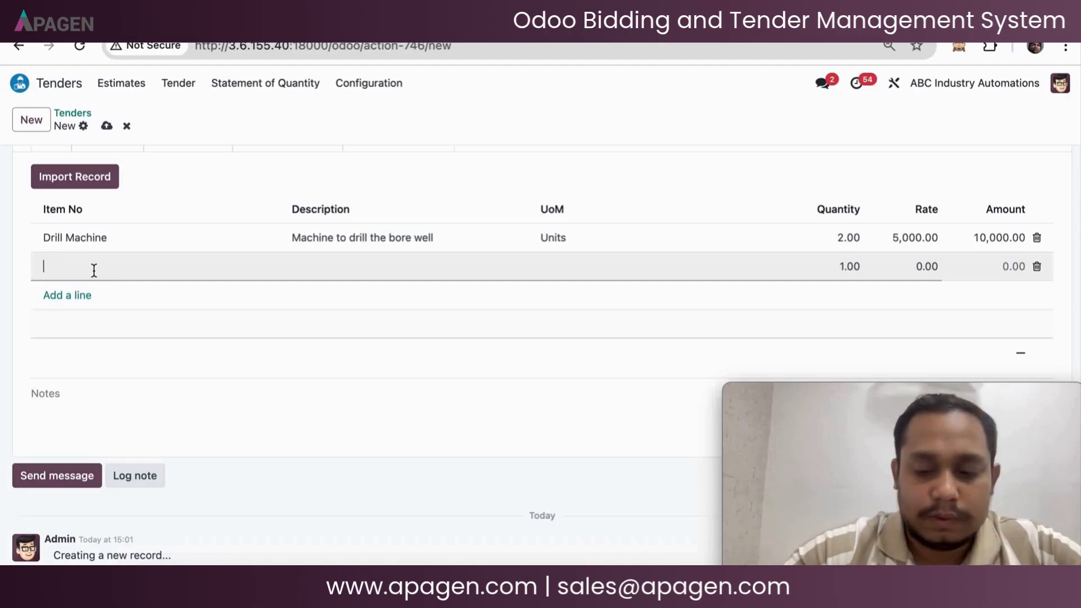
text(Labo)
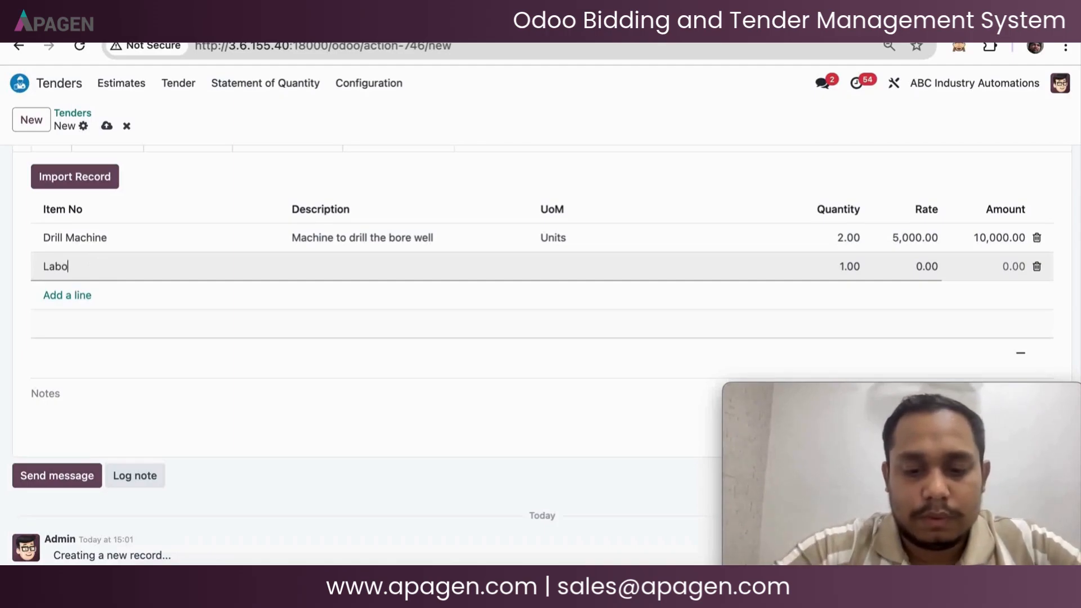
key(BackSpace)
text(===)
key(BackSpace)
key(BackSpace)
key(BackSpace)
key(BackSpace)
key(BackSpace)
key(BackSpace)
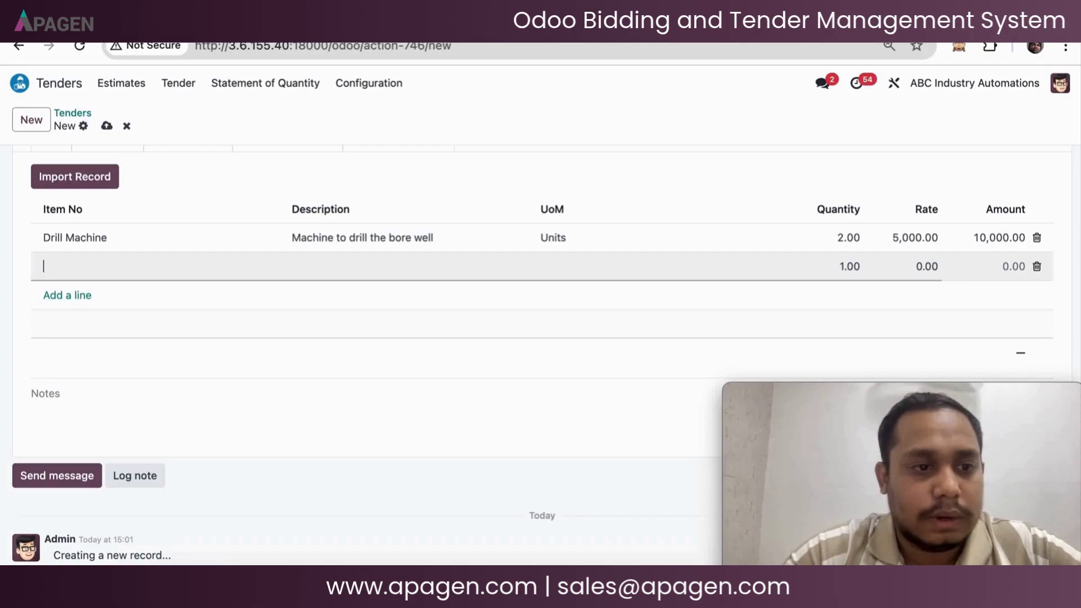
text(Drill )
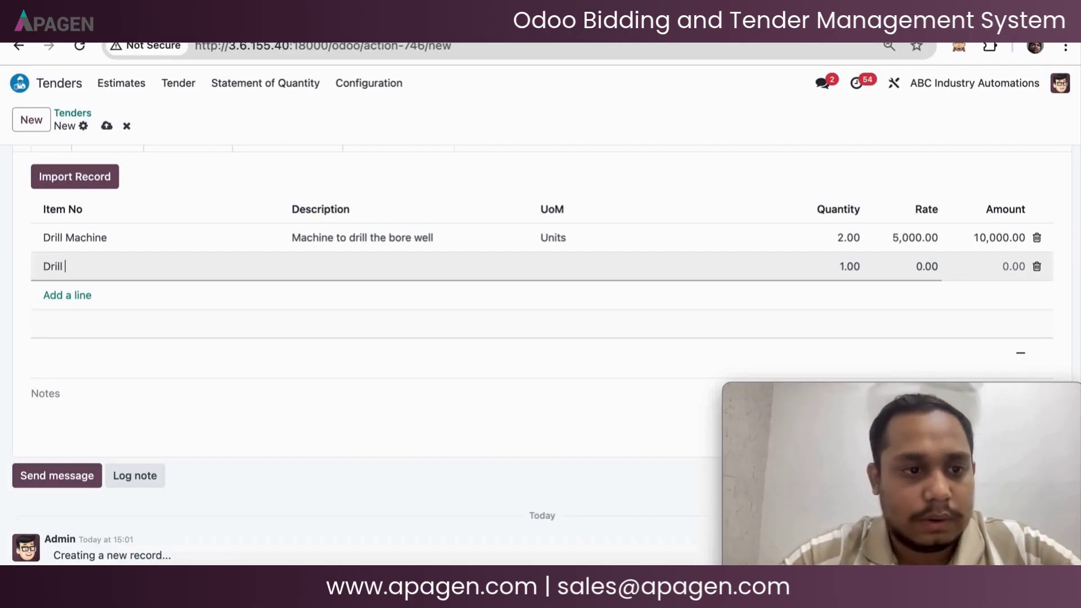
text(Labo)
key(BackSpace)
key(BackSpace)
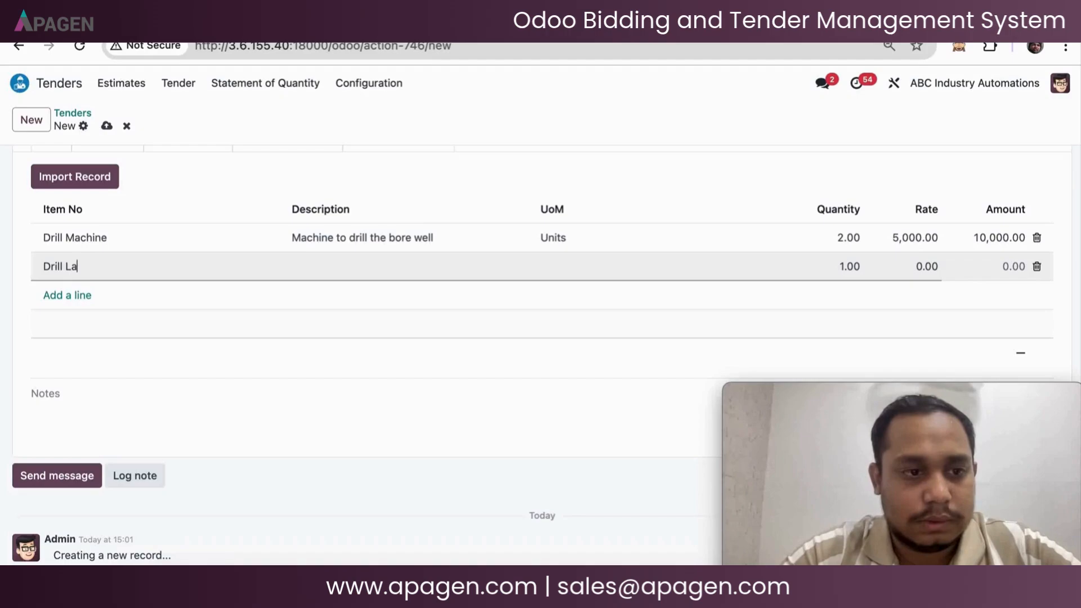
text(bours)
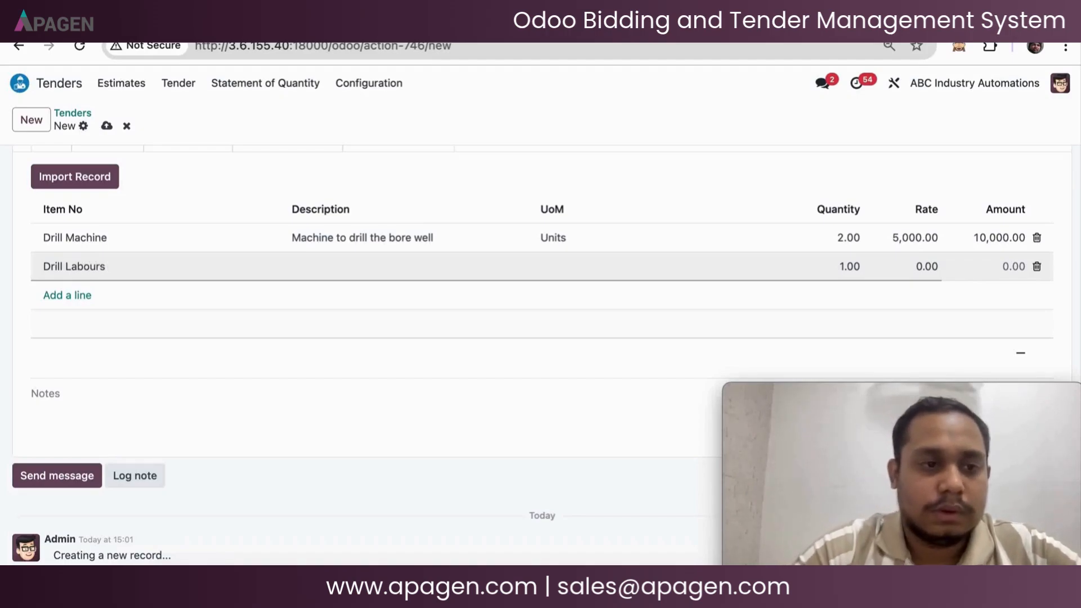
text( &)
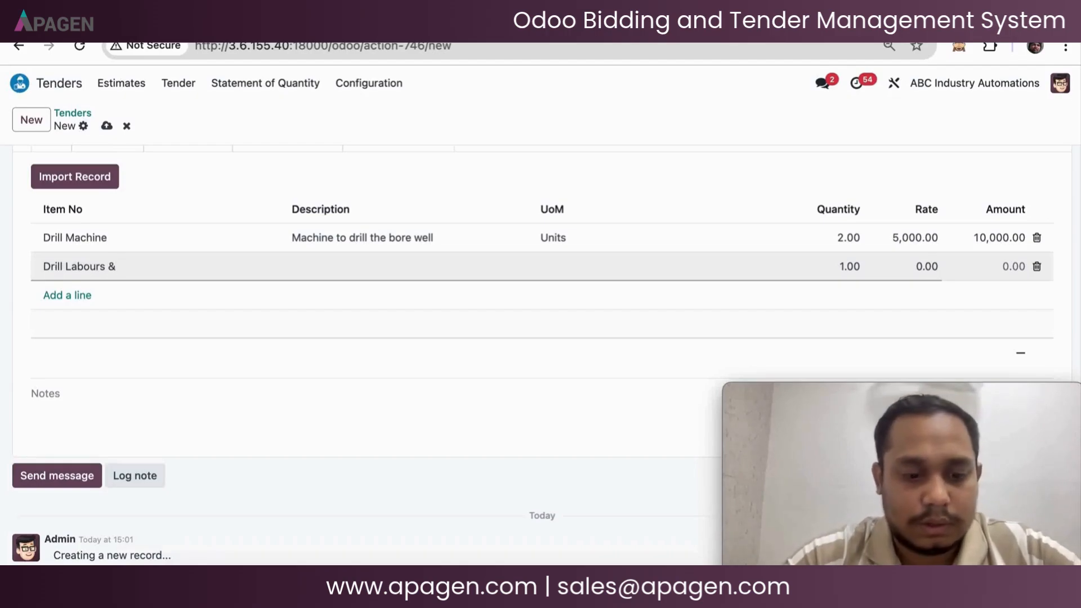
text( Equ)
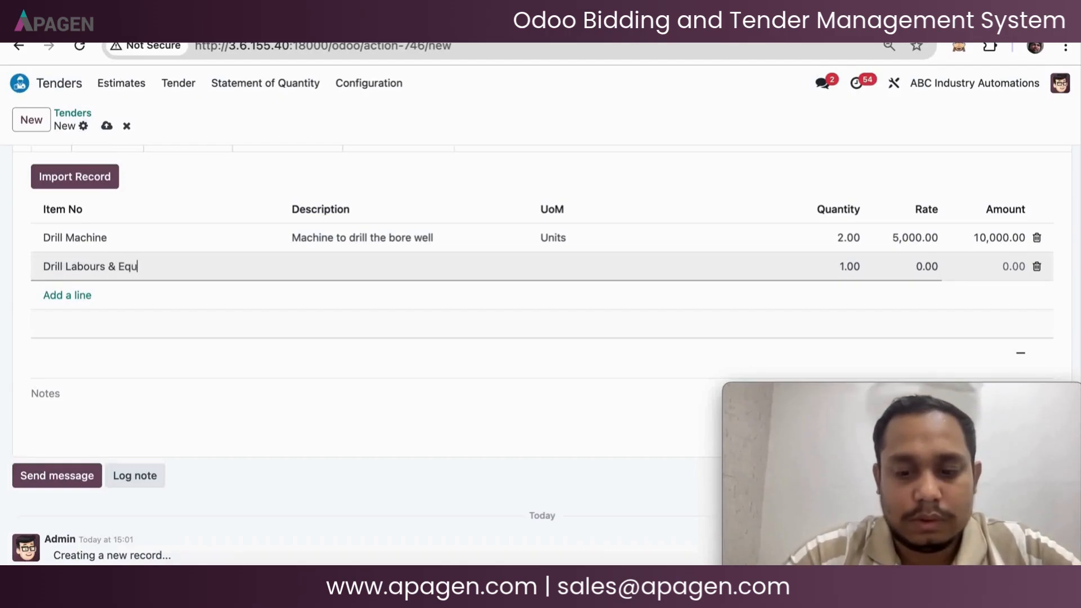
text(ipments)
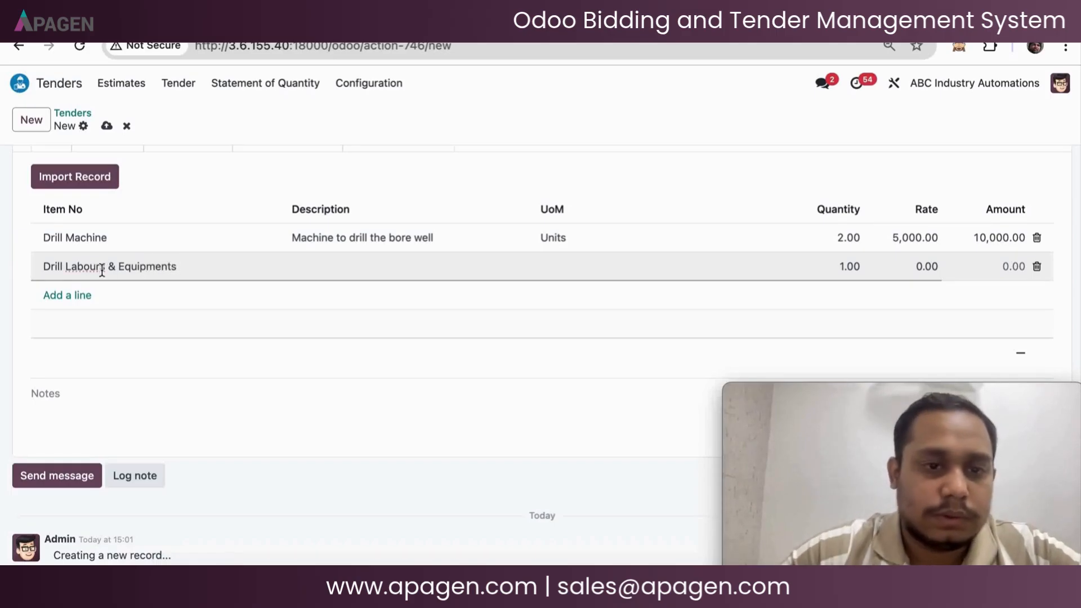
Describe the Drill Labours & Equipments line as "Equipments" and set its unit of measure to Units
click(374, 273)
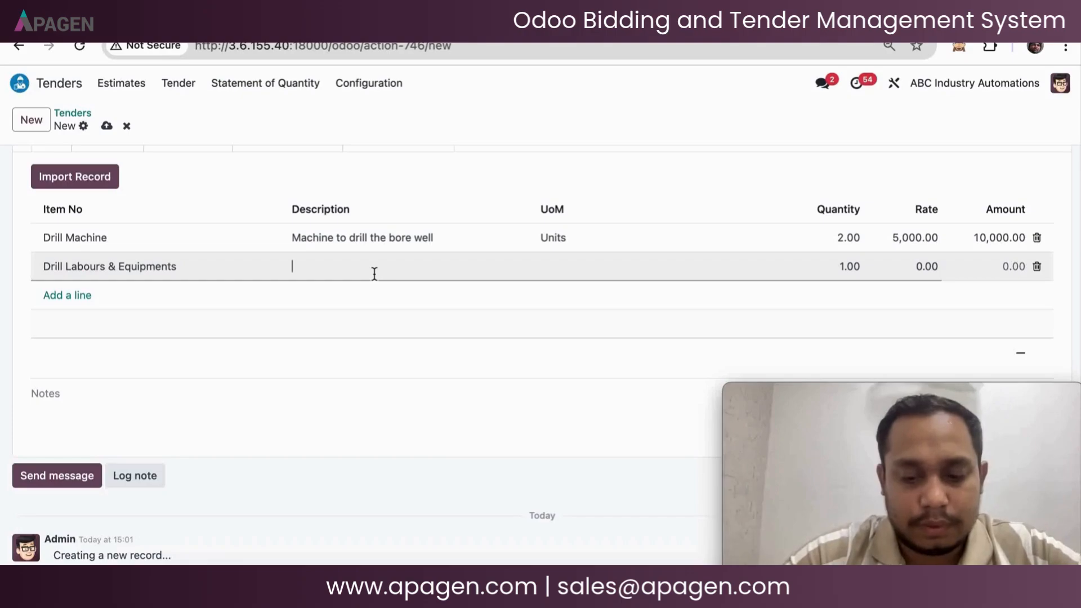
text(E)
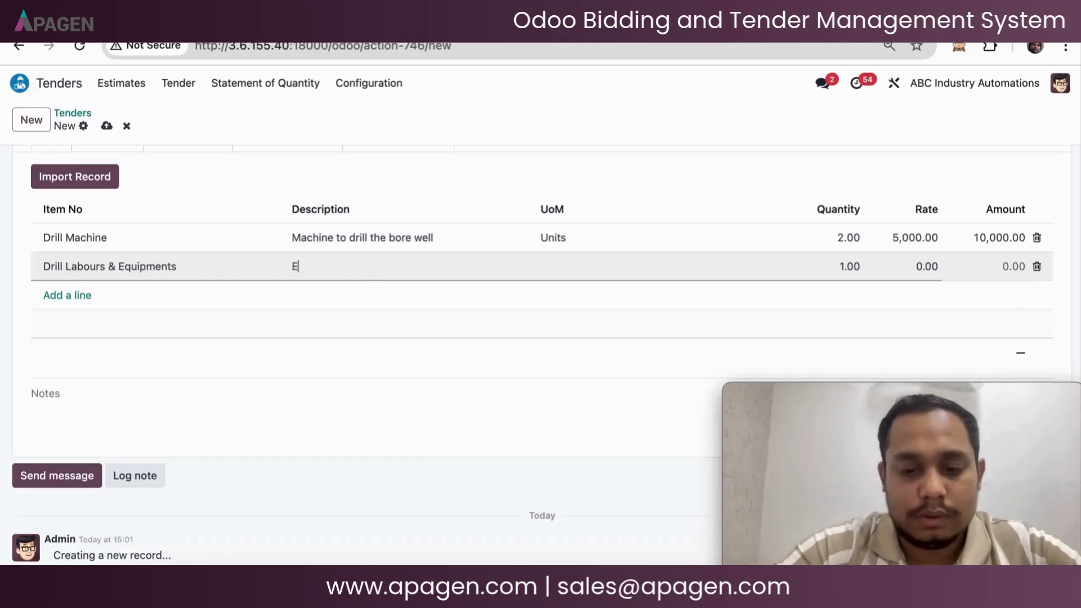
text(quip)
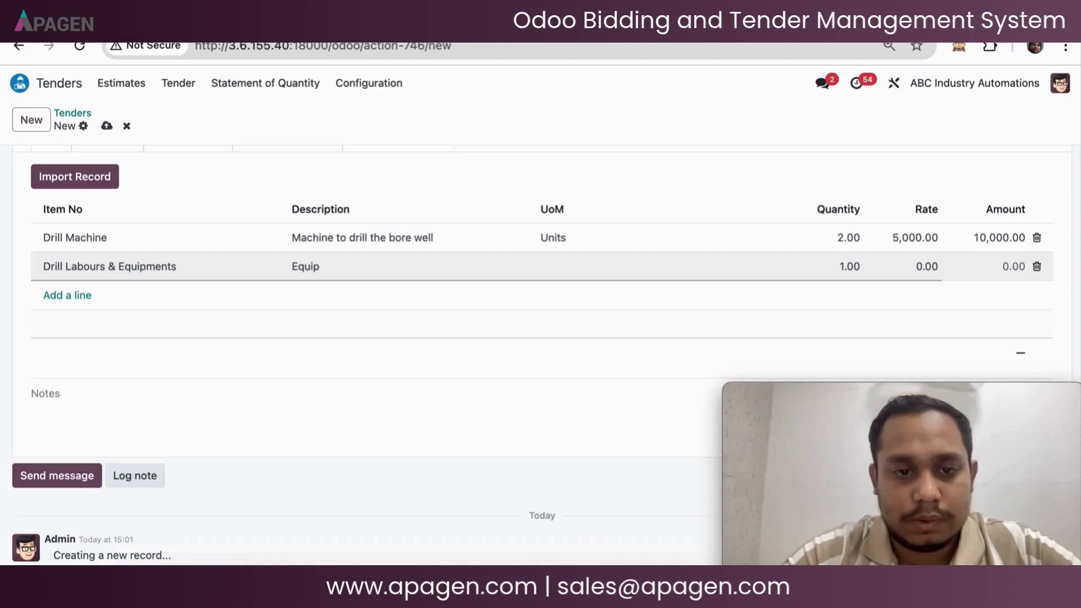
text(ments)
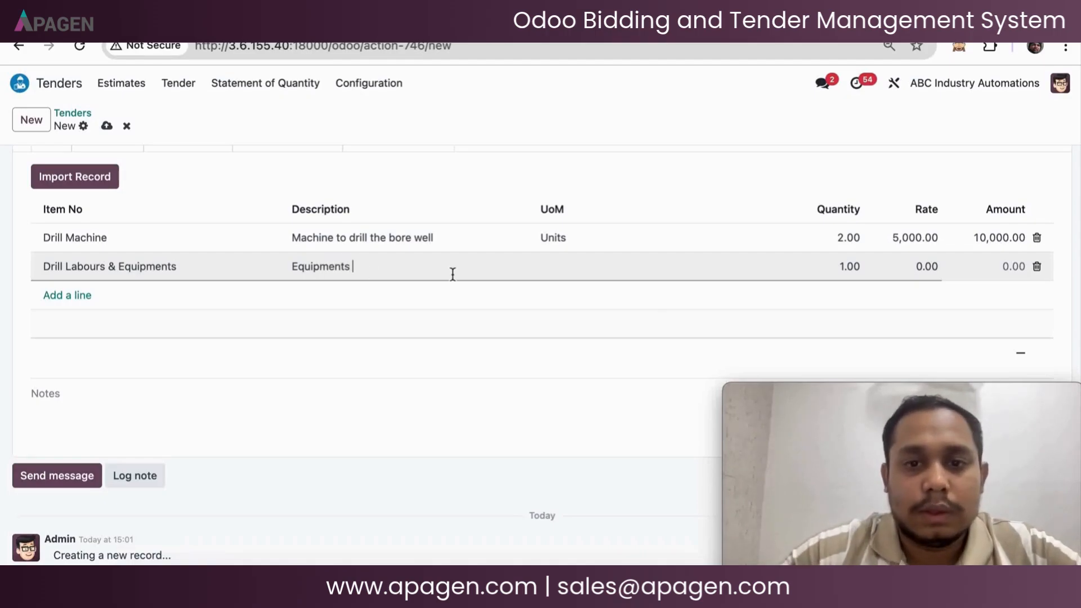
click(725, 268)
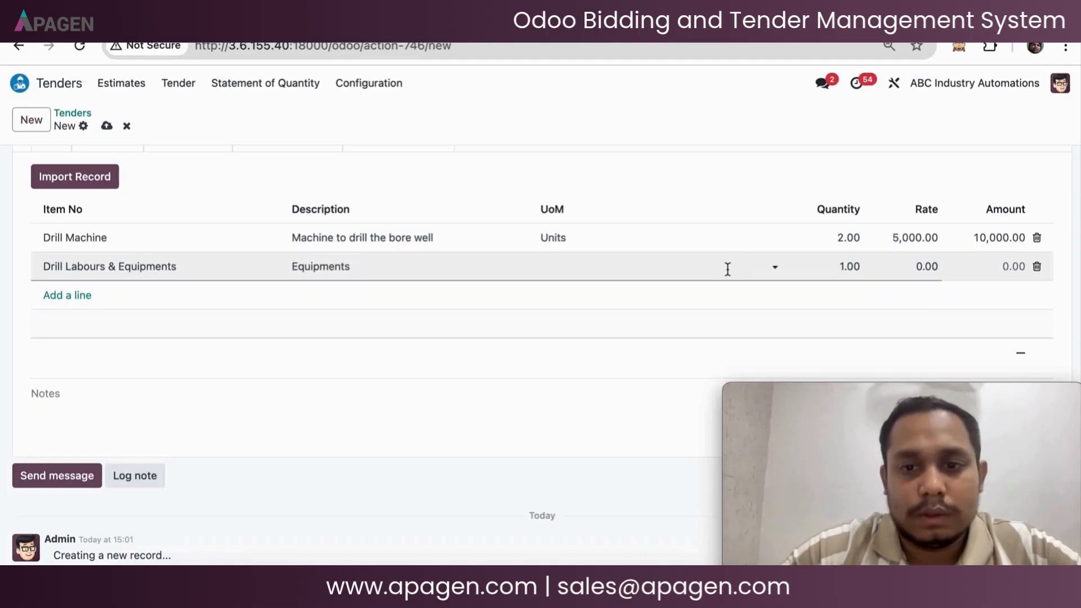
text(unit)
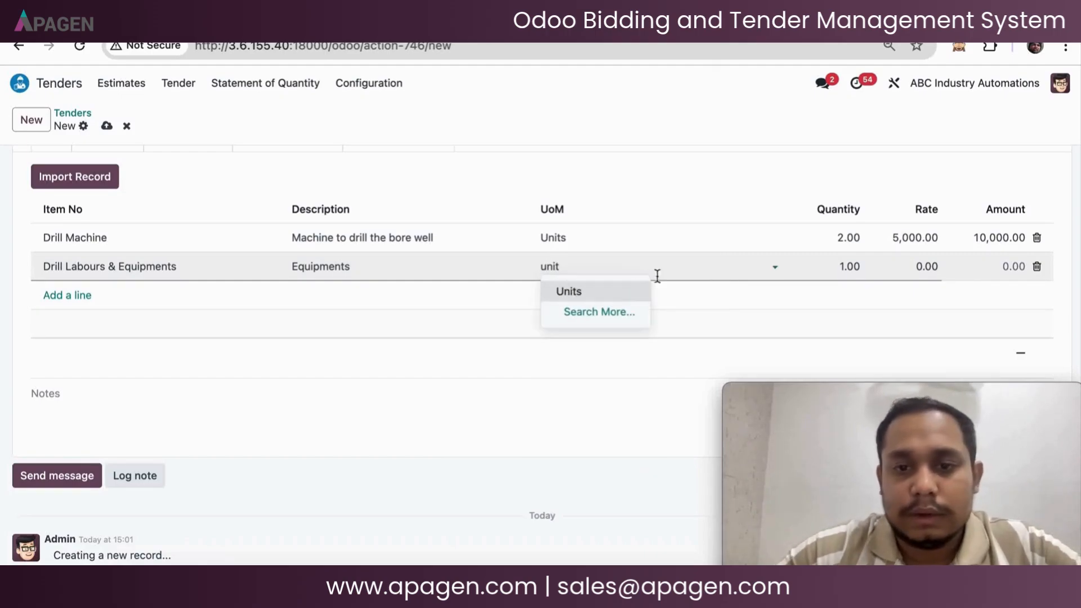
click(615, 290)
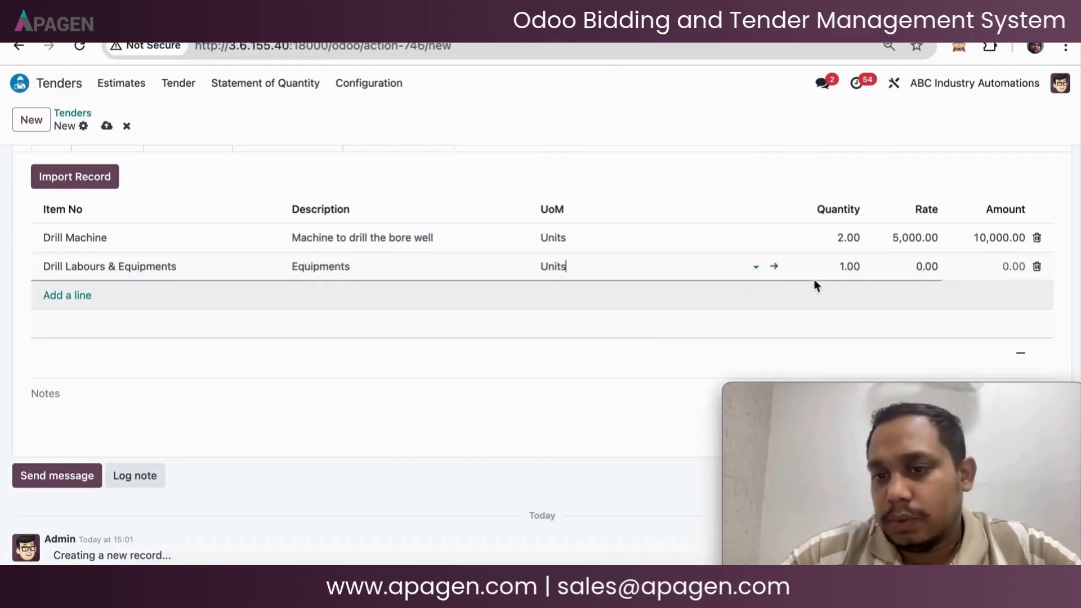
Set the Drill Labours & Equipments line's quantity to 50 and its rate to 150
click(847, 267)
text(50)
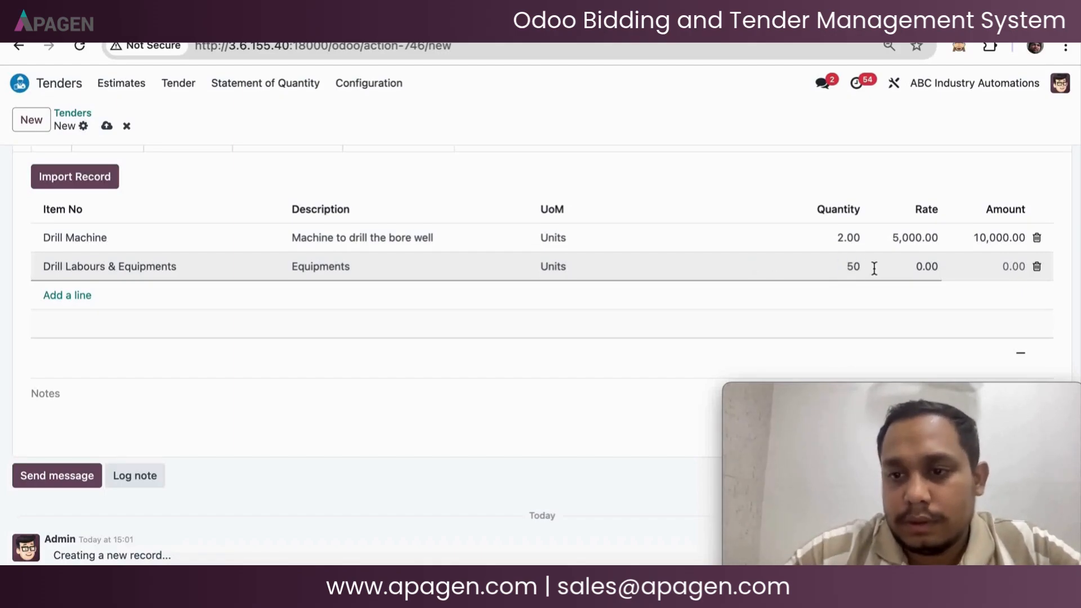
click(934, 266)
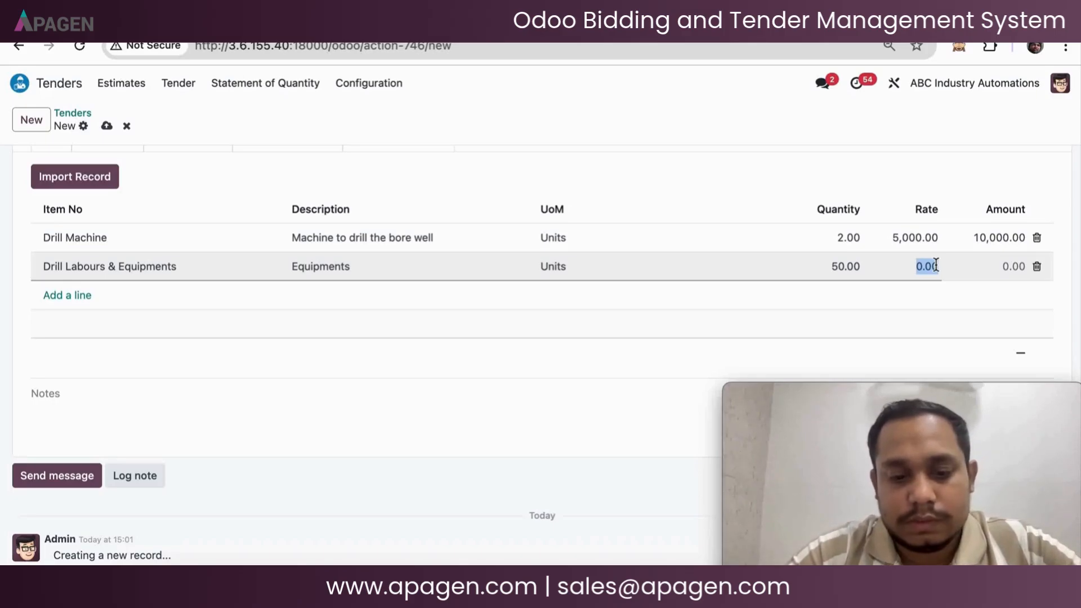
text(150)
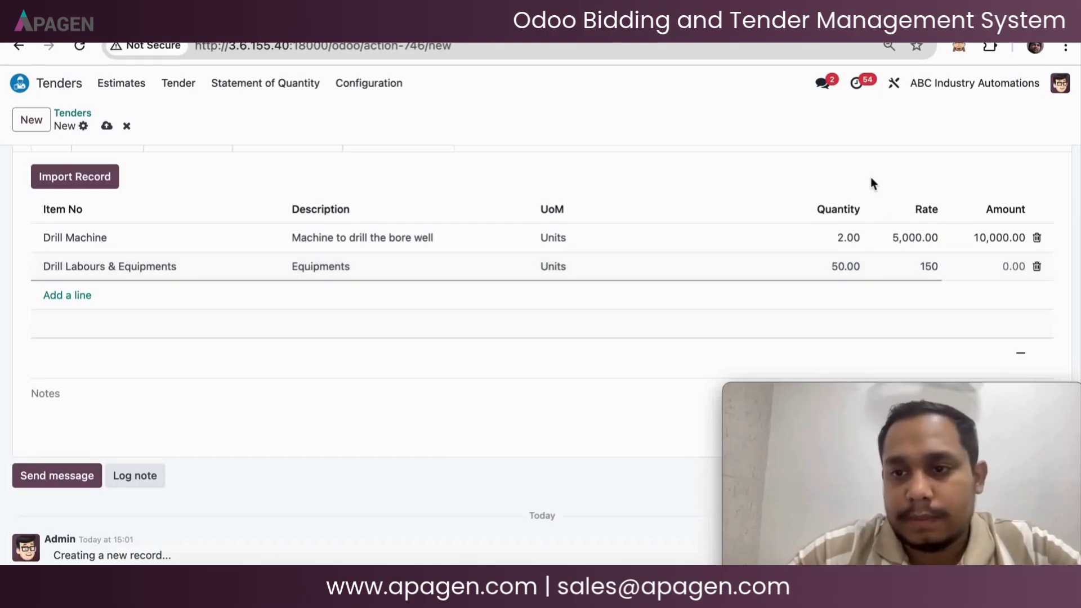
click(892, 310)
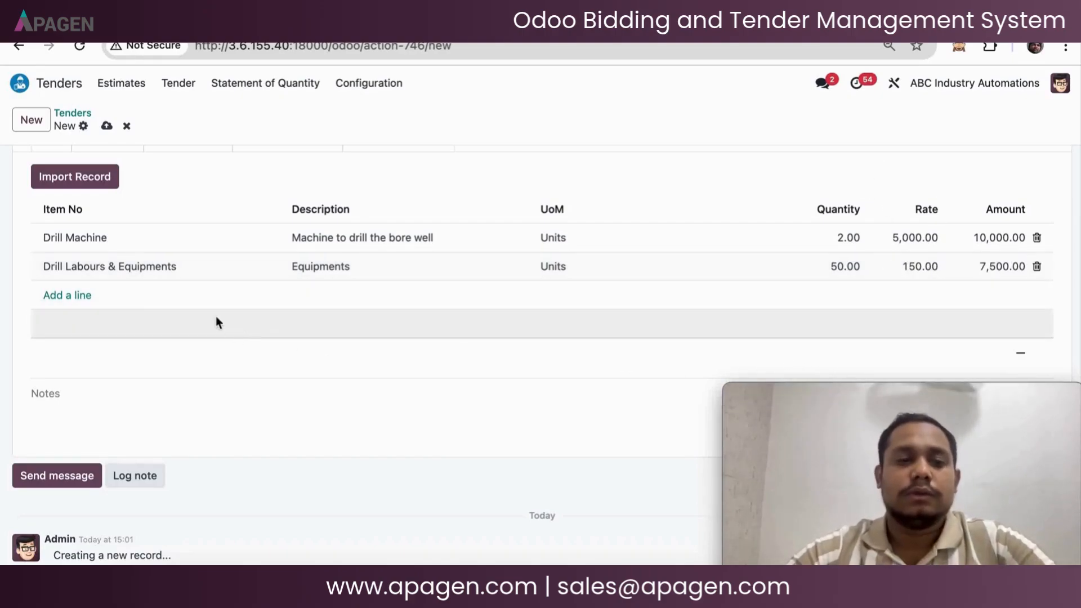
Look at the BOQ record import dialog and close it without uploading a file
click(204, 388)
scroll(205, 389, down, 1)
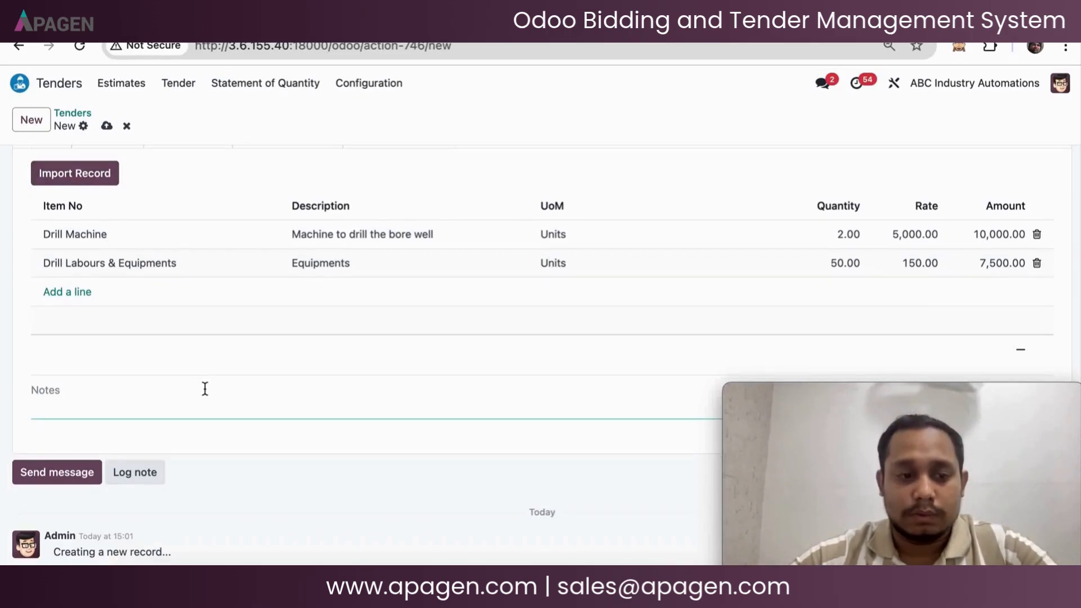
scroll(205, 388, up, 5)
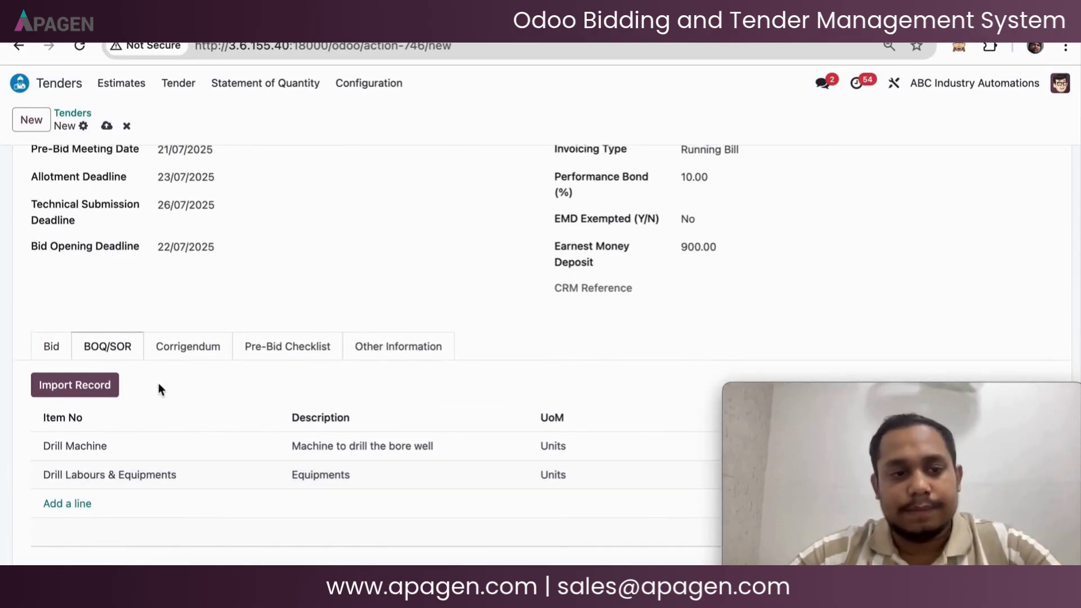
click(112, 387)
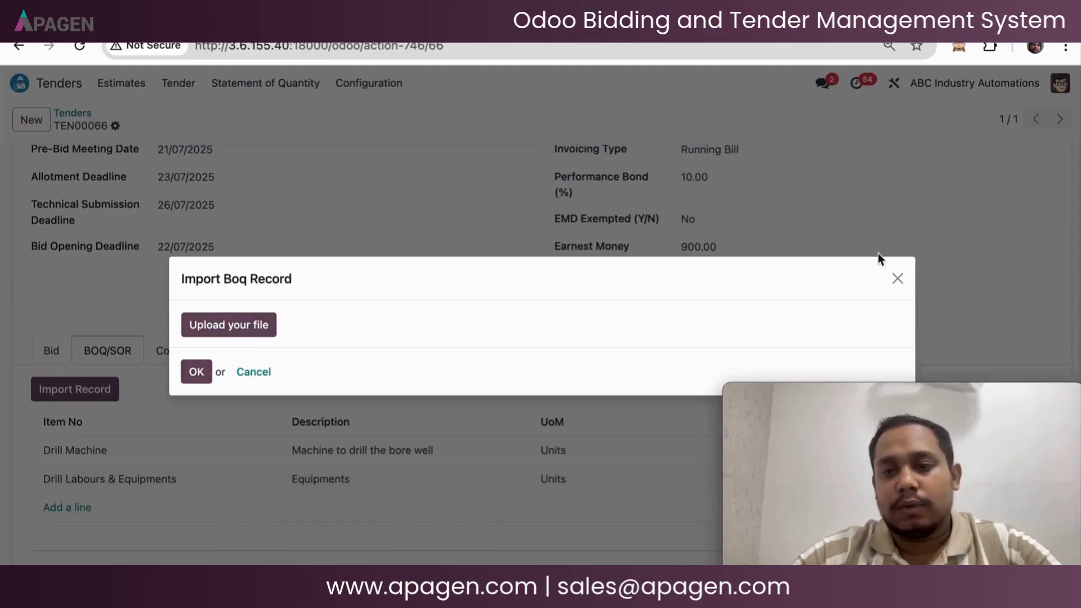
click(898, 281)
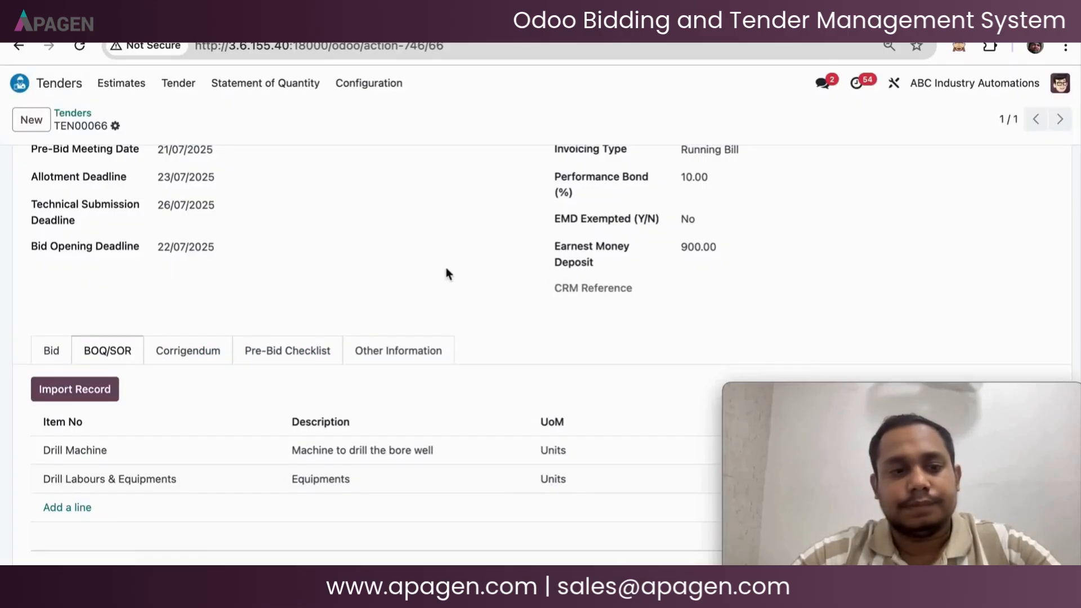
Open the tender's Corrigendum list and try out a new corrigendum line without filling it in
click(190, 359)
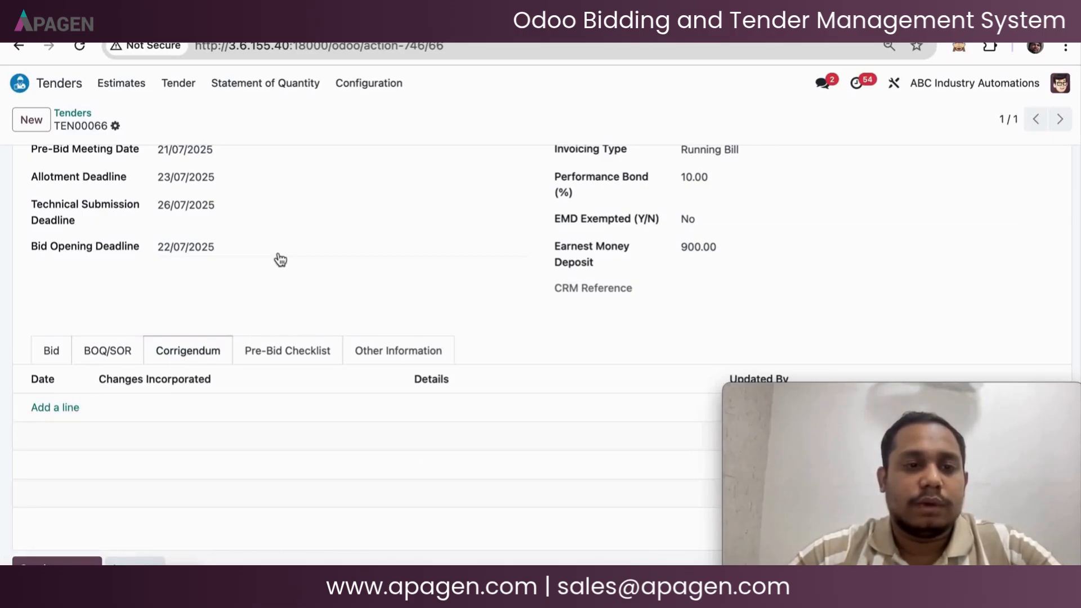
scroll(280, 259, down, 1)
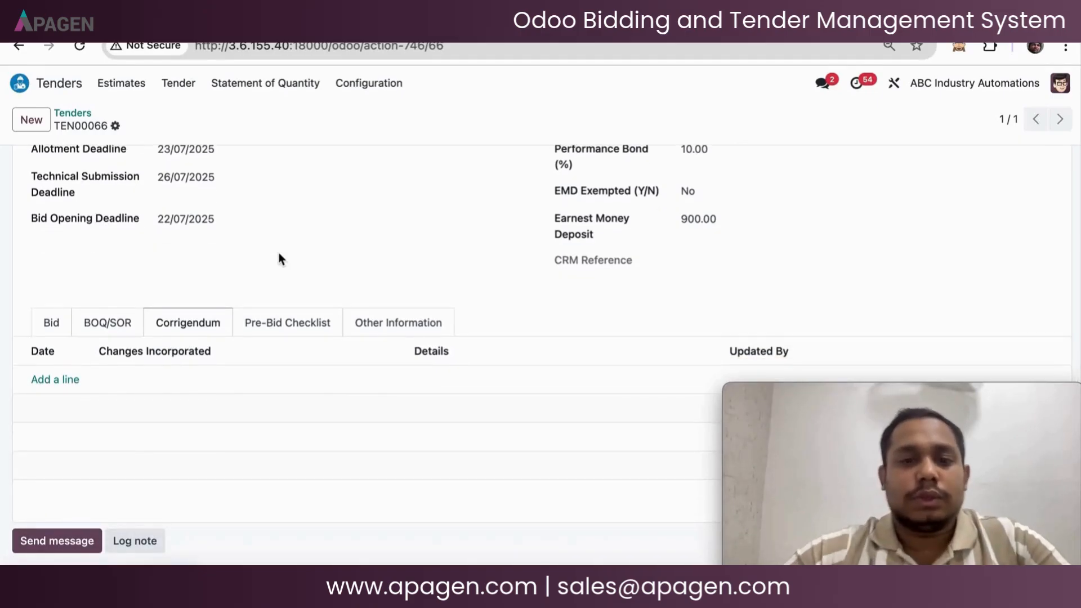
click(40, 385)
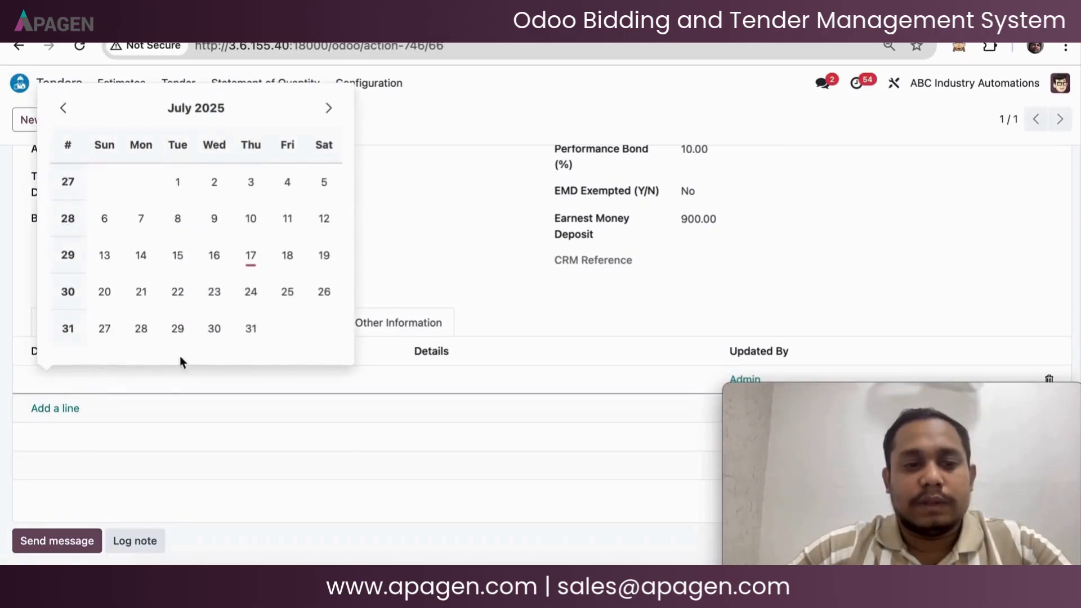
click(546, 292)
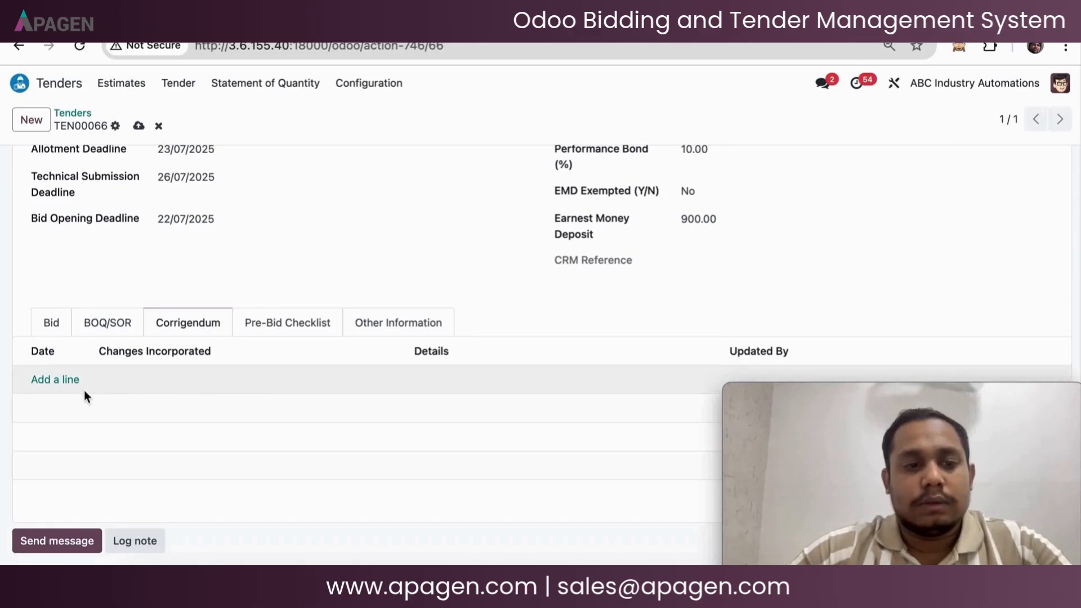
click(72, 381)
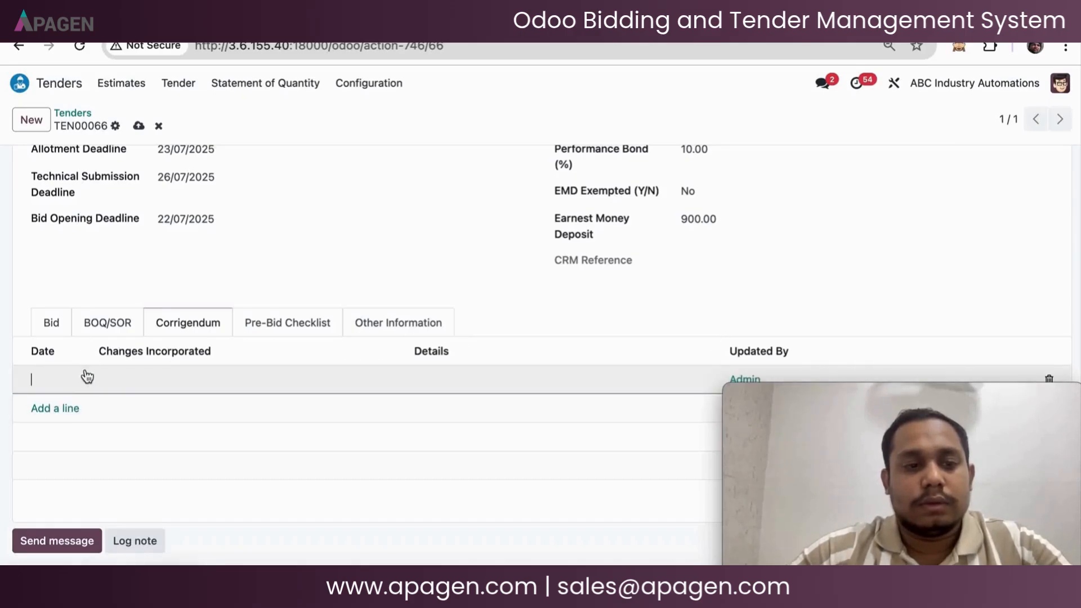
click(243, 378)
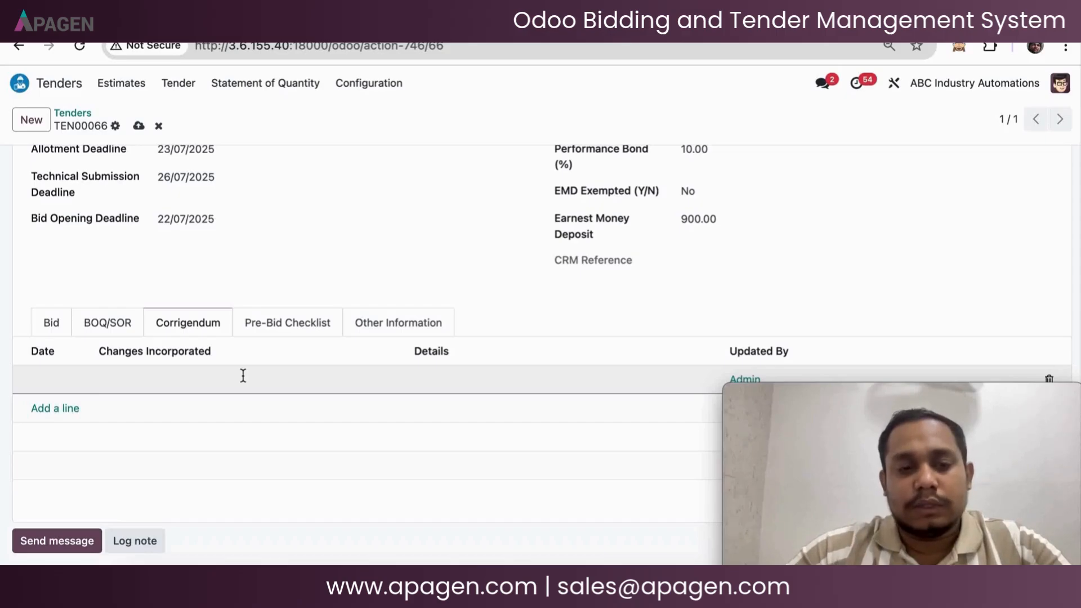
scroll(244, 376, down, 2)
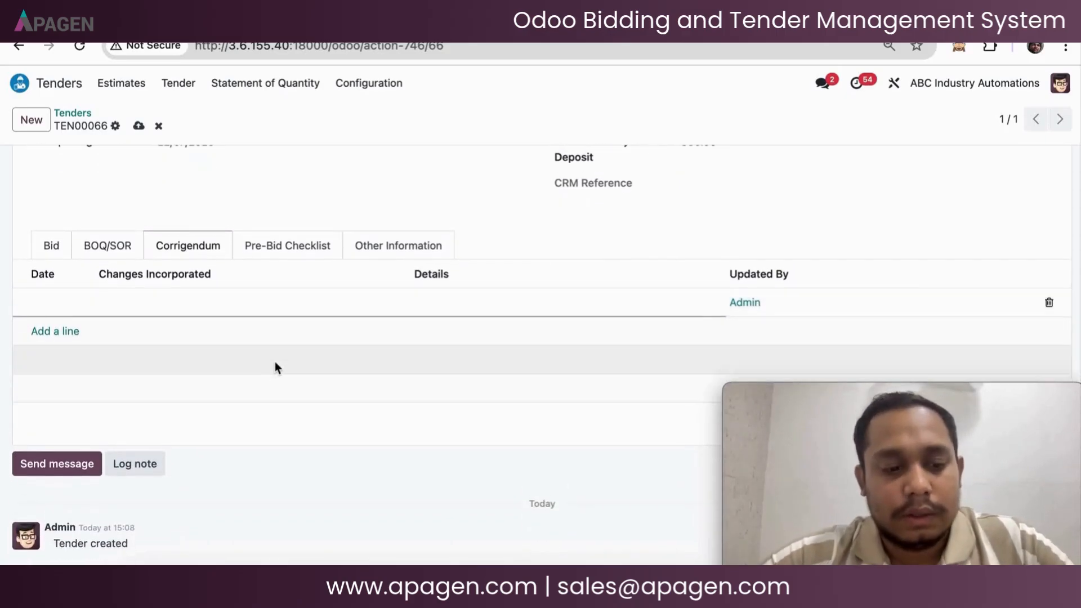
key(Tab)
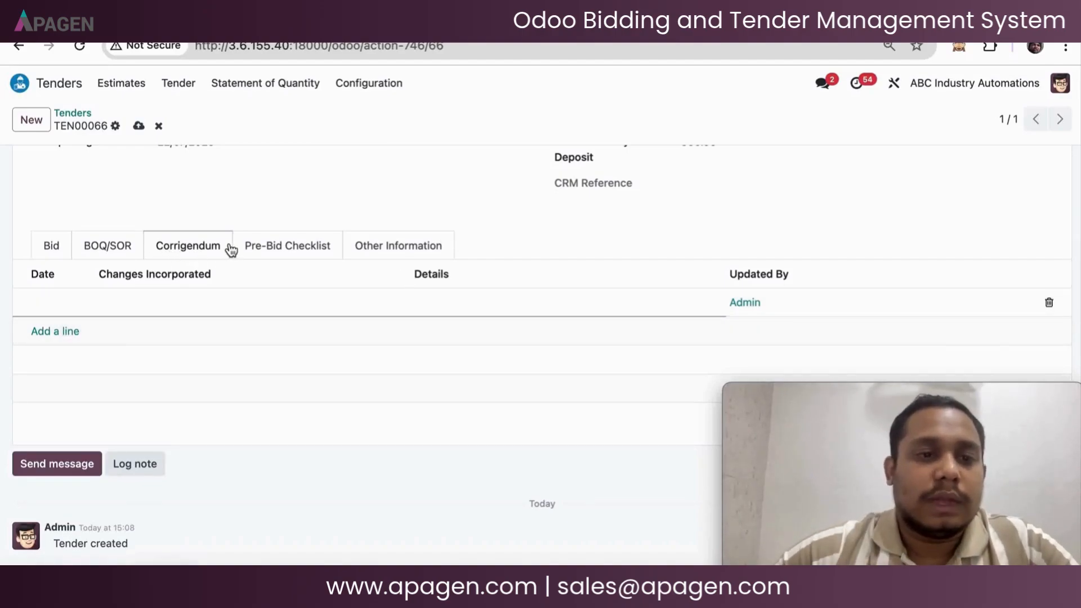
Advance the tender to the Technical Submission stage and review its Pre-Bid Checklist
scroll(229, 244, up, 8)
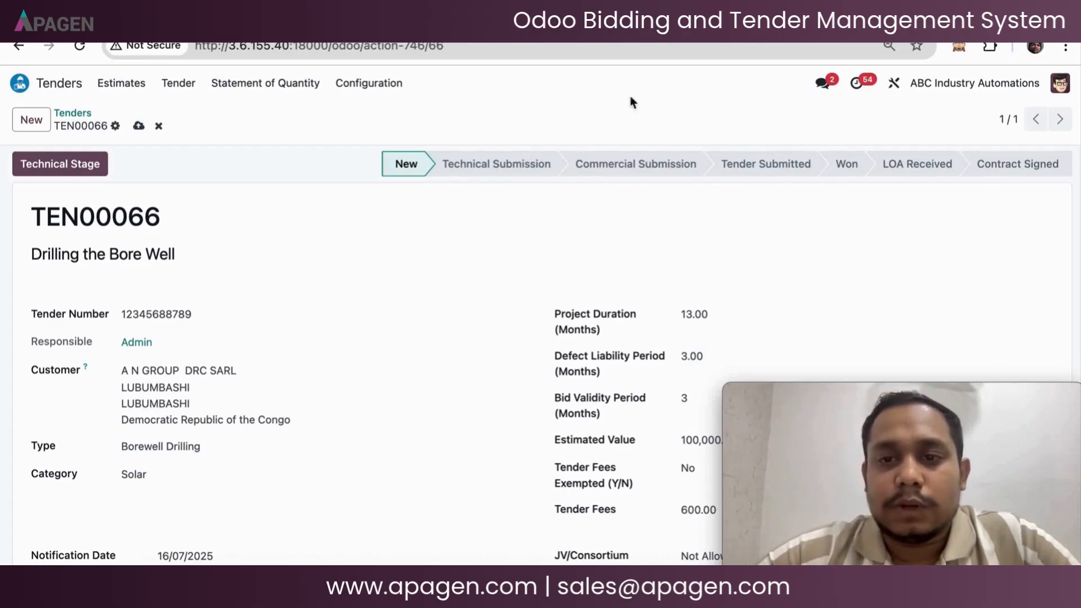
click(56, 176)
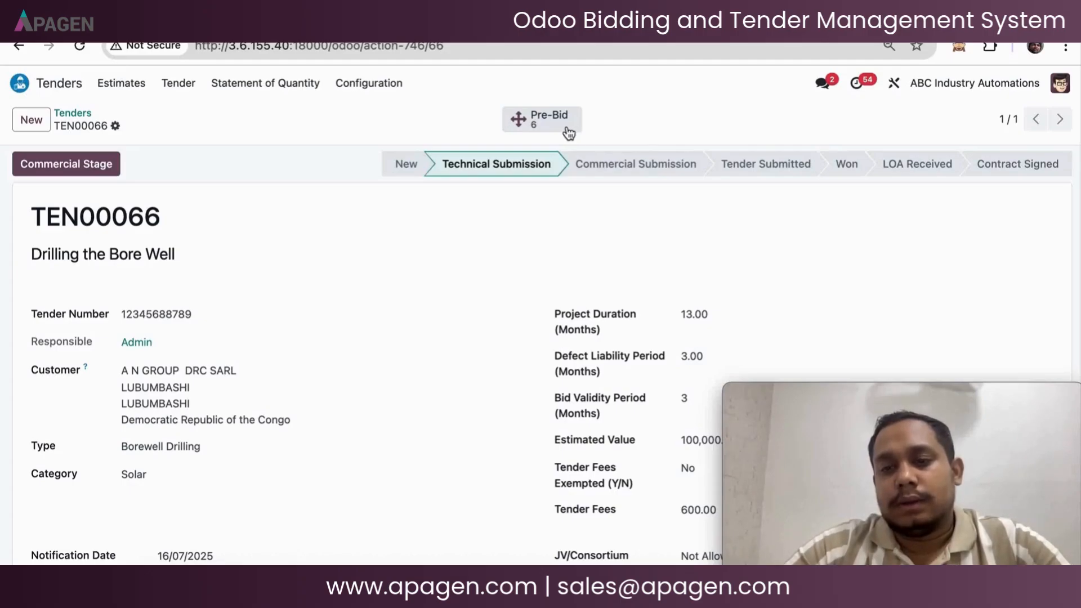
scroll(293, 309, down, 6)
scroll(294, 314, down, 1)
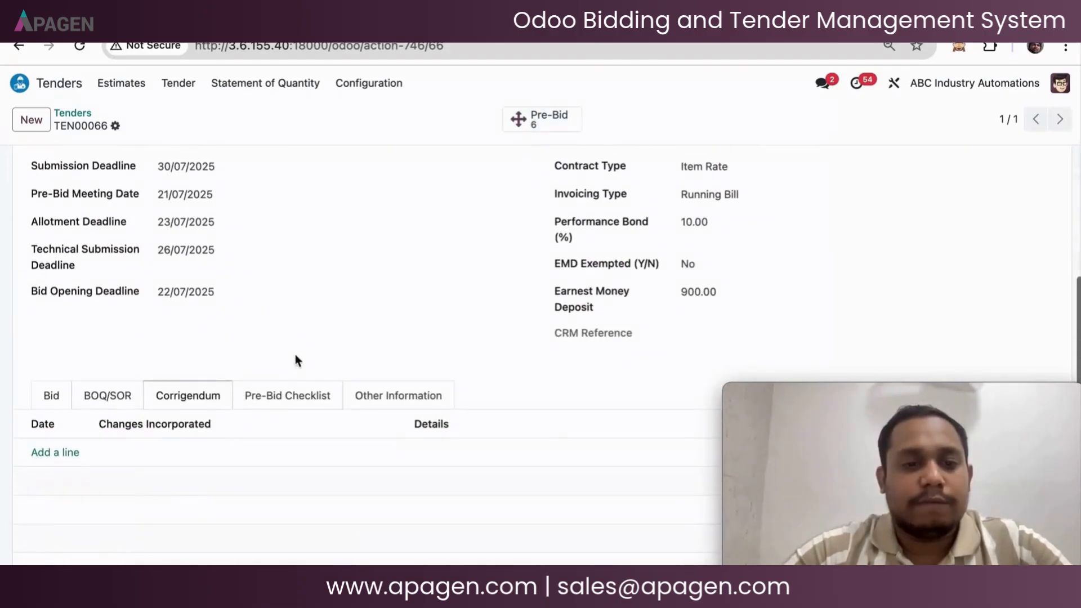
click(302, 401)
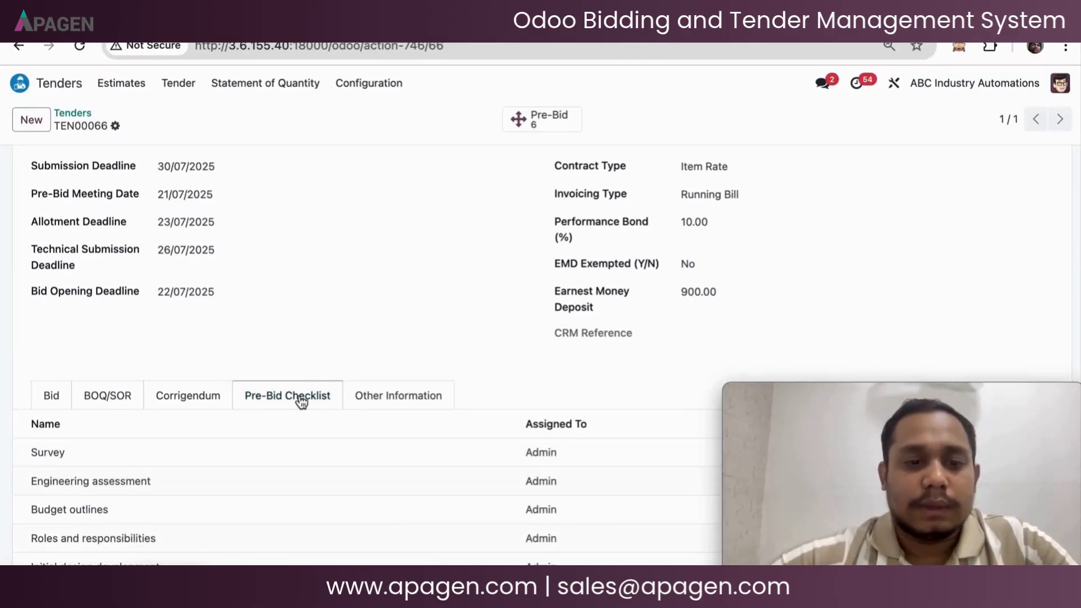
scroll(397, 269, down, 3)
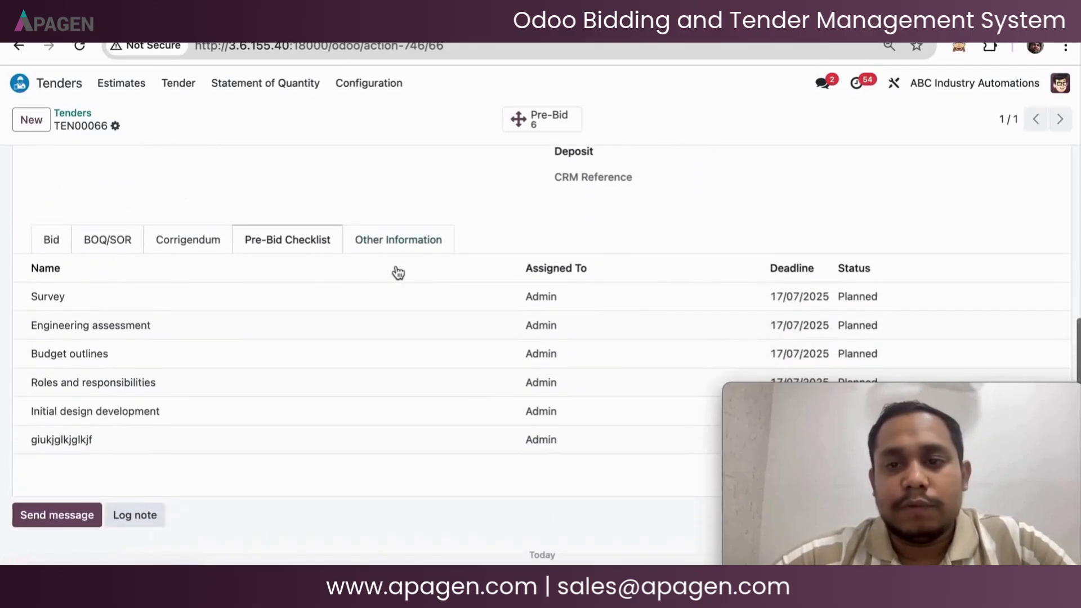
scroll(398, 272, down, 2)
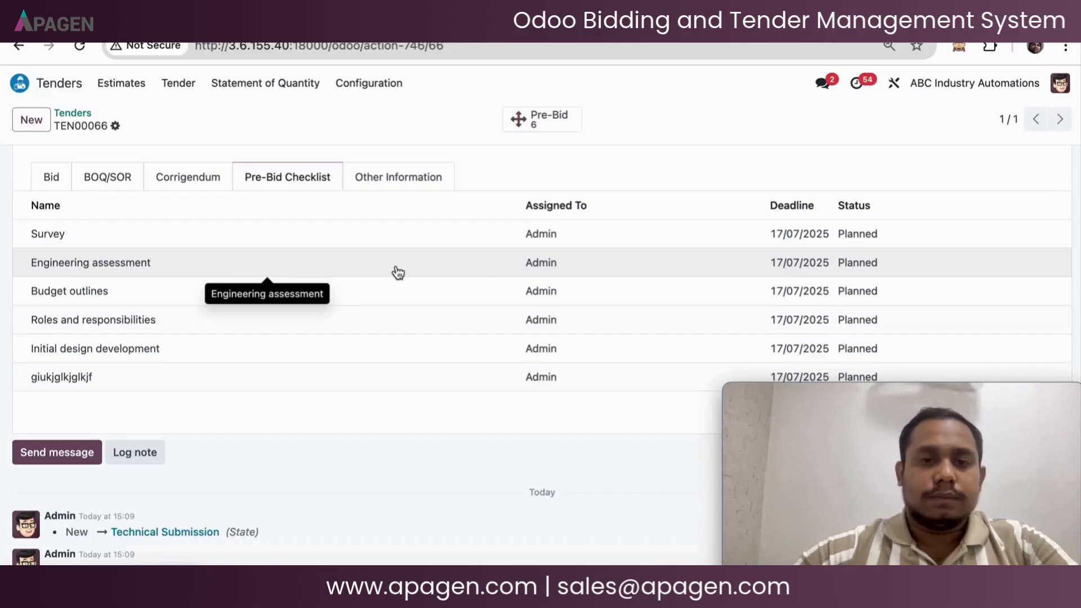
Open the tender's pre-bid activities and assign the Survey activity to a different user instead of Admin
click(528, 125)
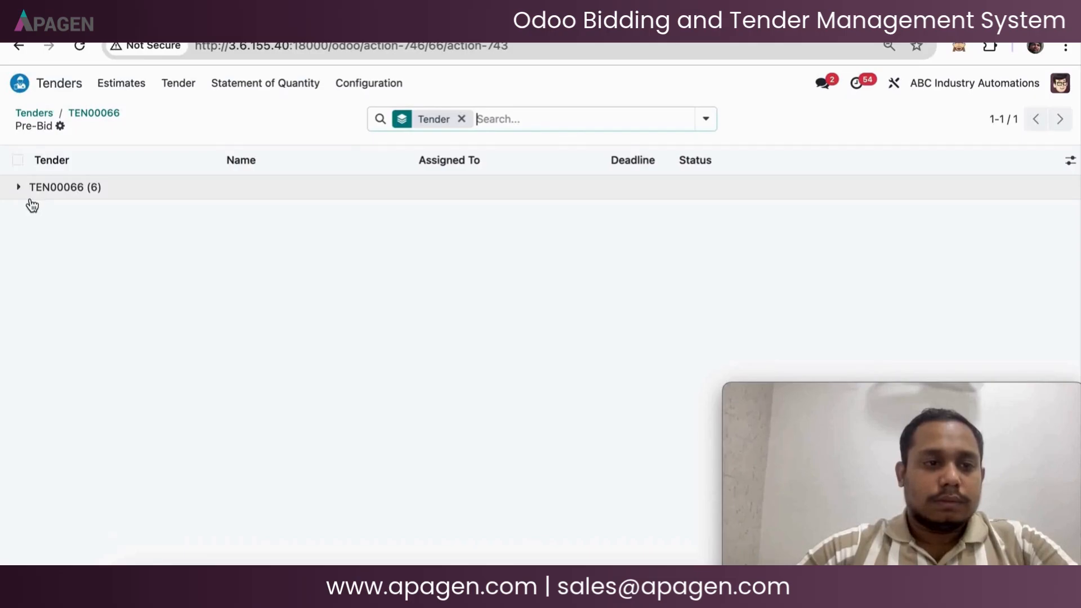
click(15, 194)
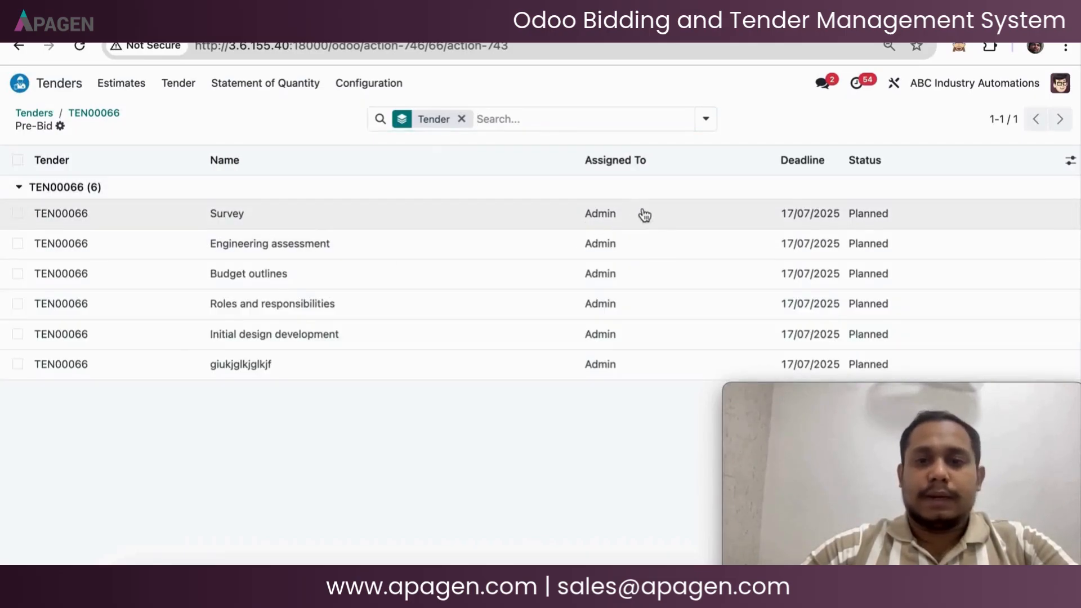
click(620, 213)
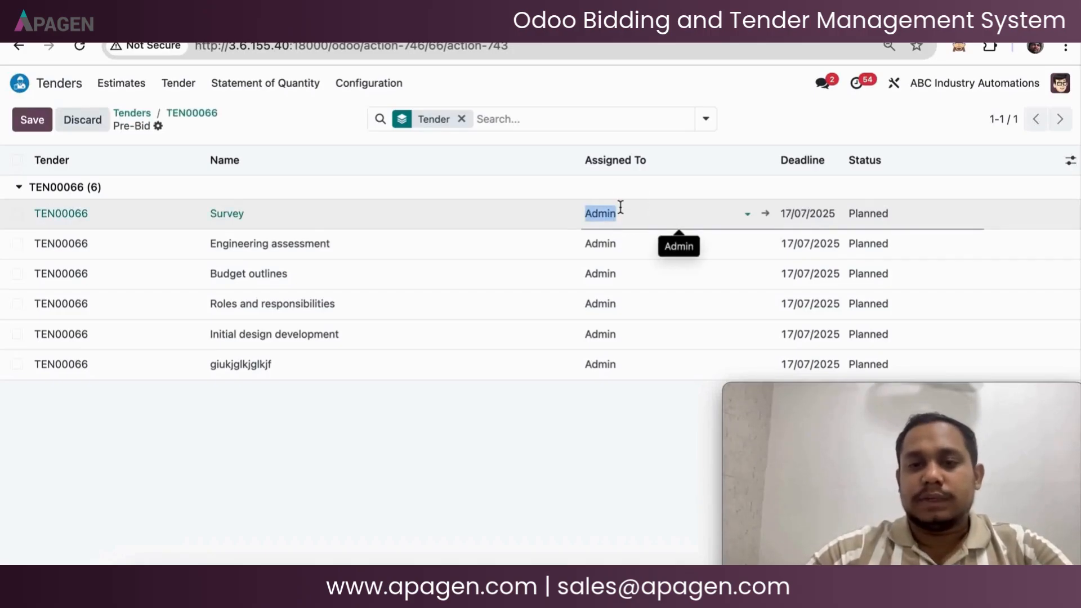
click(663, 216)
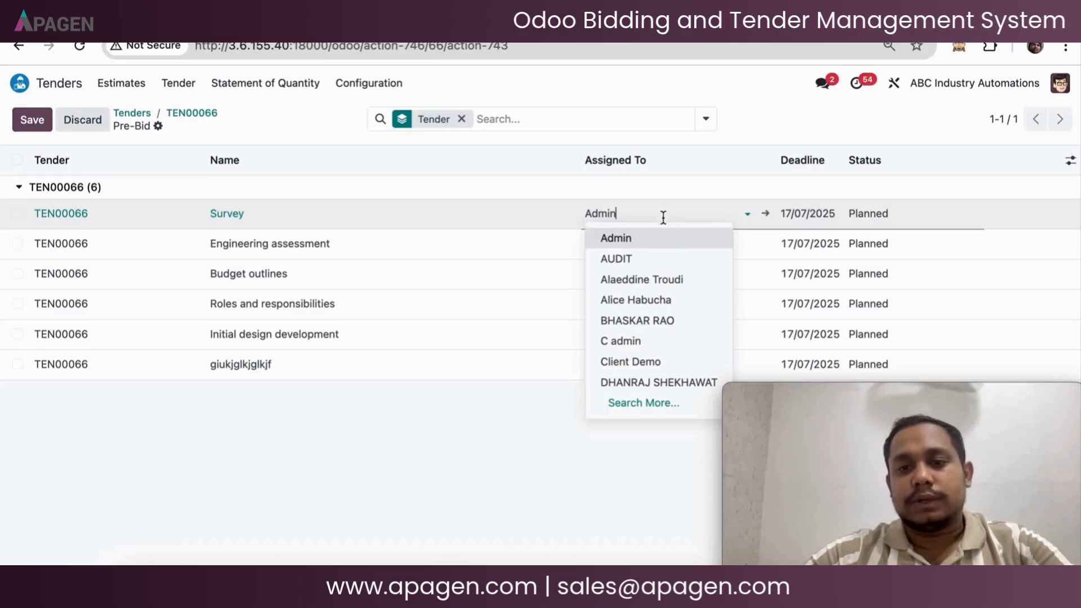
click(652, 245)
click(734, 221)
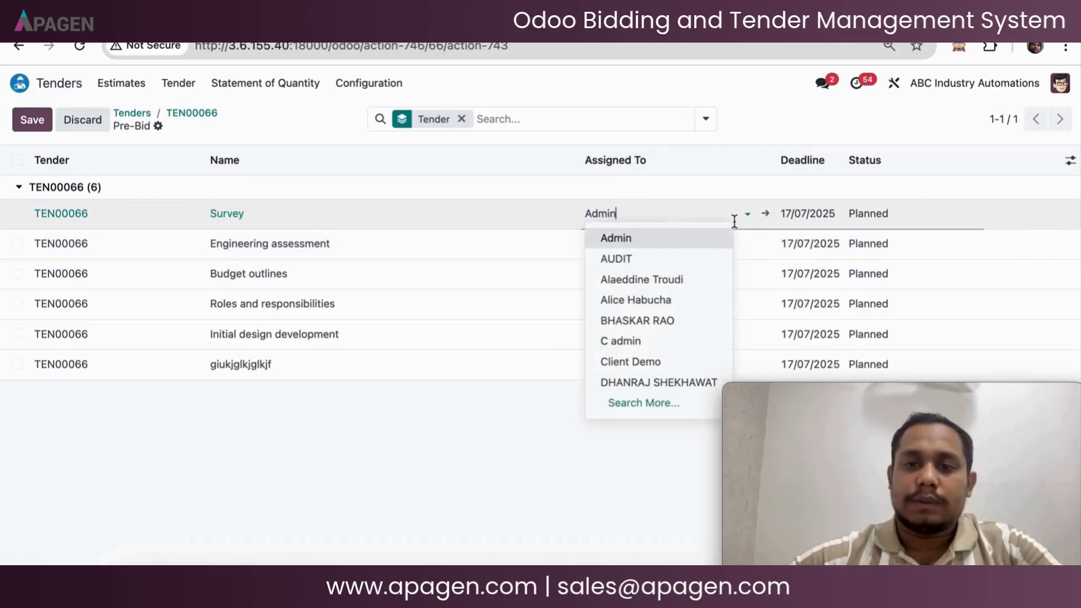
click(702, 322)
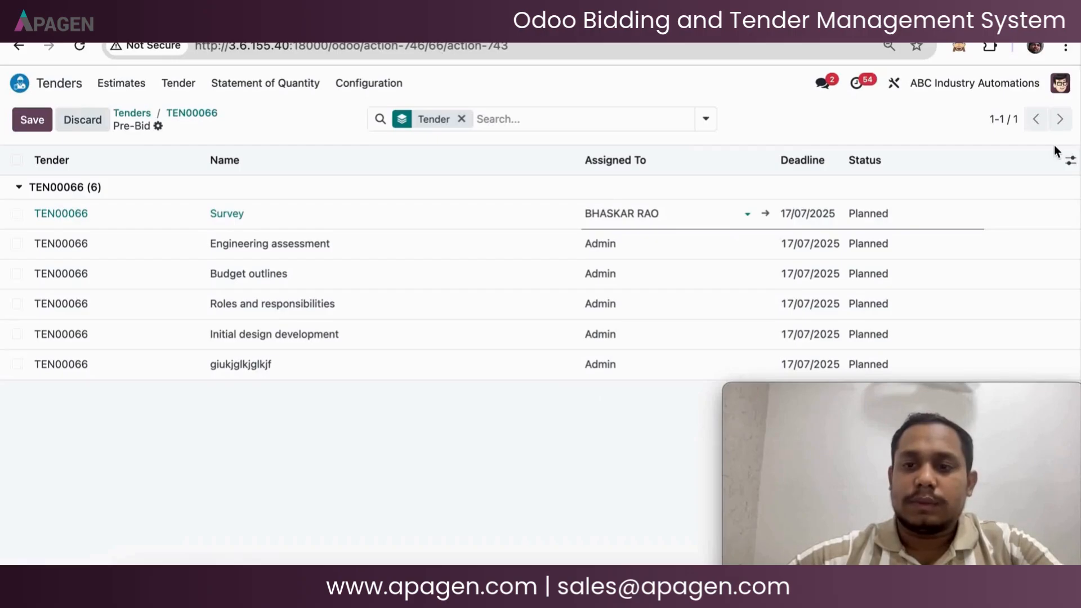
Set the status of the Survey and Engineering assessment pre-bid activities to Done
click(896, 214)
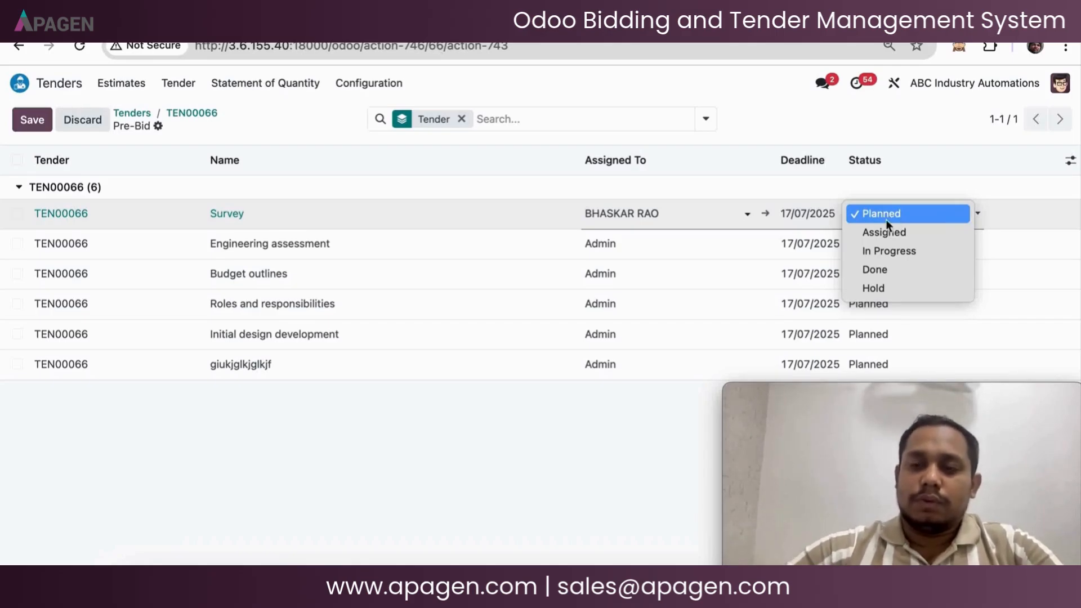
click(880, 271)
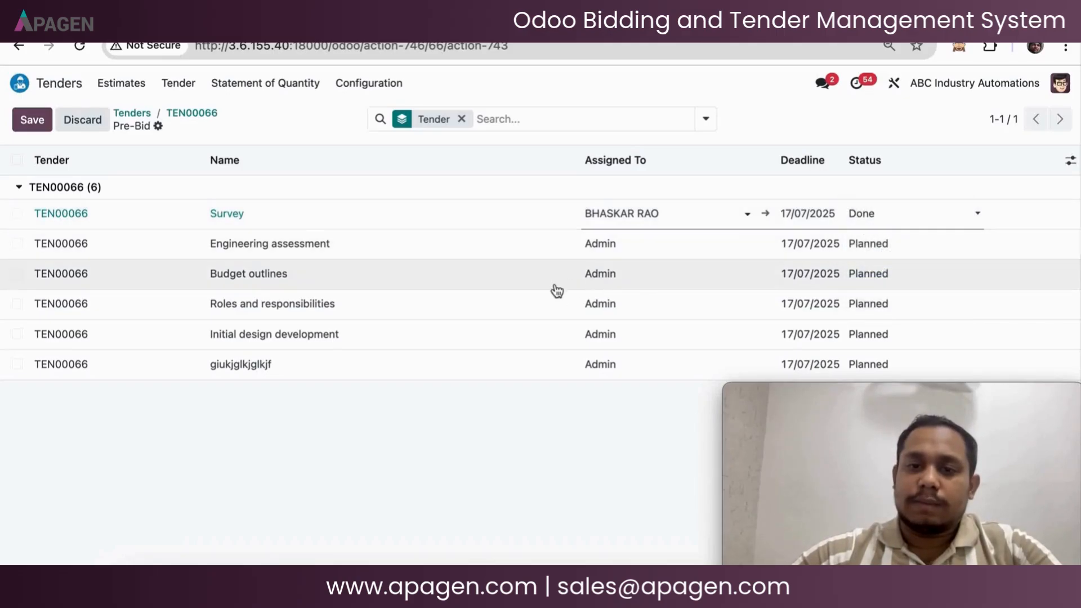
click(607, 253)
click(605, 248)
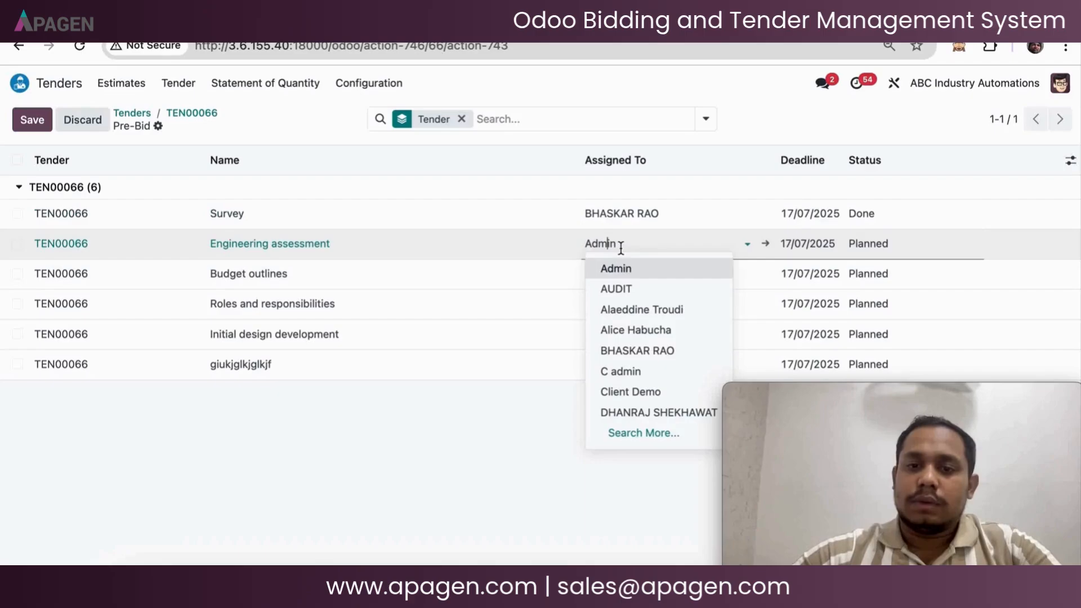
click(620, 248)
click(898, 245)
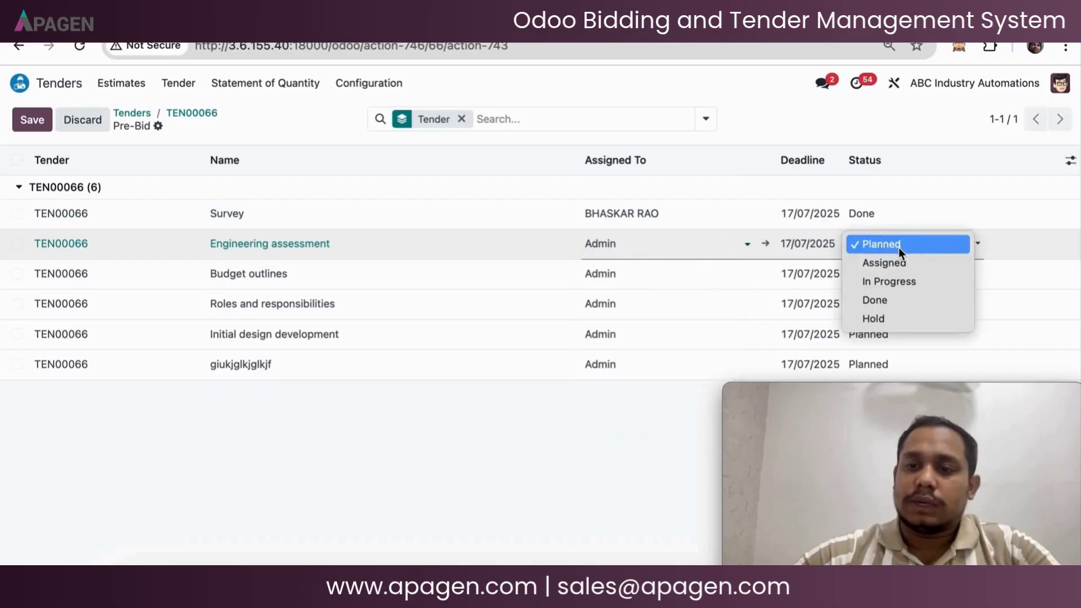
click(904, 300)
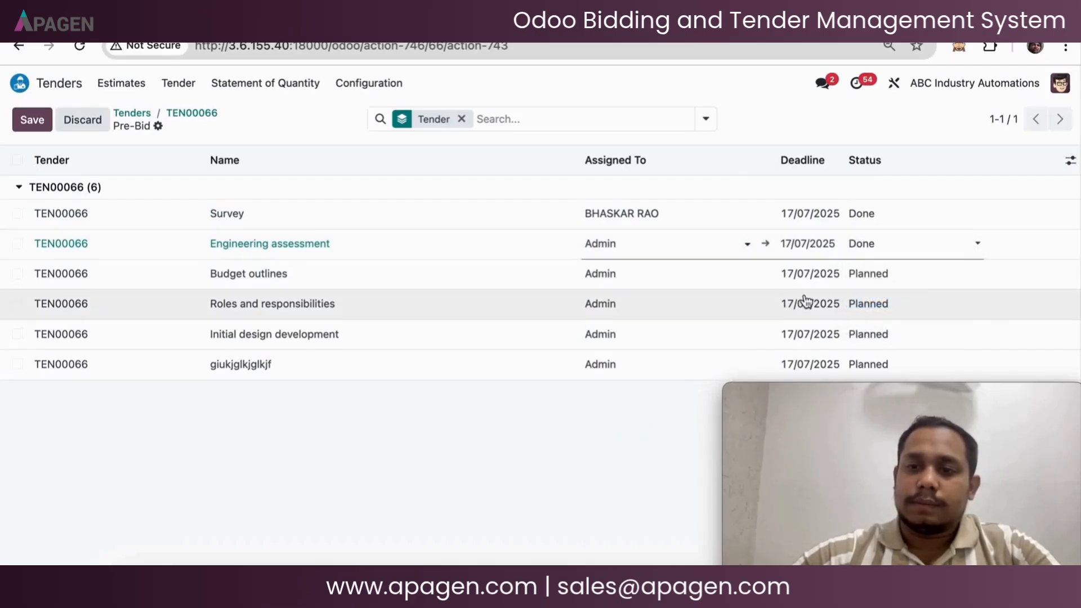
Set the status of the Budget outlines and Roles and responsibilities activities to Done
click(910, 275)
click(916, 290)
click(914, 285)
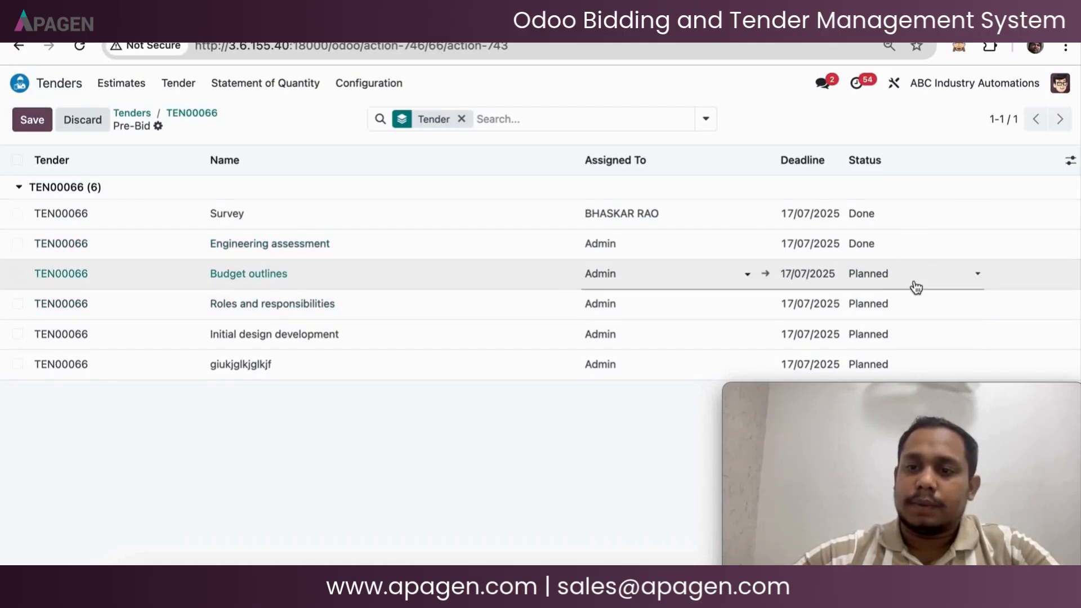
click(914, 285)
click(913, 331)
click(902, 307)
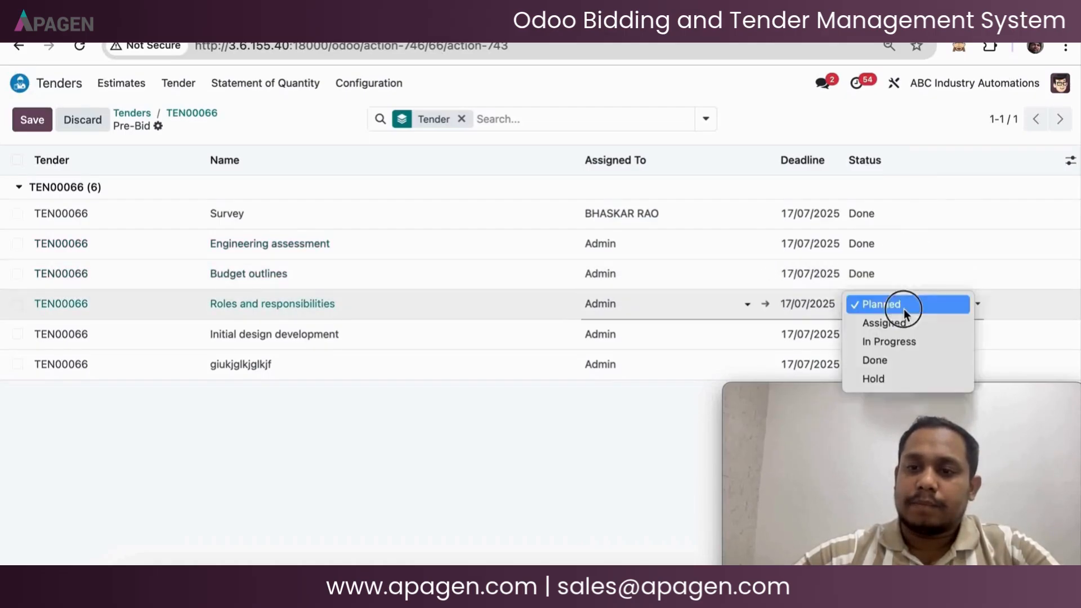
click(909, 369)
Mark Initial design development and giukjglkjglkjf as Done, then save the pre-bid activities and return to tender TEN00066
click(905, 343)
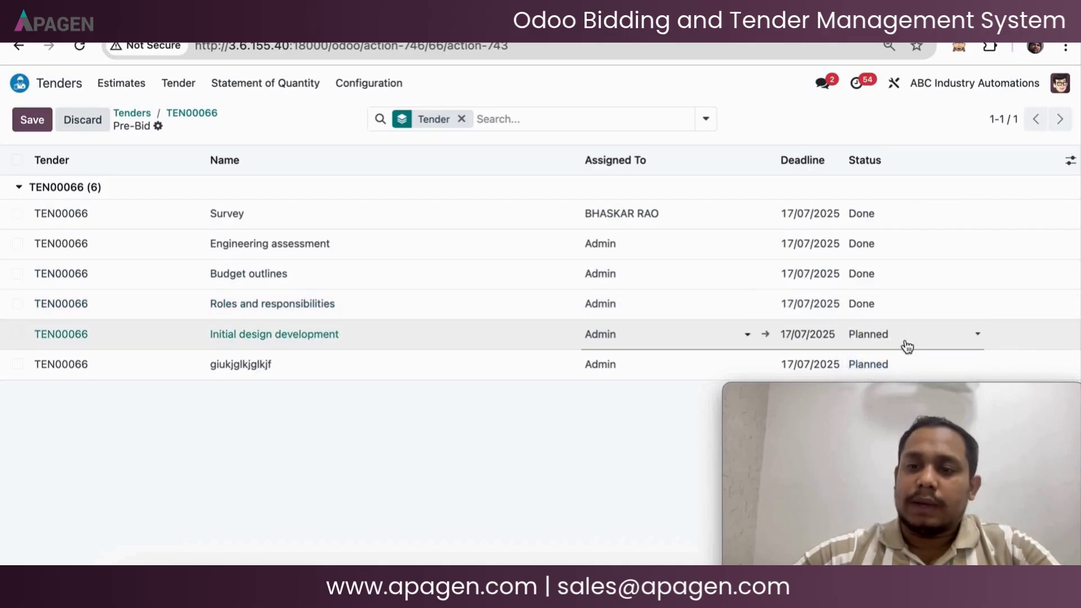
click(905, 341)
click(902, 391)
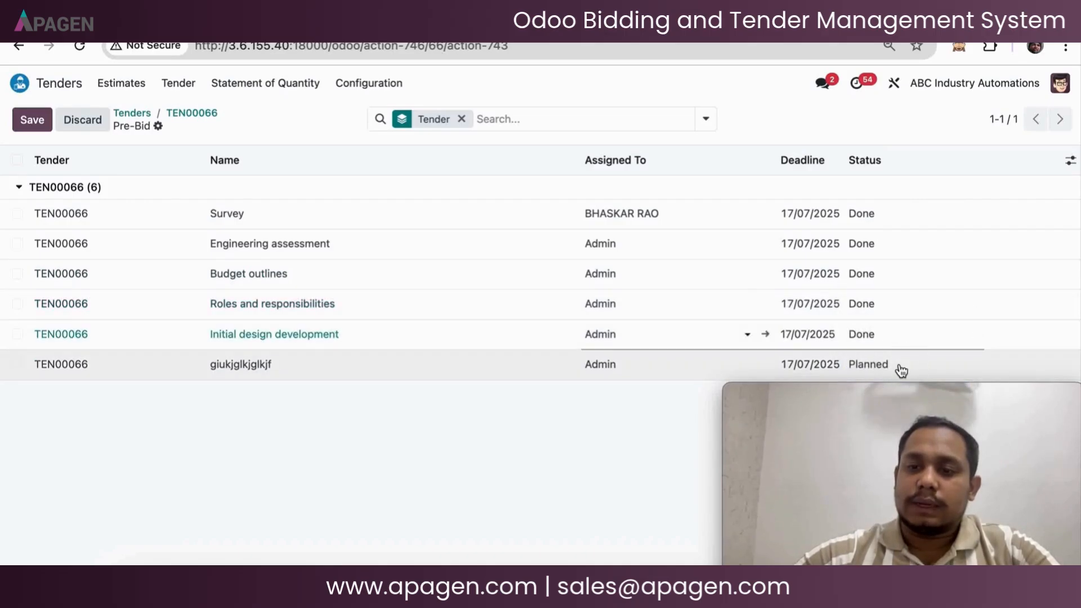
click(900, 369)
click(900, 365)
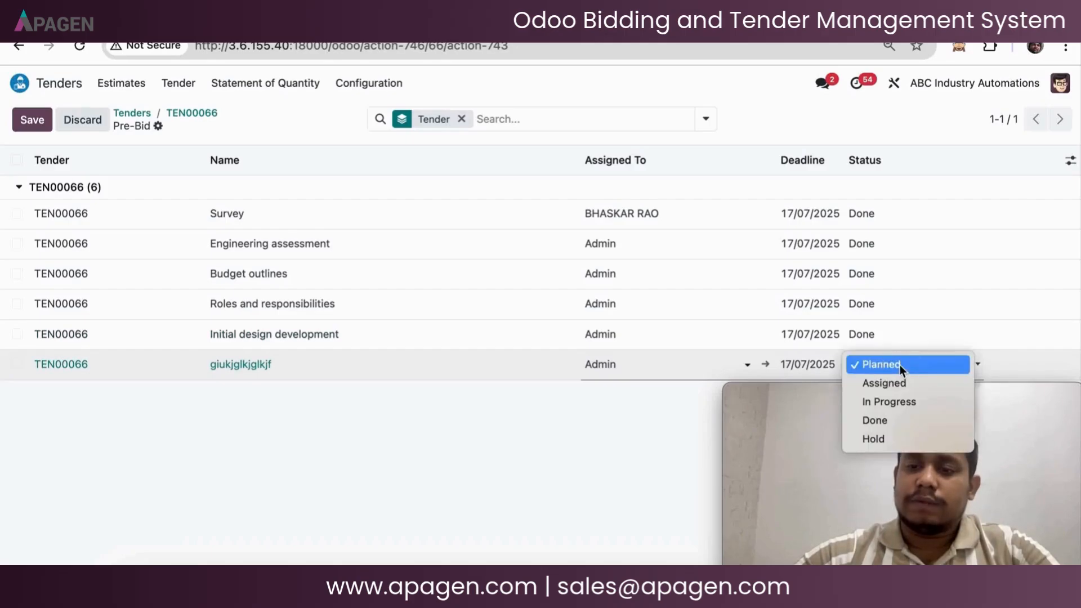
click(899, 417)
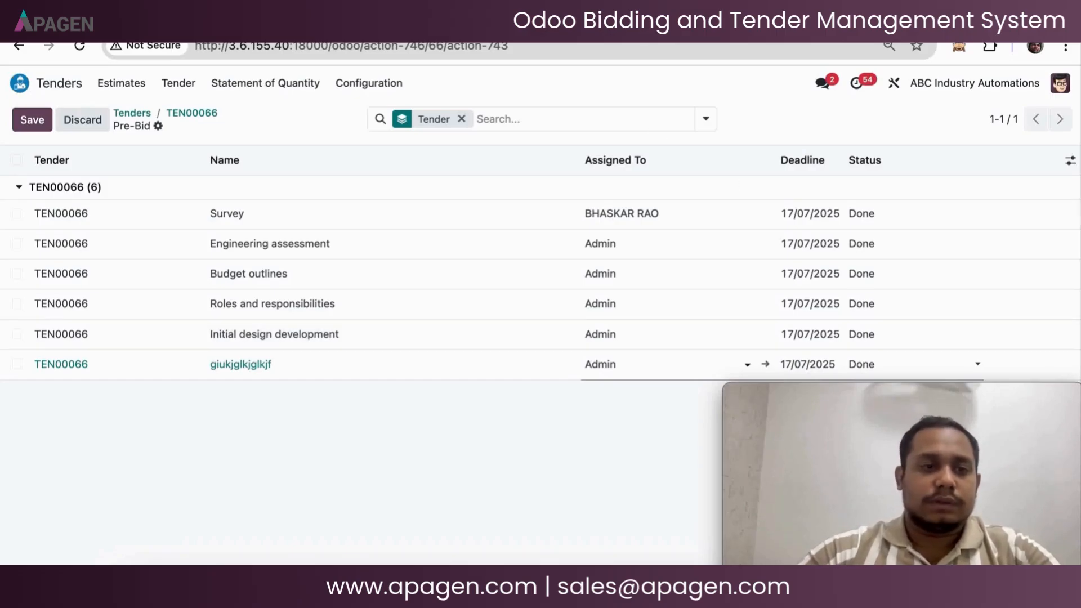
click(32, 119)
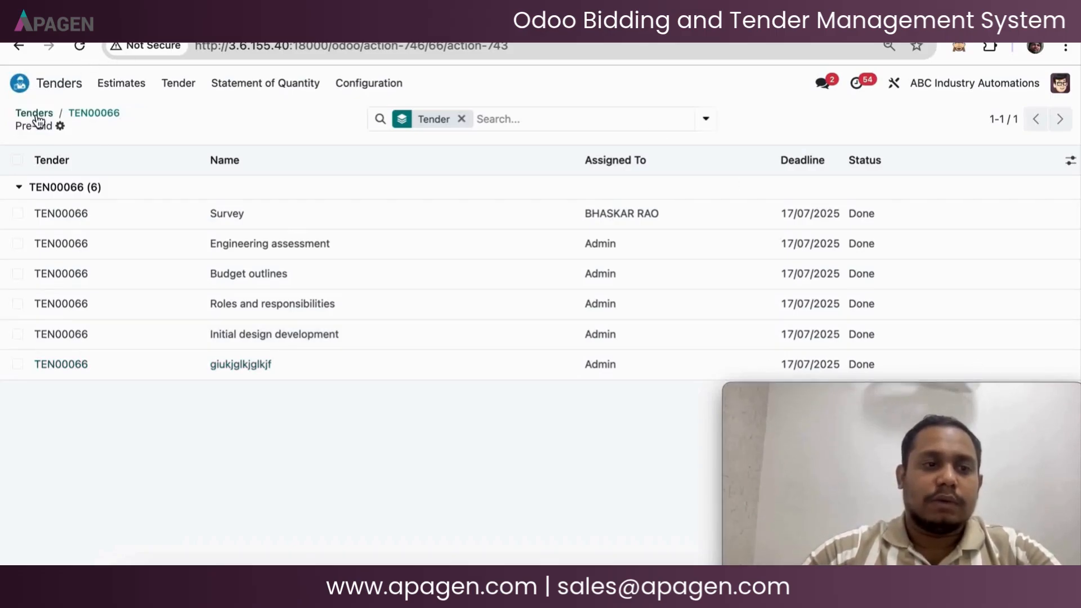
click(73, 114)
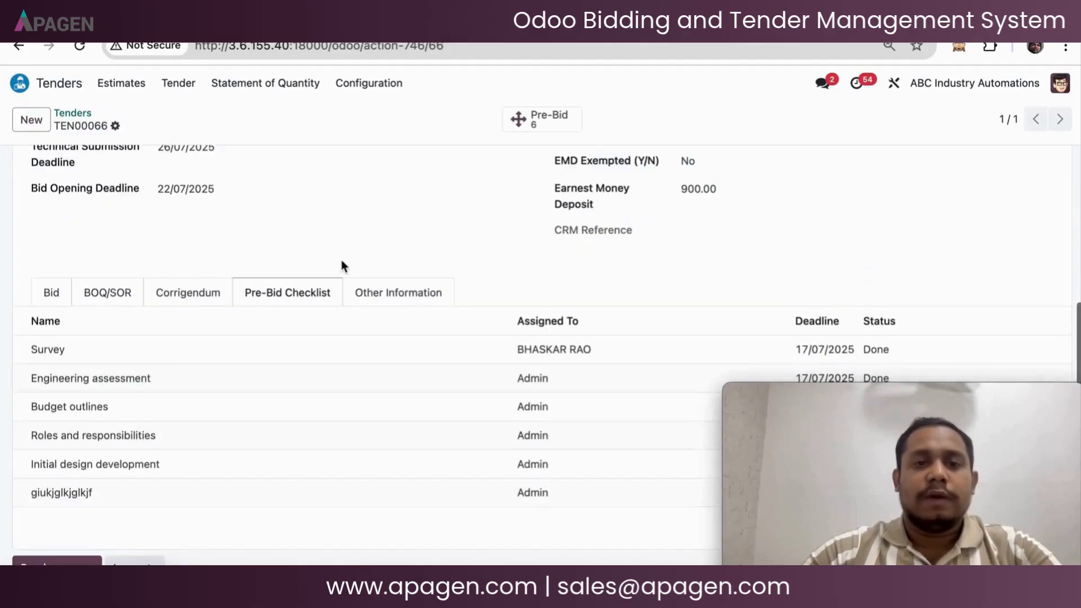
Advance the tender to the Commercial Submission stage and review its Bid Submission Checklist
scroll(350, 262, down, 10)
scroll(350, 270, up, 10)
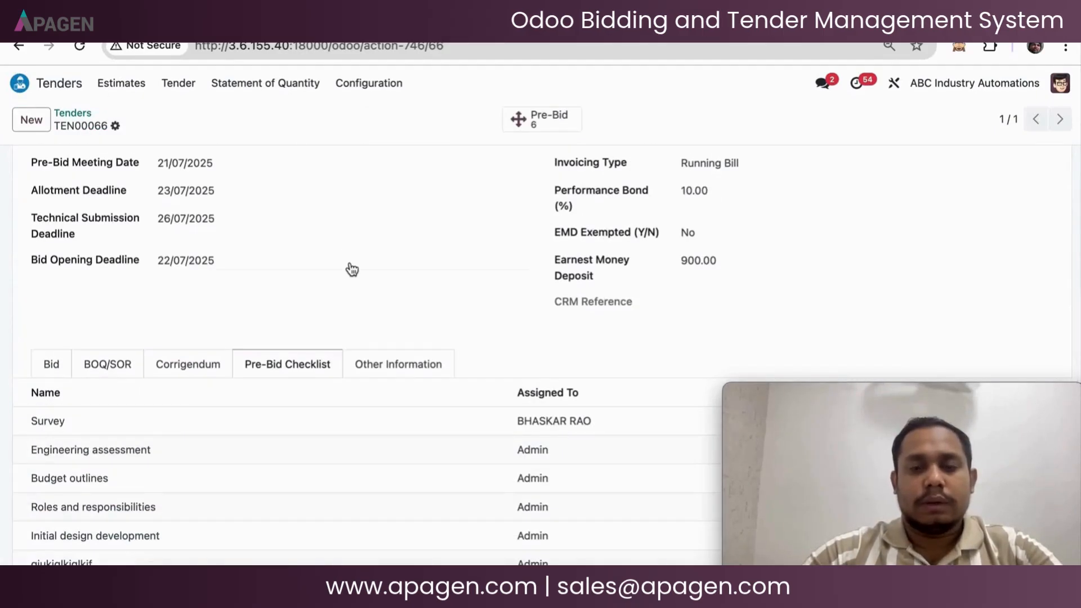
scroll(352, 269, down, 10)
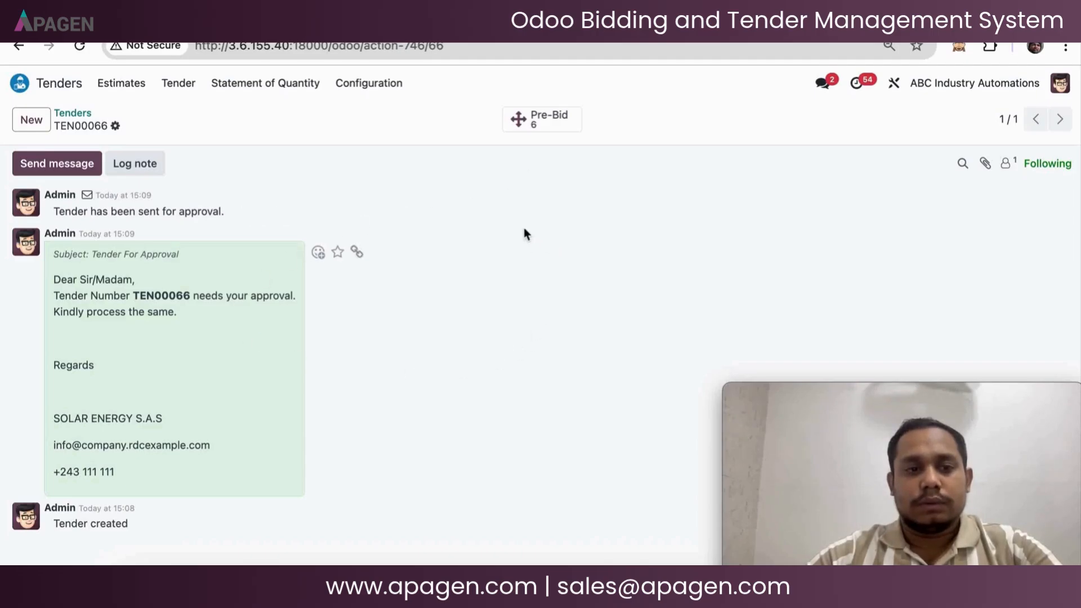
scroll(524, 229, up, 10)
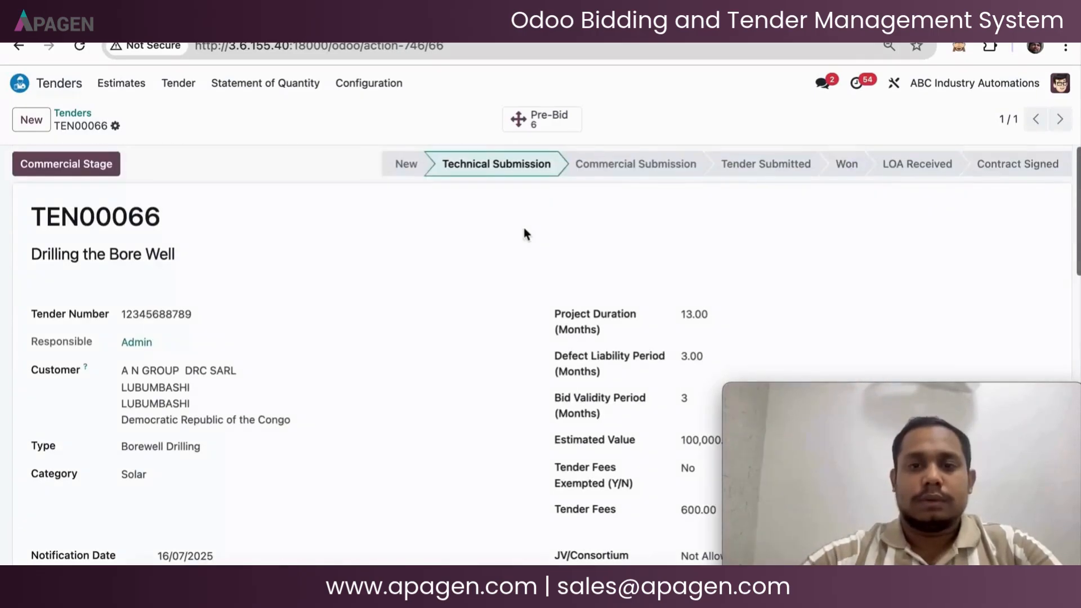
click(40, 163)
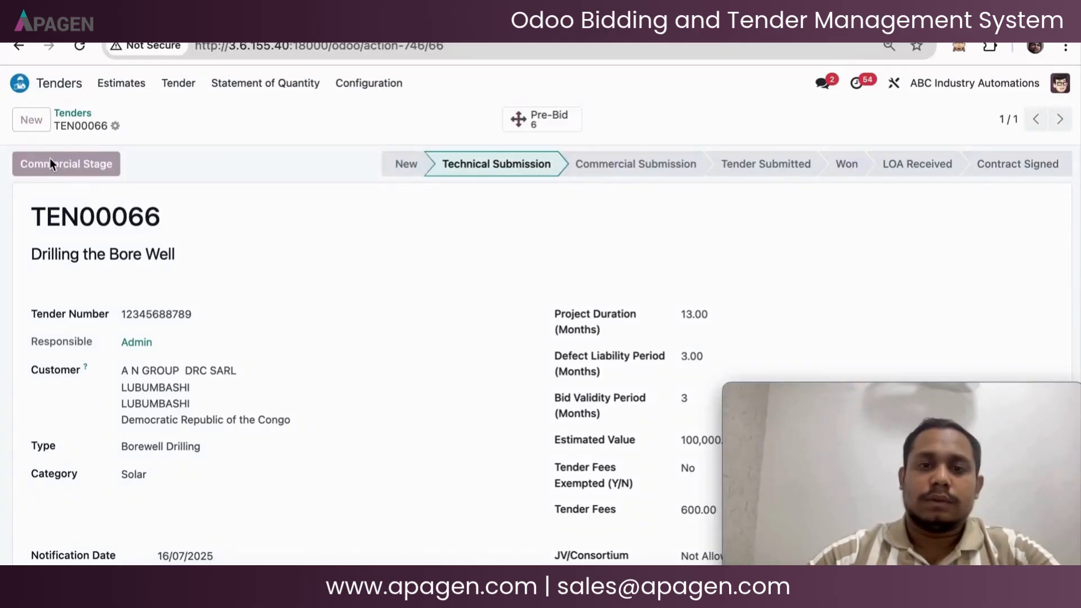
scroll(318, 236, down, 1)
scroll(318, 239, up, 1)
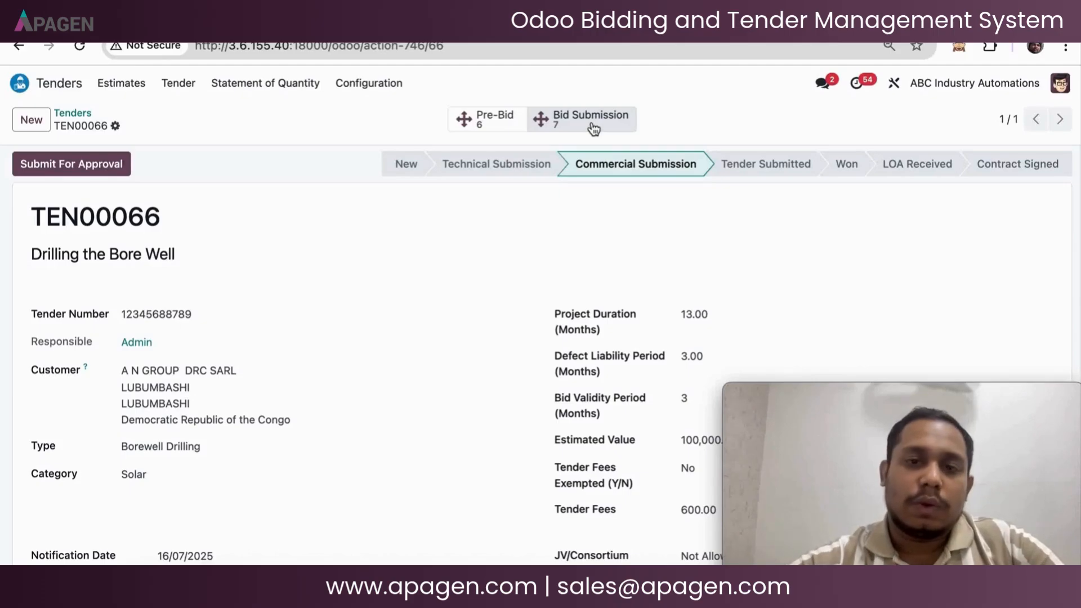
scroll(574, 254, down, 8)
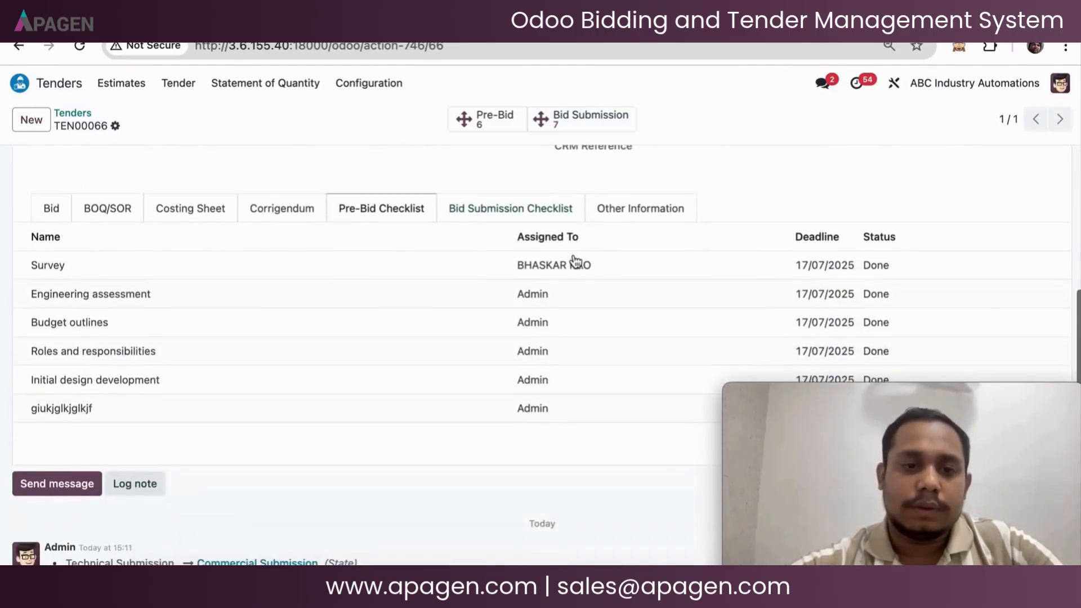
click(512, 214)
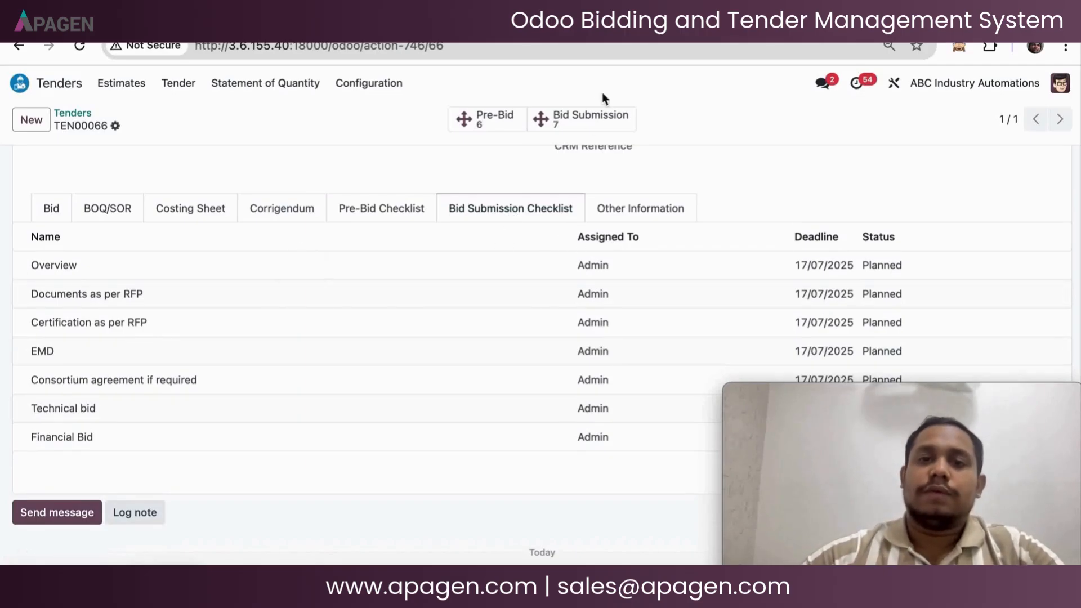
Open the tender's bid submission activities and set Overview and Documents as per RFP to Done
click(585, 116)
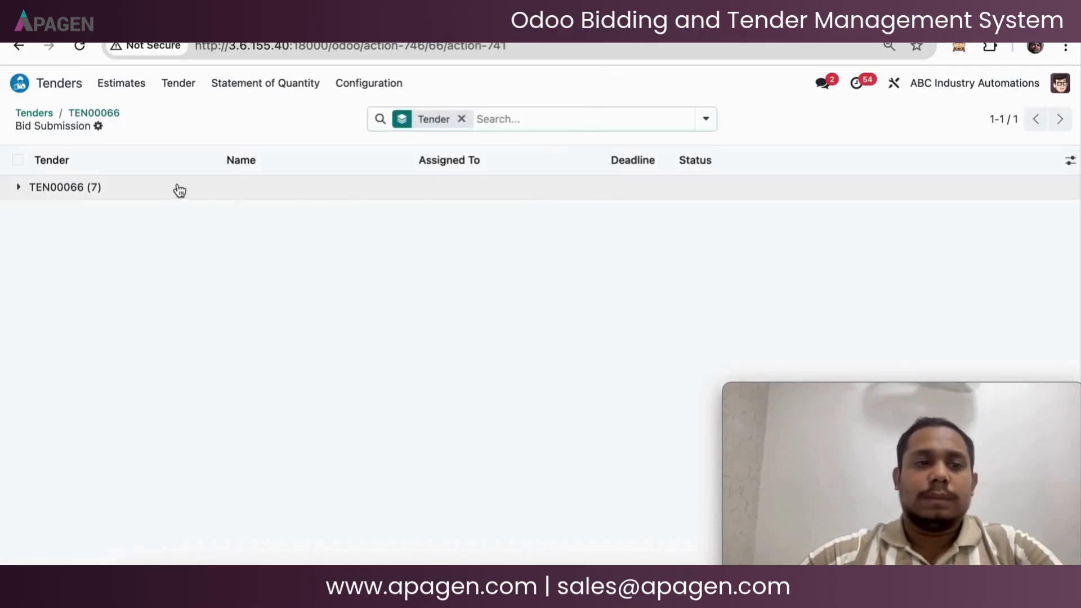
click(93, 189)
click(20, 194)
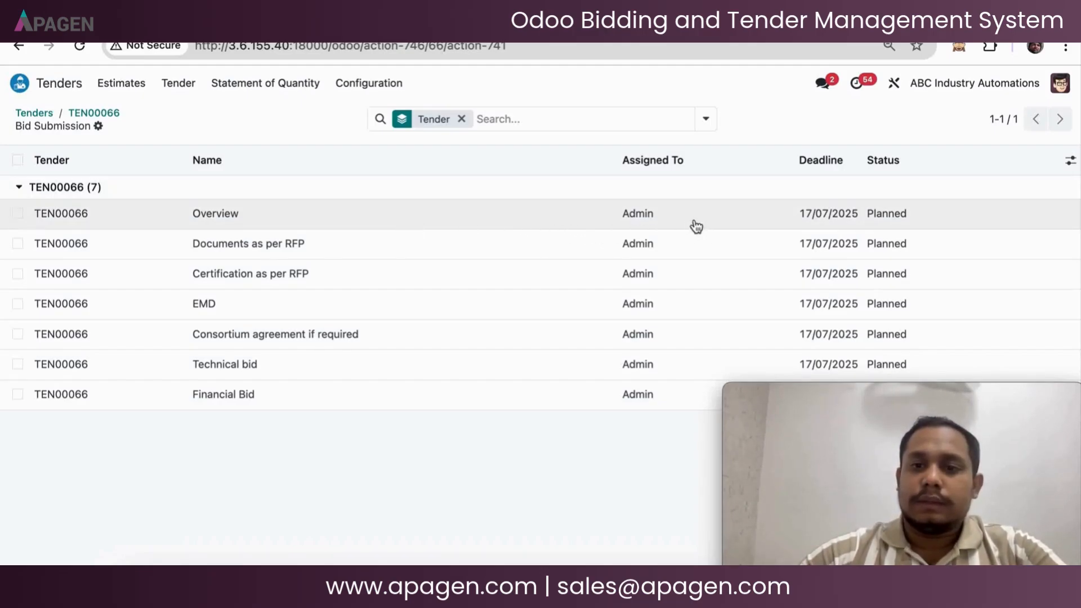
click(678, 213)
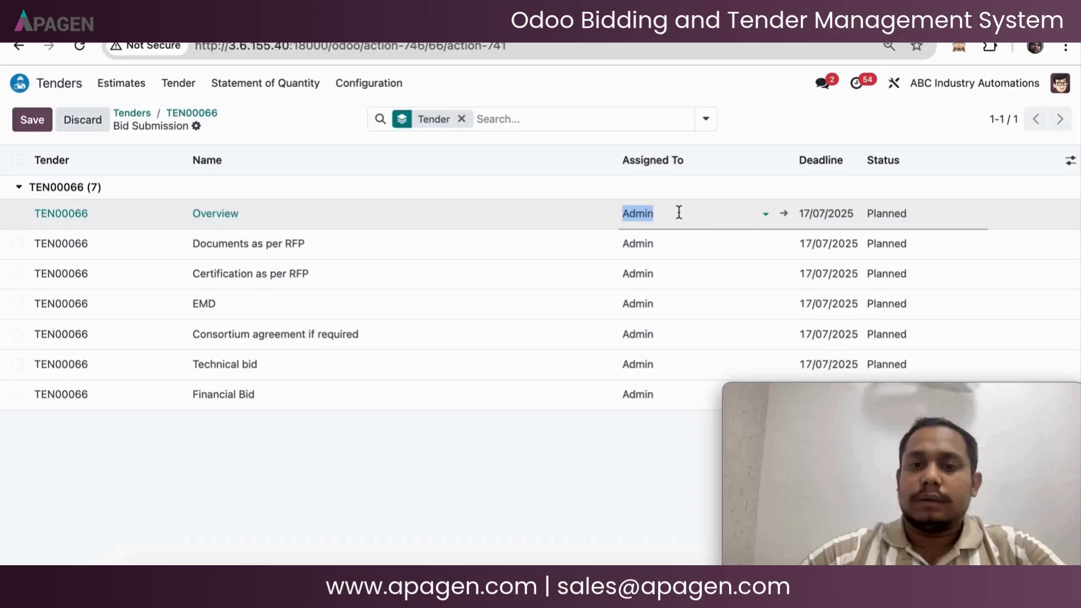
click(927, 218)
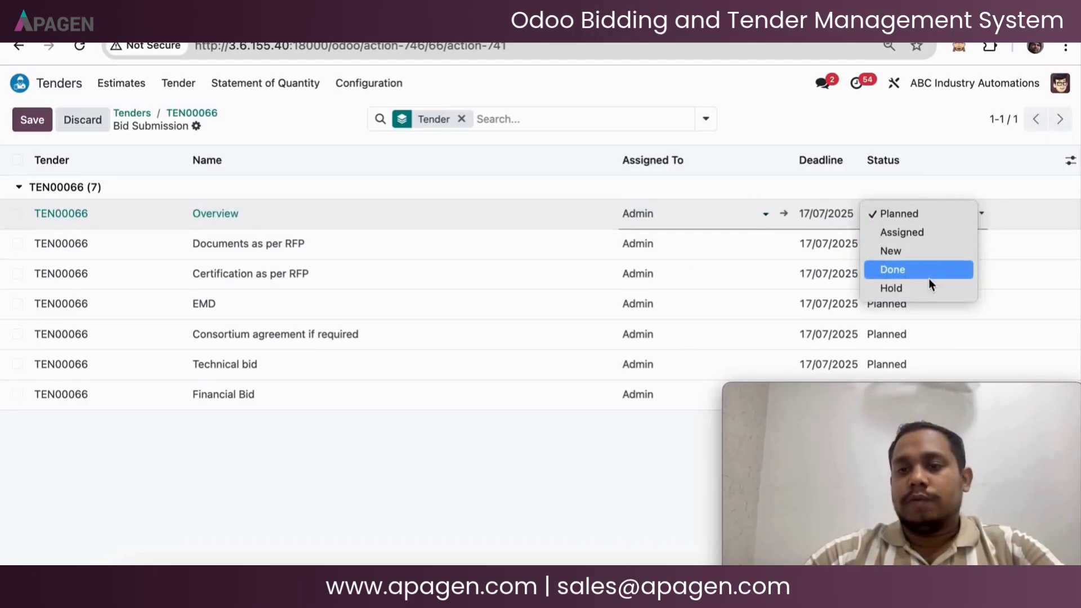
click(903, 269)
click(908, 248)
click(911, 250)
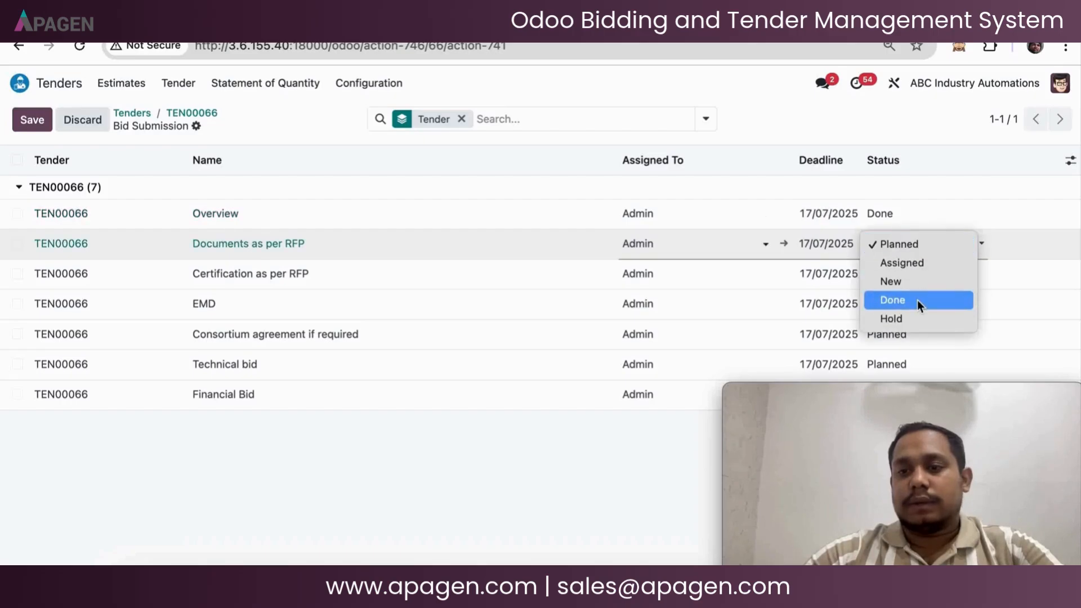
click(916, 299)
Set the status of the Certification as per RFP and EMD activities to Done
click(909, 284)
click(910, 277)
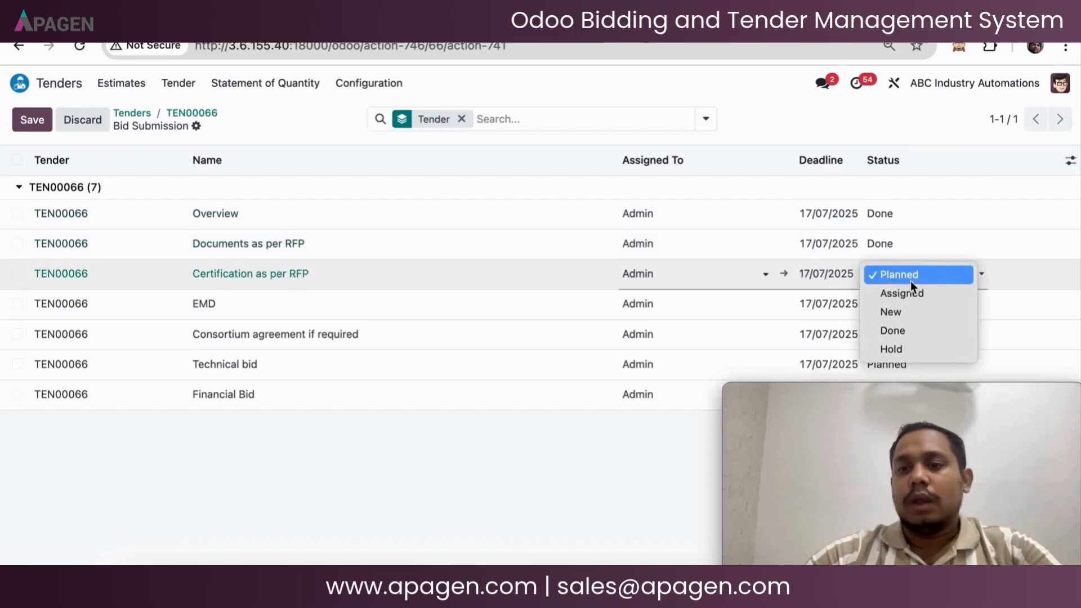
click(905, 330)
click(905, 315)
click(905, 313)
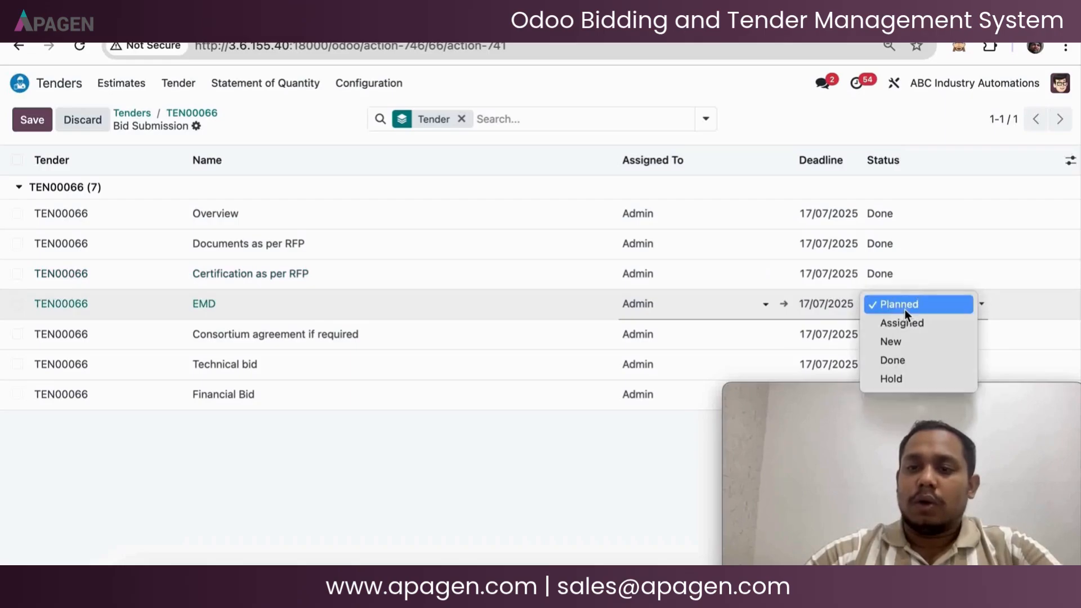
click(912, 363)
Set the status of the Consortium agreement if required and Technical bid activities to Done
click(909, 335)
click(908, 336)
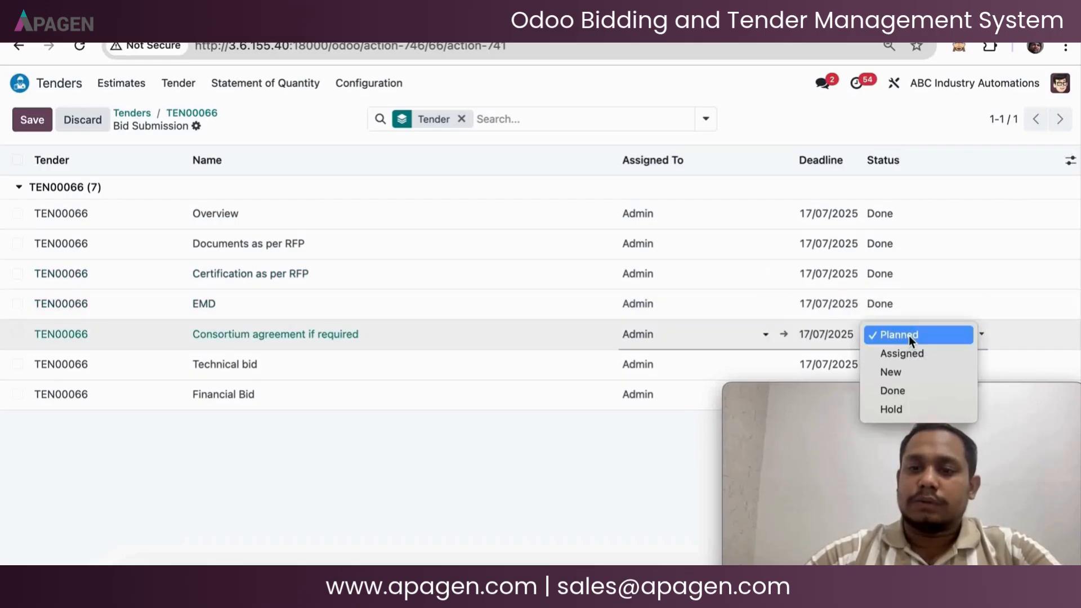
click(906, 388)
click(907, 364)
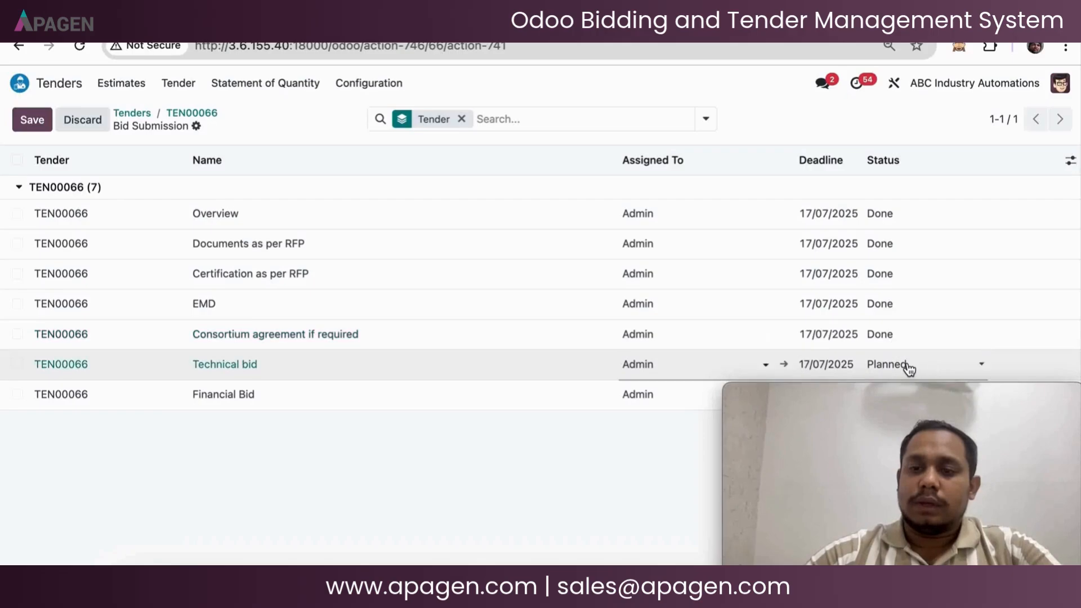
click(908, 363)
click(910, 418)
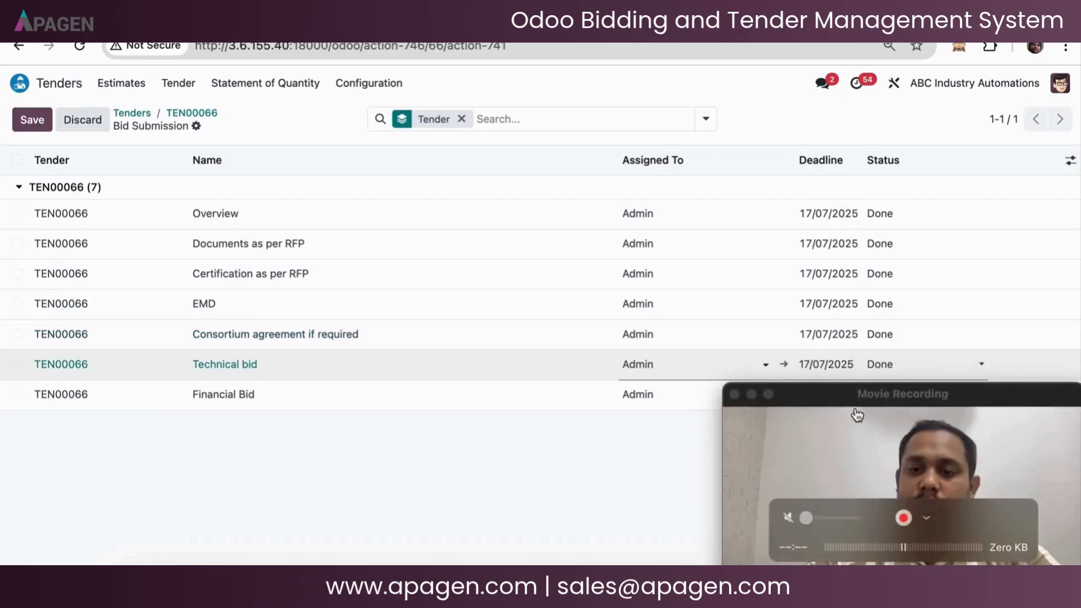
Mark the Financial Bid activity as Done, save the bid submission activities and return to tender TEN00066
drag(849, 397, 495, 401)
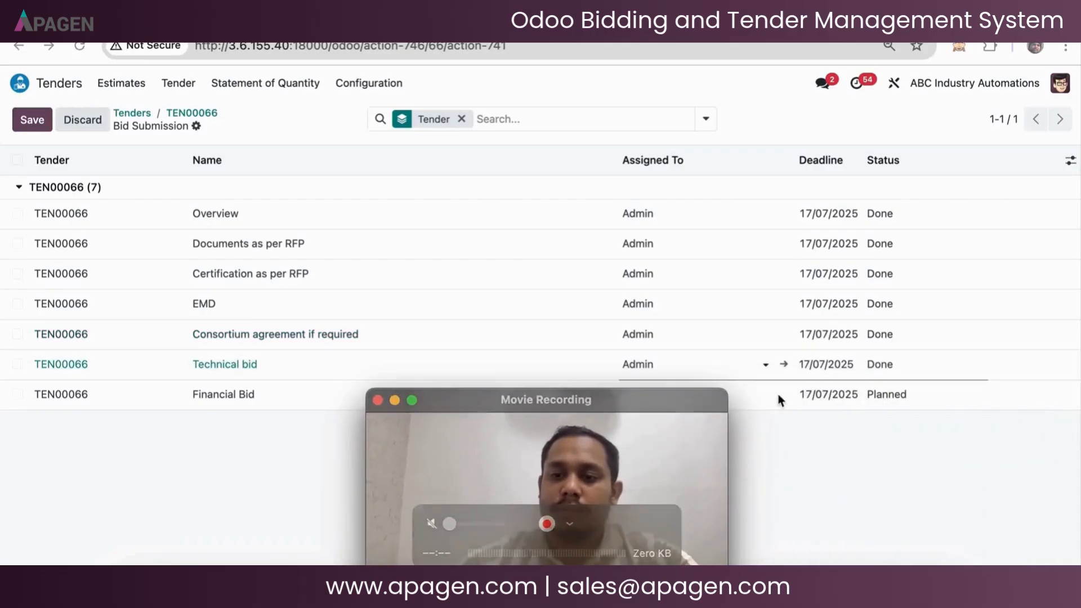
click(886, 401)
click(885, 401)
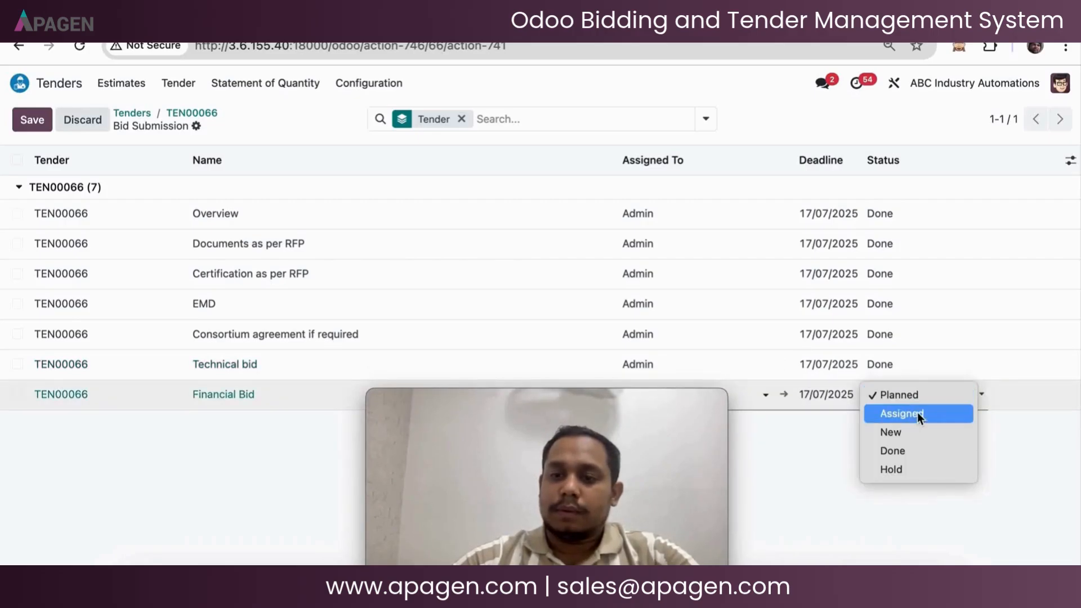
click(911, 451)
drag(673, 403, 1033, 412)
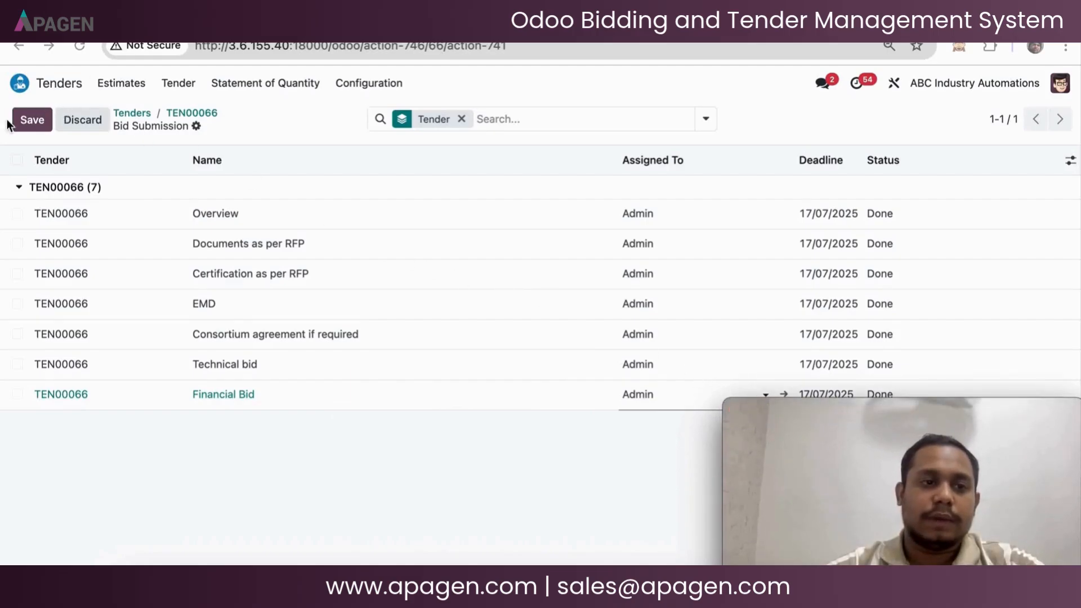
click(45, 129)
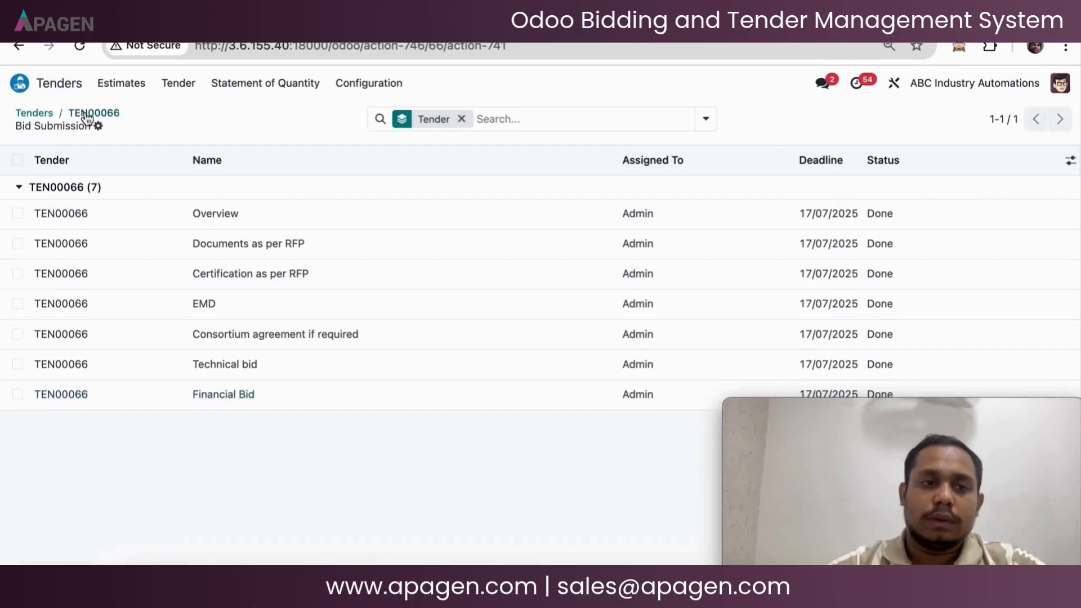
click(90, 116)
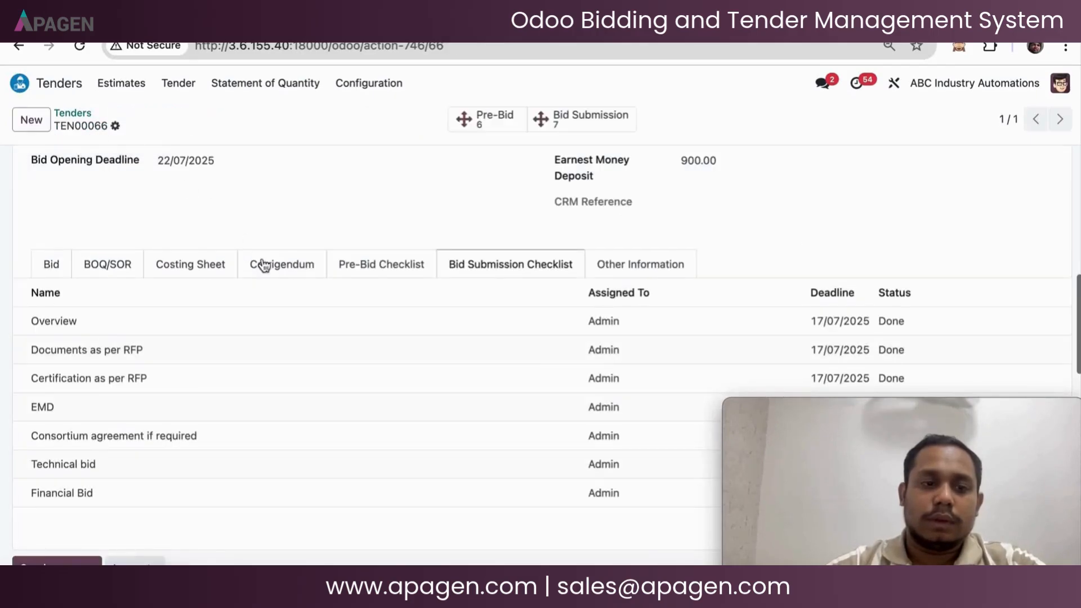
Add a line to the tender's costing sheet with Machinery as the cost head
click(203, 272)
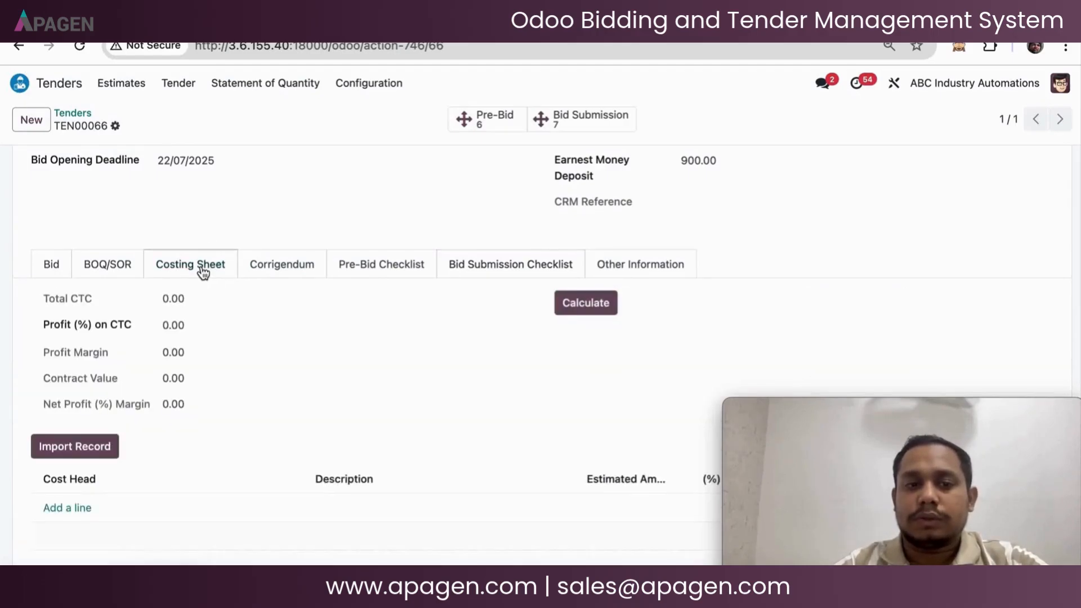
scroll(188, 360, up, 1)
scroll(188, 363, down, 4)
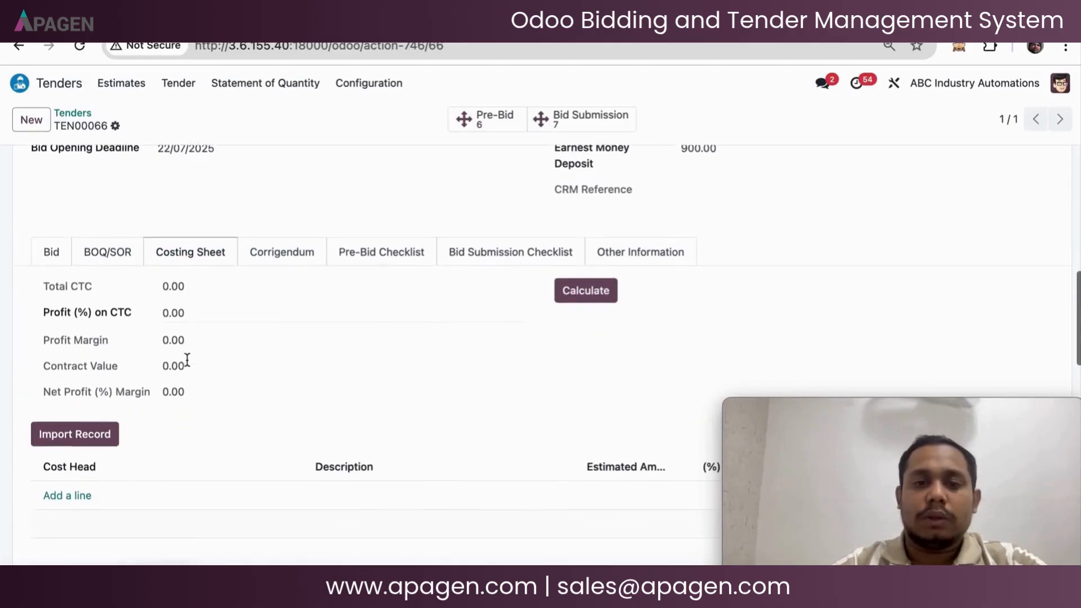
scroll(187, 361, down, 1)
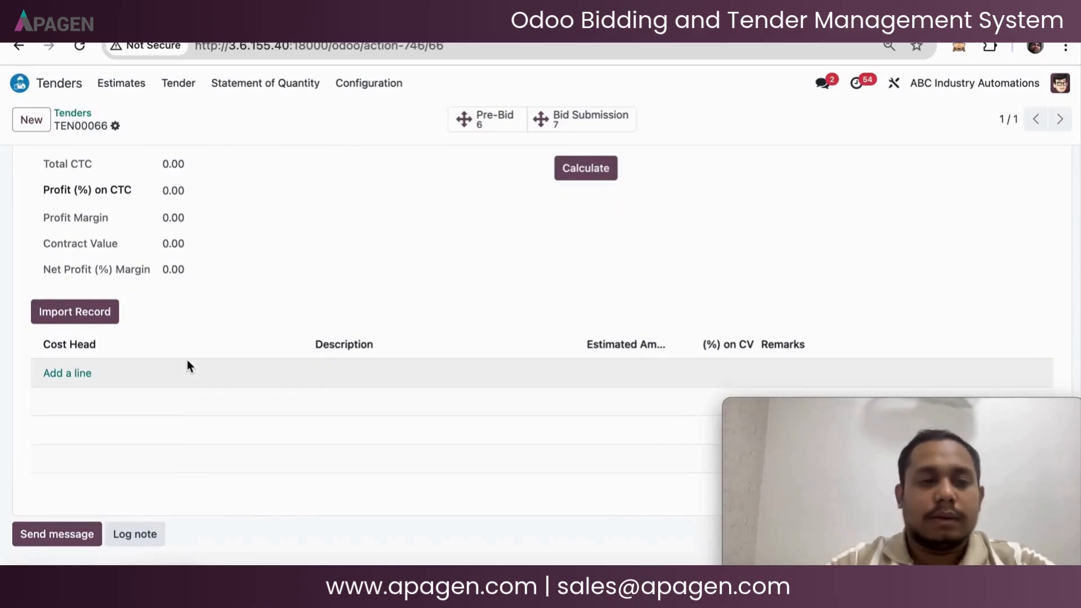
click(84, 372)
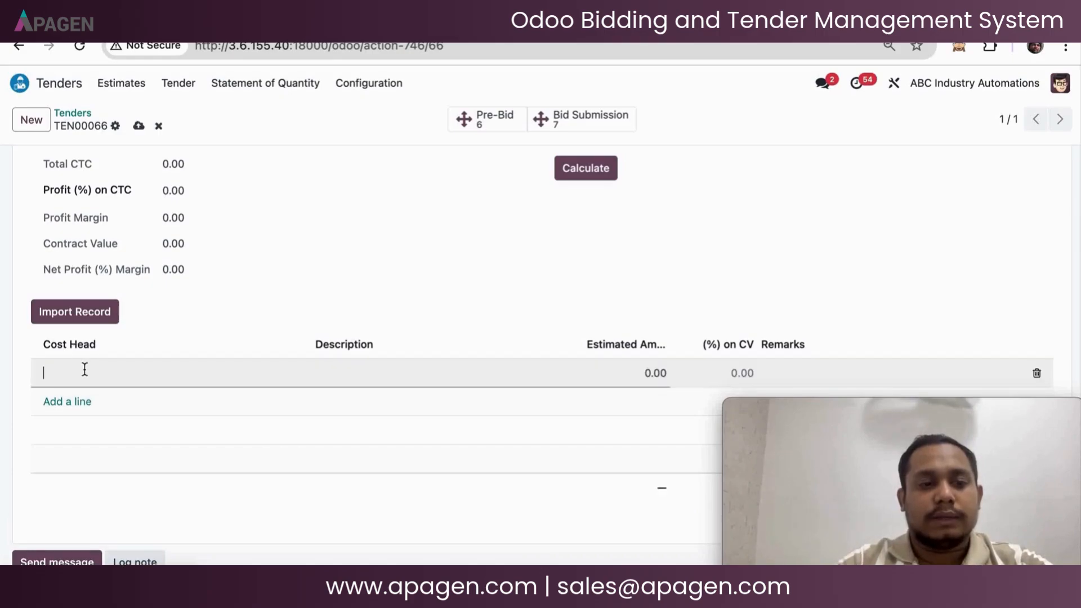
click(88, 368)
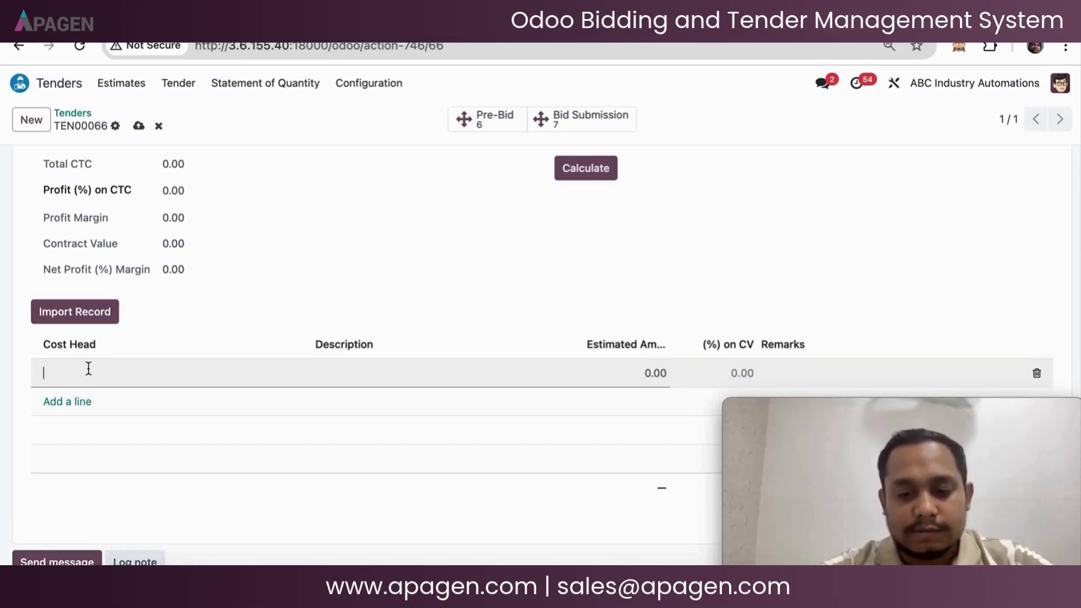
text(mach)
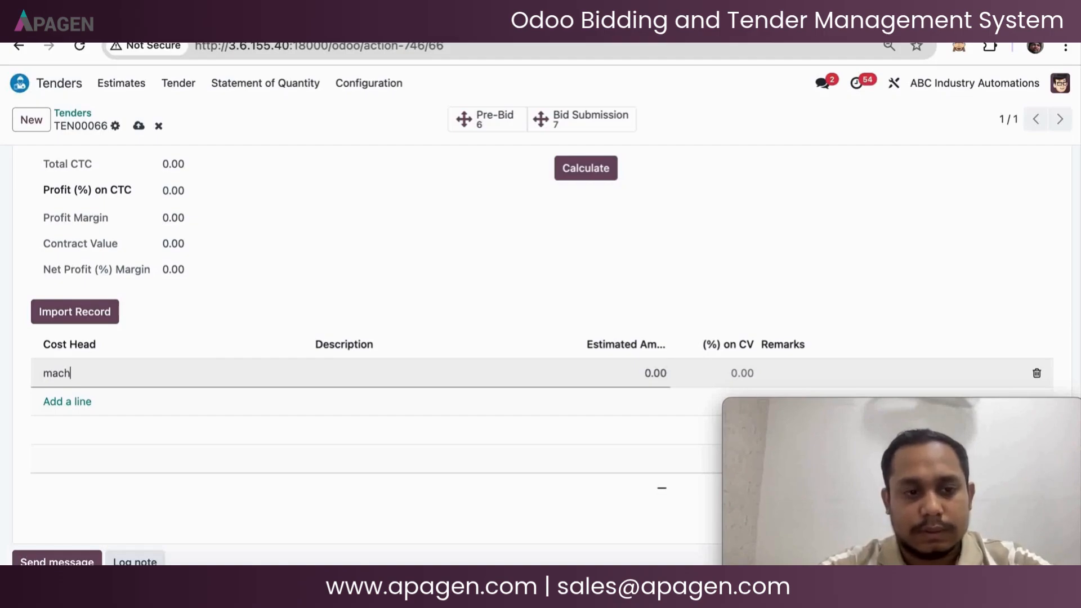
text(Ma)
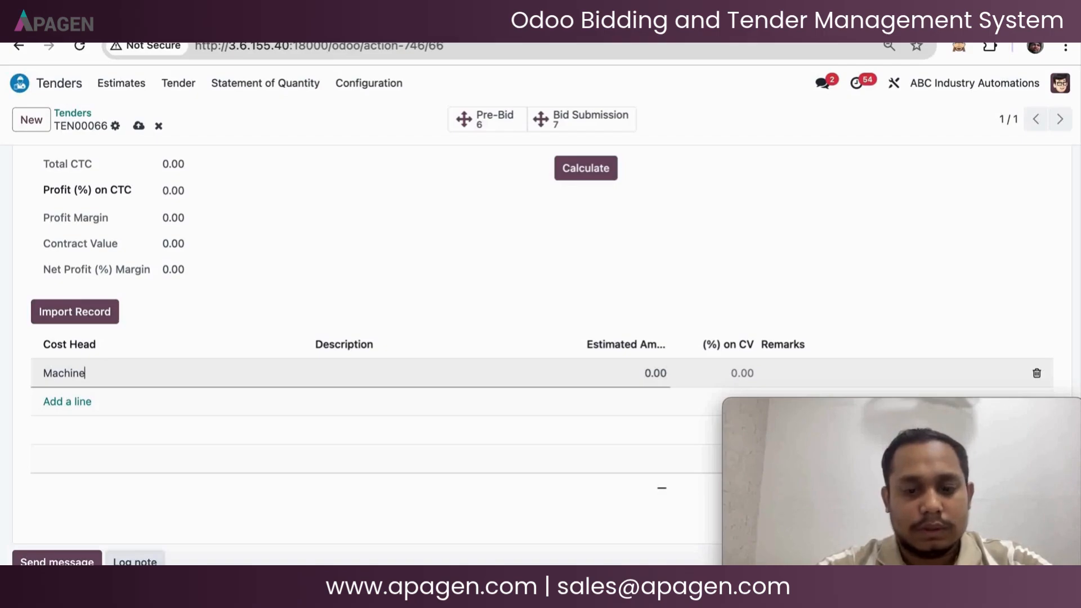
text(chinery)
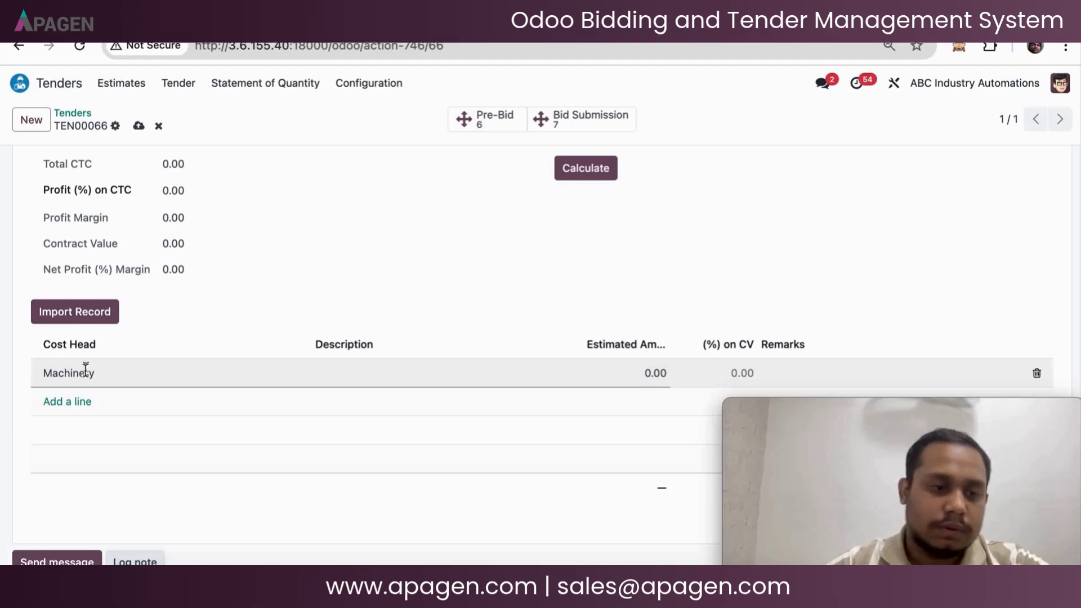
Enter Machinery Cost as the description of the Machinery cost line
click(69, 403)
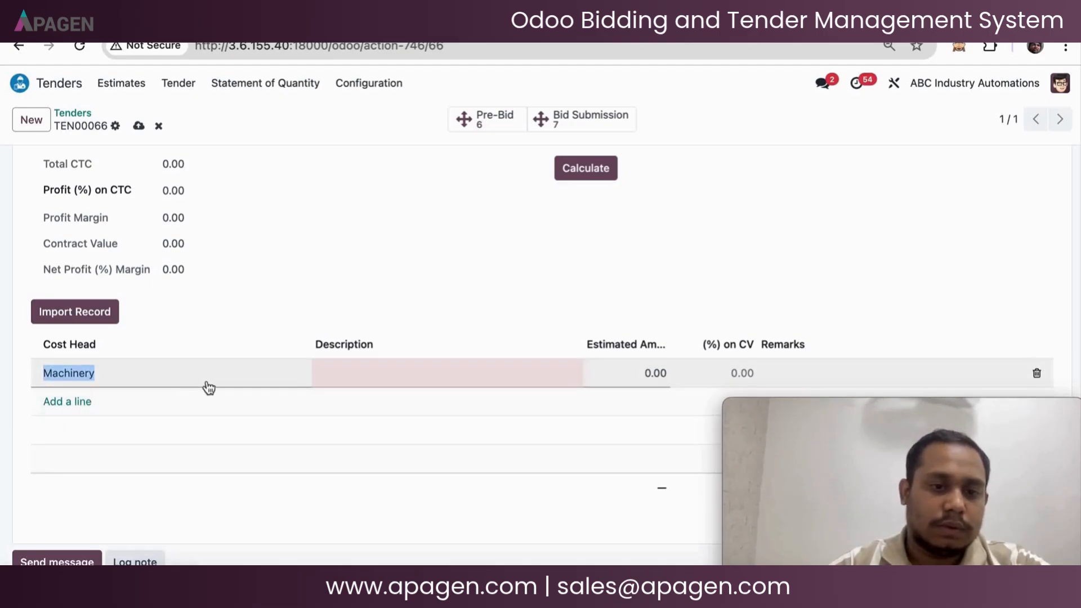
click(374, 376)
text(Ma)
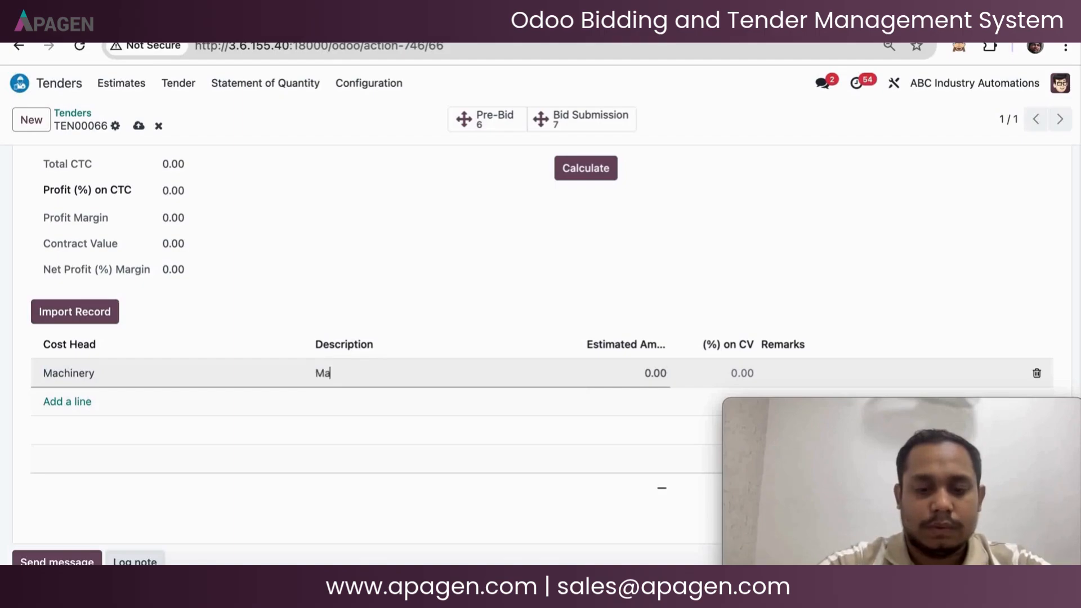
text(chinery)
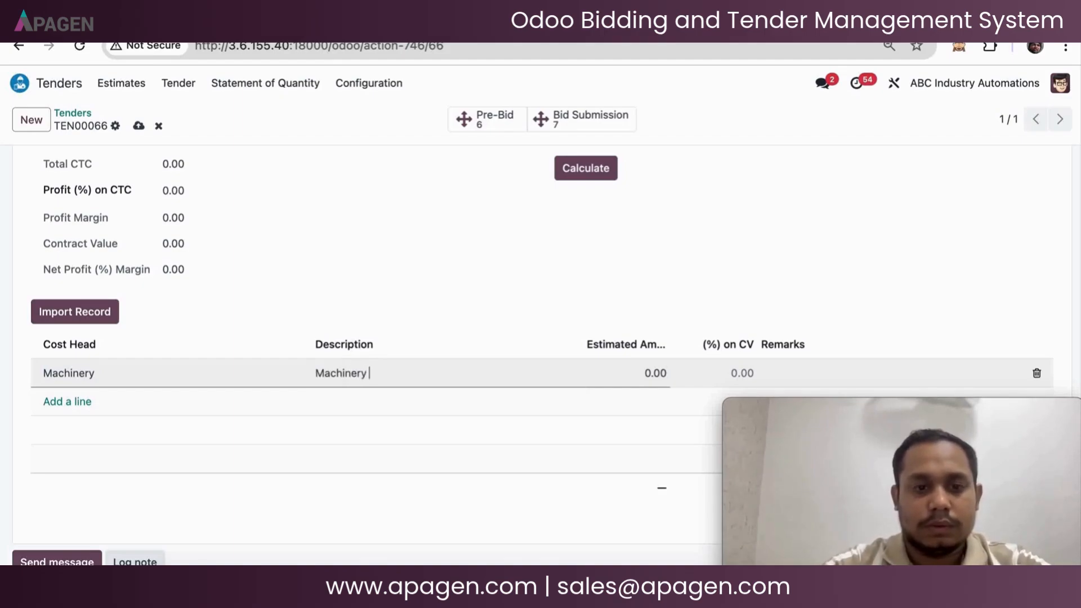
text( Cost)
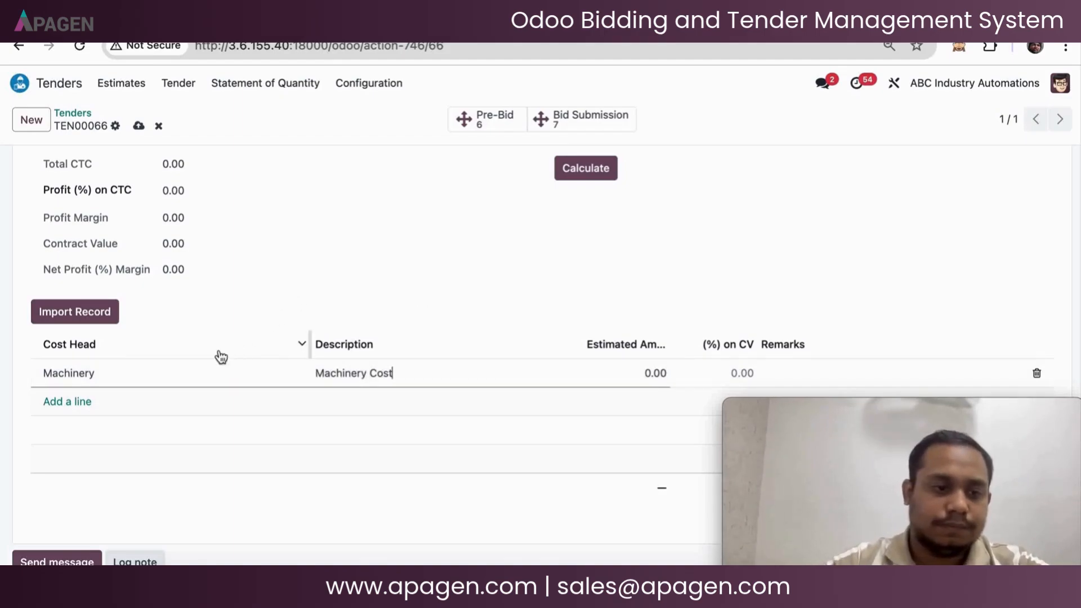
Add a second cost line with Tools as cost head and description, then view and dismiss the costing sheet import dialog
click(73, 401)
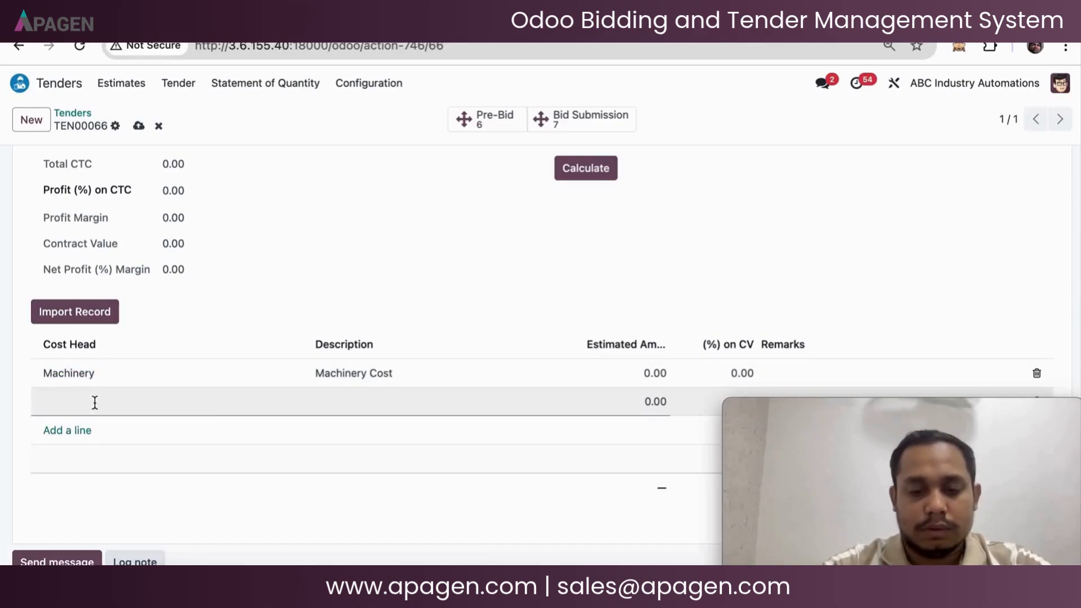
text(Tools)
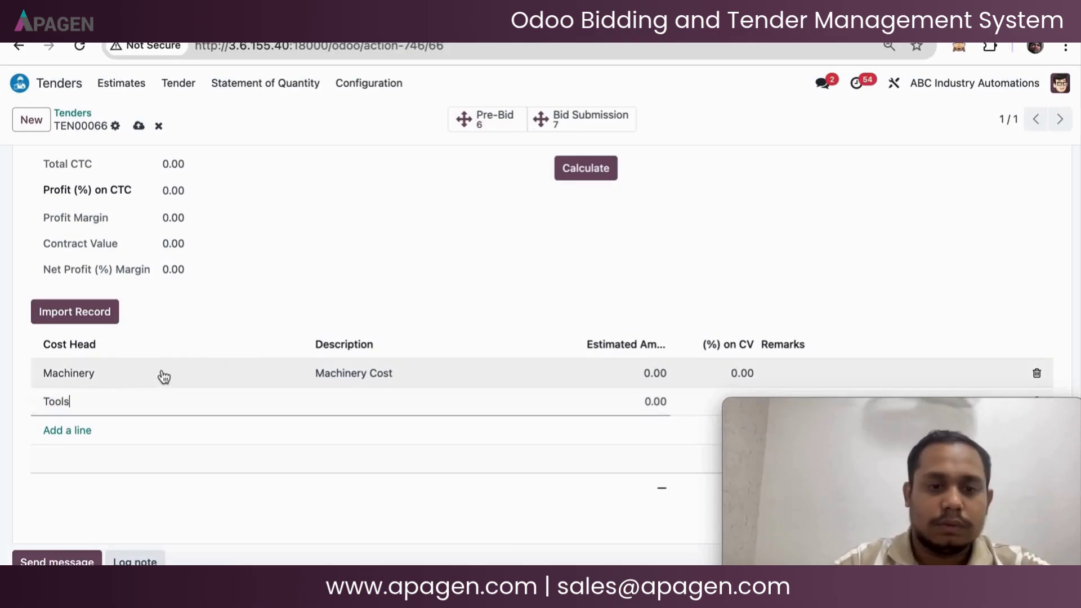
text(to)
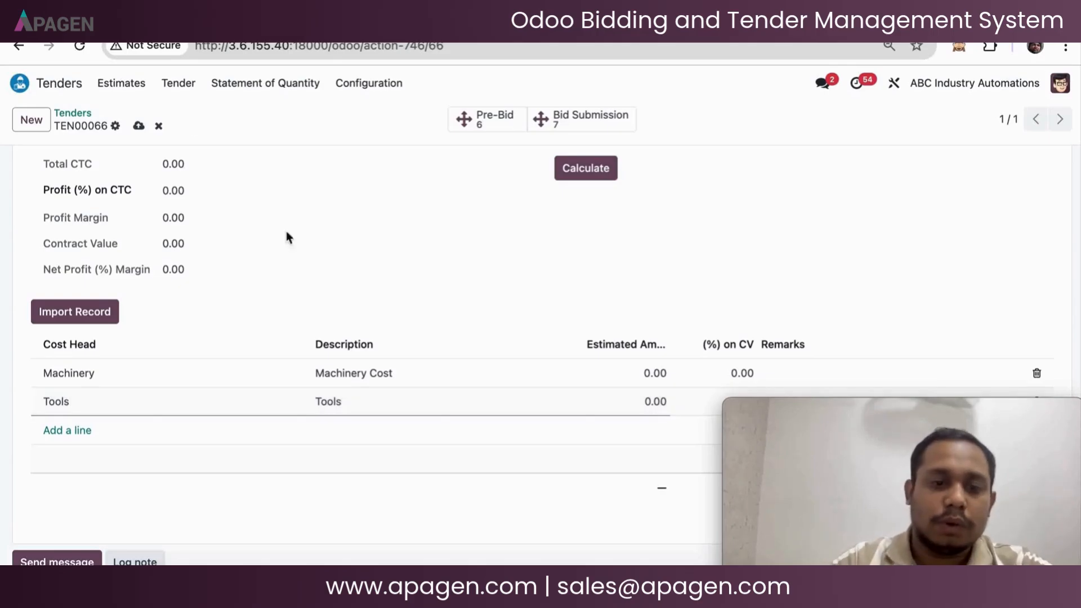
click(75, 314)
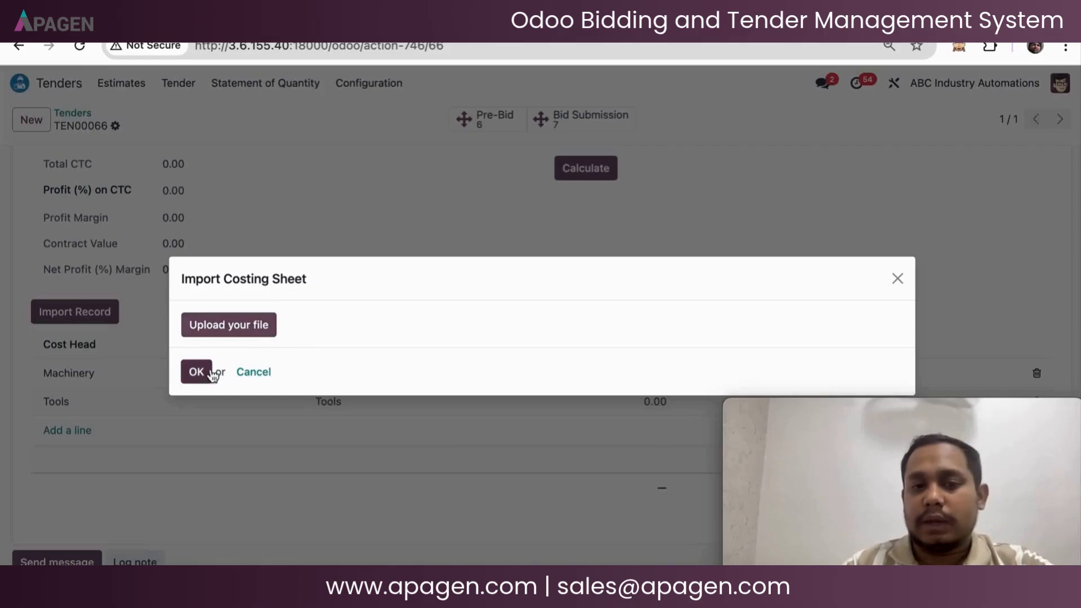
click(897, 278)
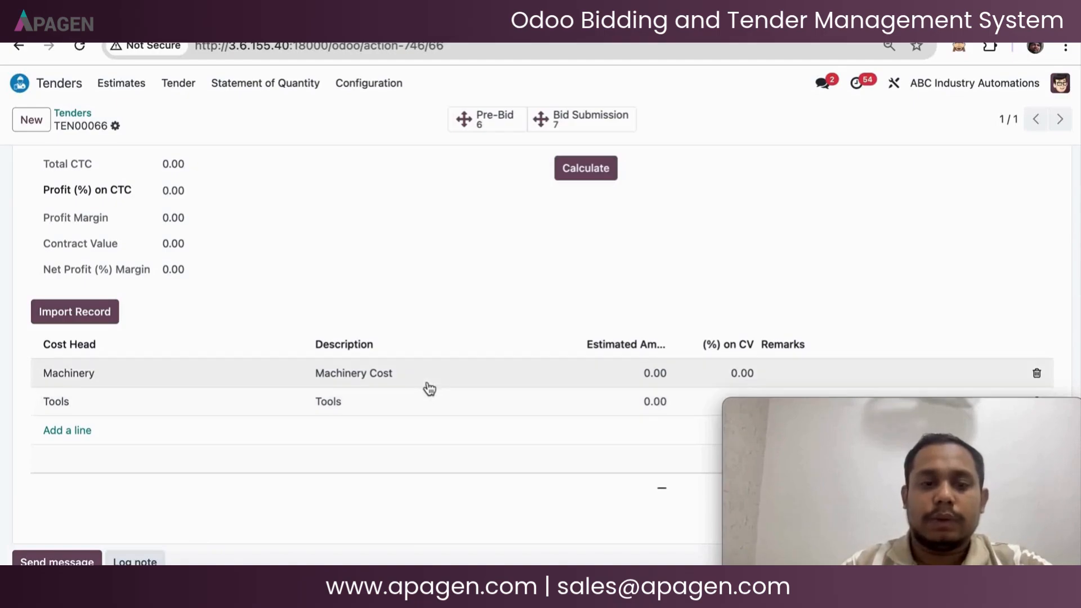
Set the estimated amount to 10000 for the Machinery line and 5000 for the Tools line
click(662, 384)
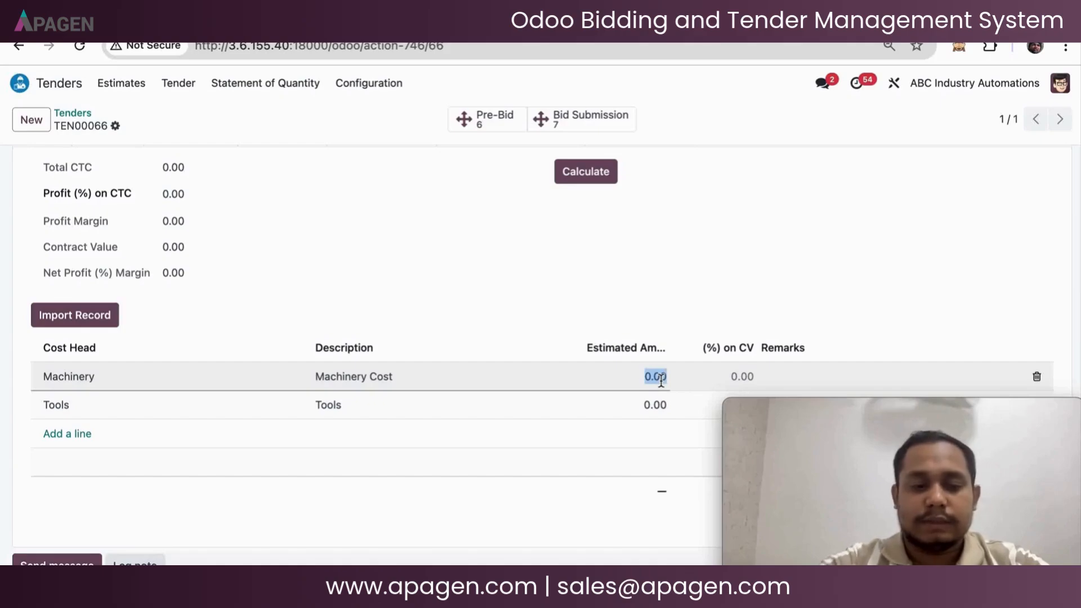
text(1000)
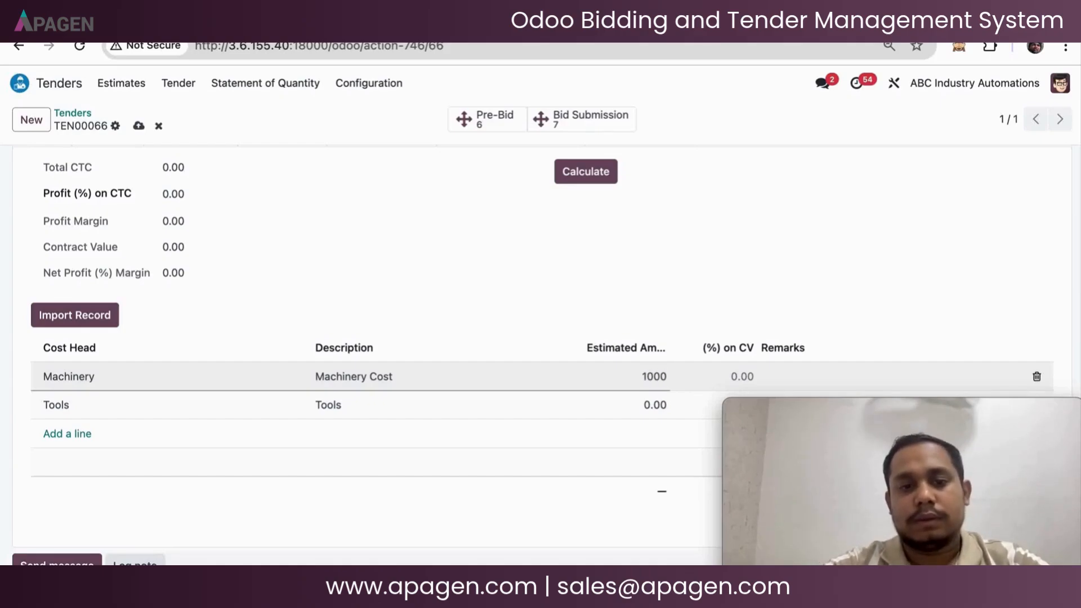
text(00)
key(BackSpace)
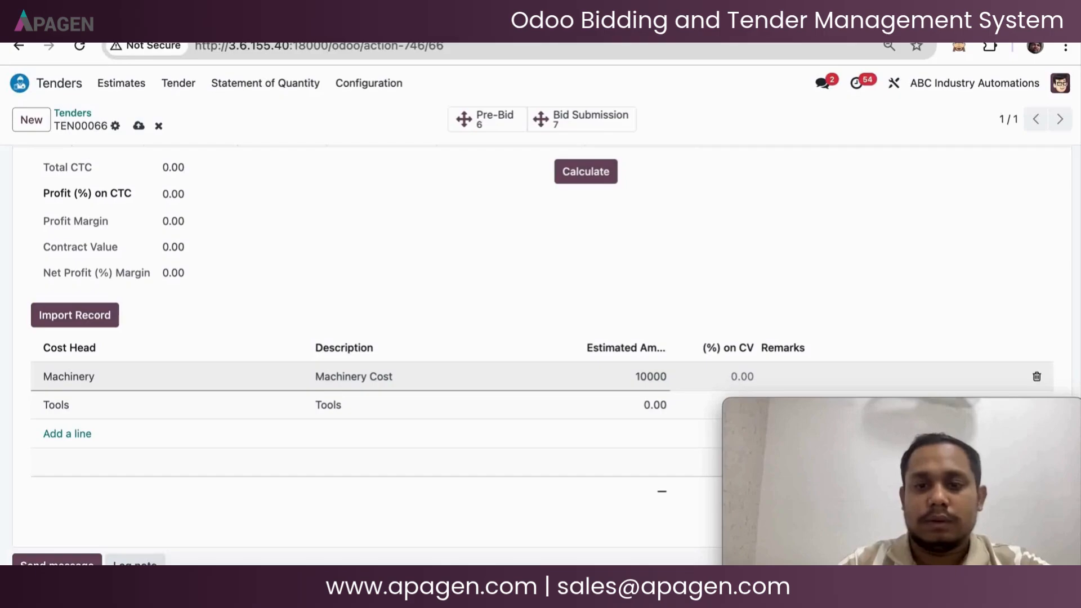
click(649, 411)
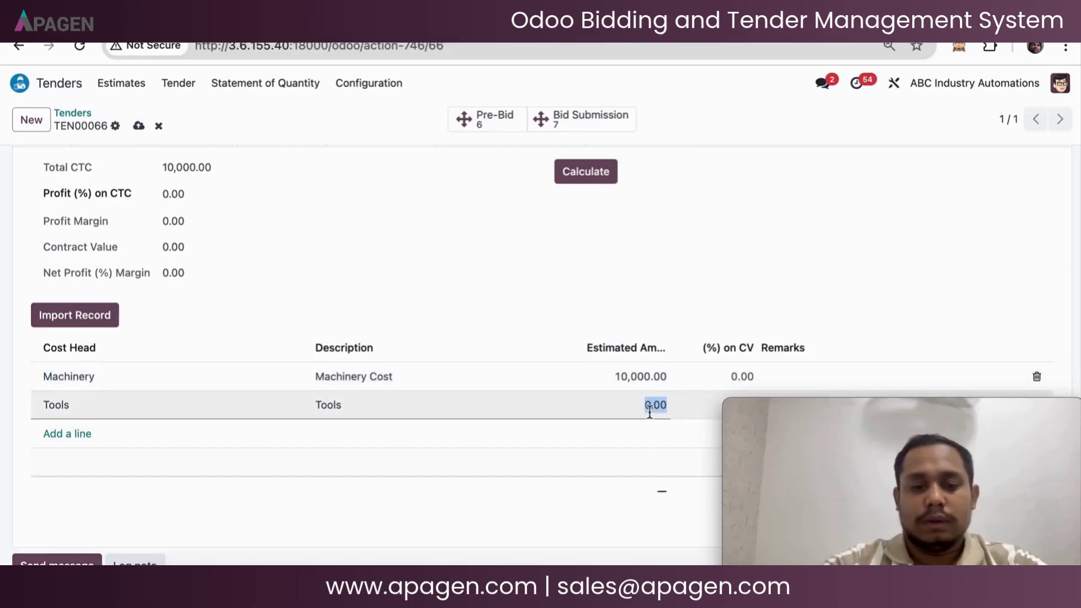
text(5,00)
text(0)
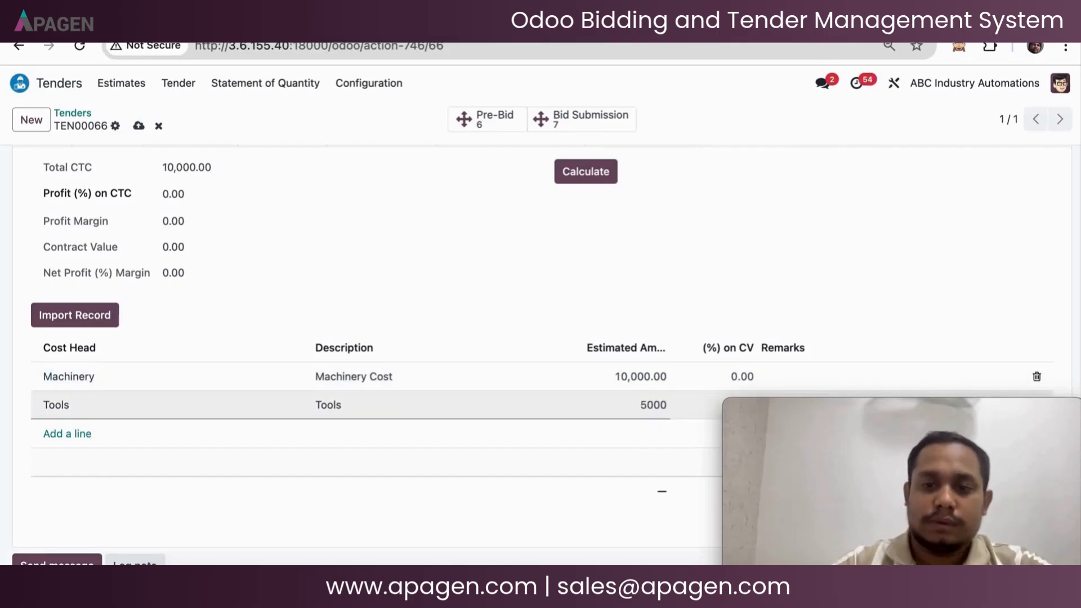
click(727, 277)
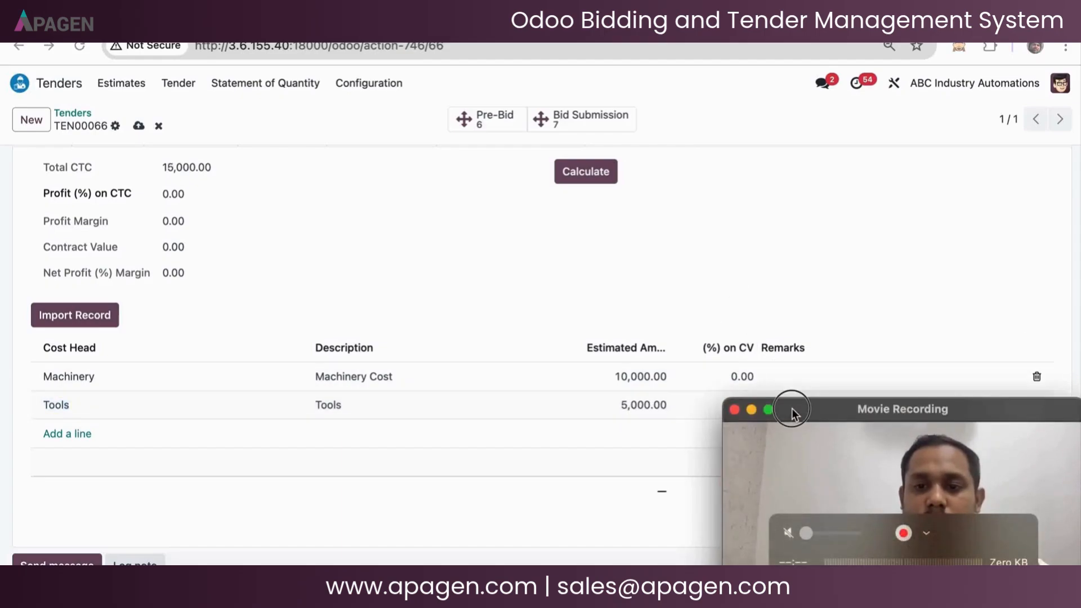
Uncover the remarks column and enter the remark "Need for drilling" on the Machinery line
drag(791, 409, 221, 377)
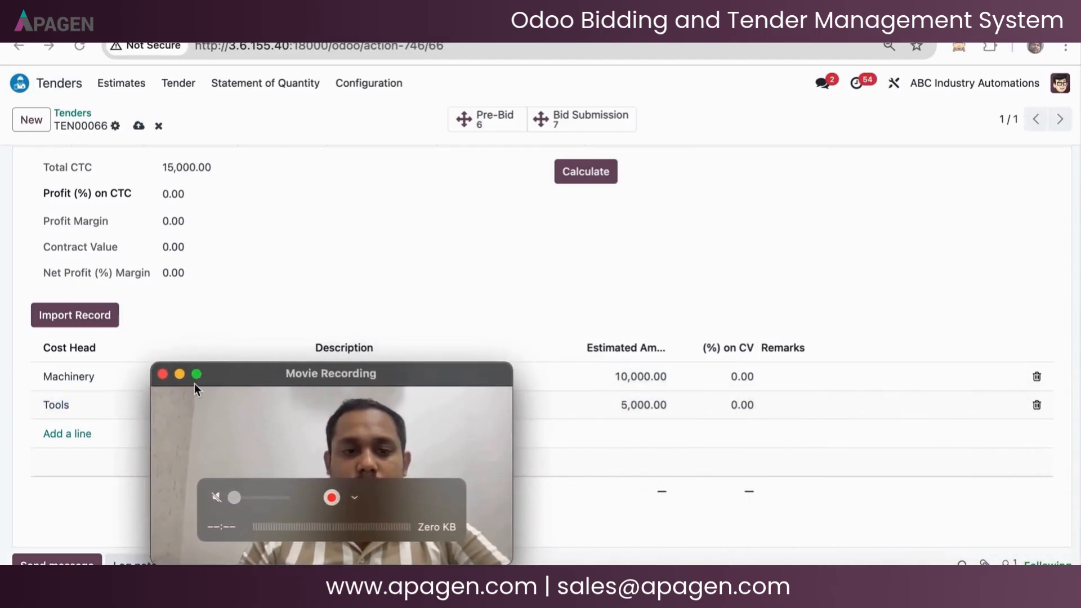
click(744, 377)
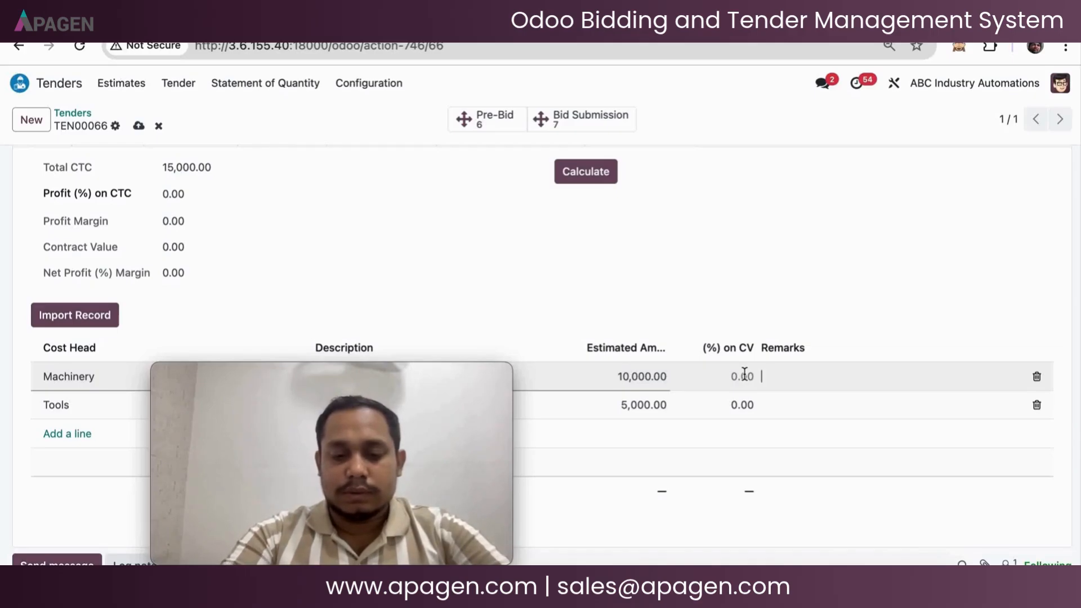
key(Tab)
text(nee)
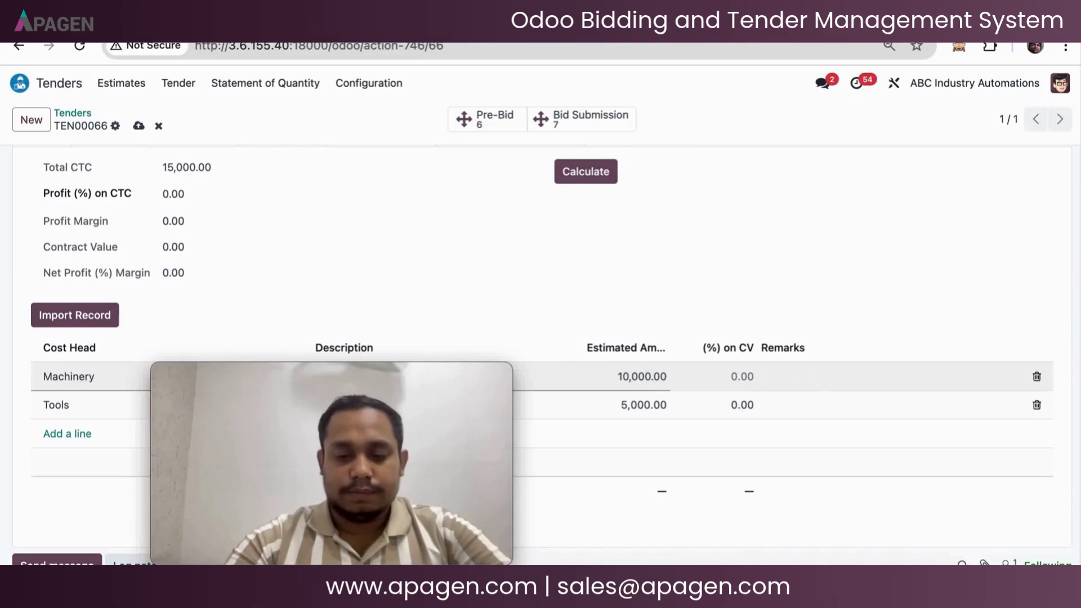
text(Need for drilling)
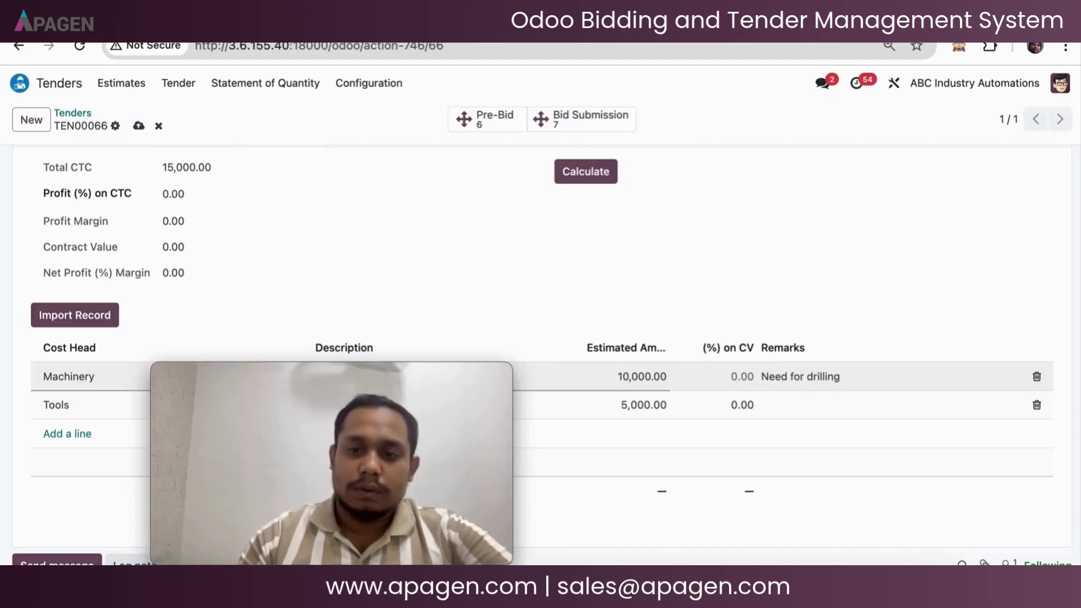
Copy the Machinery line's entire remark into the remarks of the Tools line
key(shift+Left)
key(shift+Left)
key(shift+Left)
key(shift+Left)
key(shift+Left)
key(shift+Left)
key(shift+Left)
key(shift+Left)
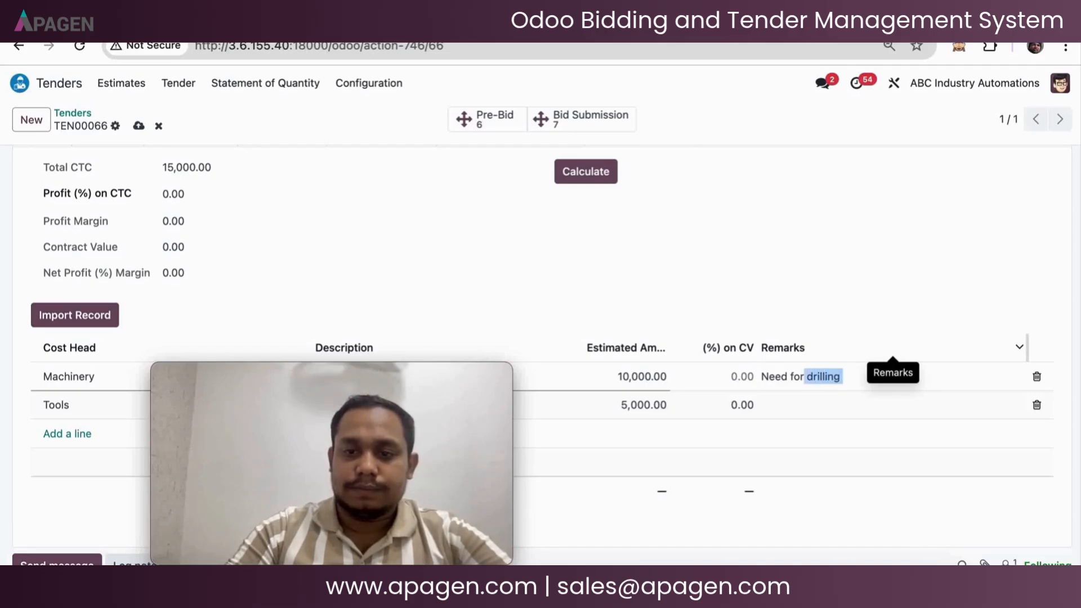
key(shift+Left)
key(shift+Left)
key(shift+Left)
key(shift+Left)
key(shift+Left)
key(shift+Left)
key(shift+Left)
key(shift+Left)
key(shift+Left)
key(ctrl+c)
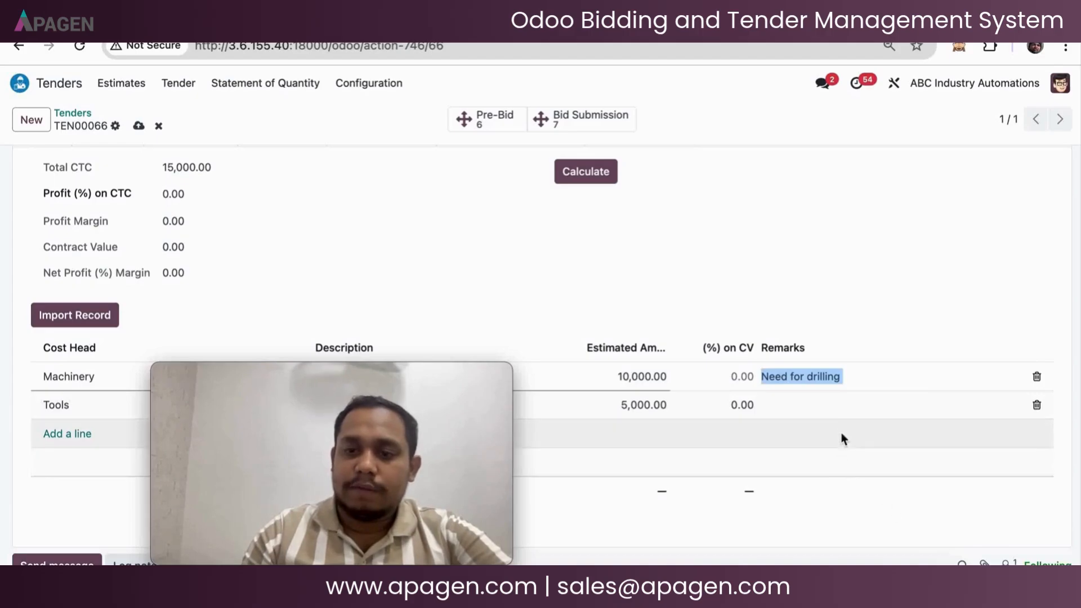
click(830, 406)
key(ctrl+v)
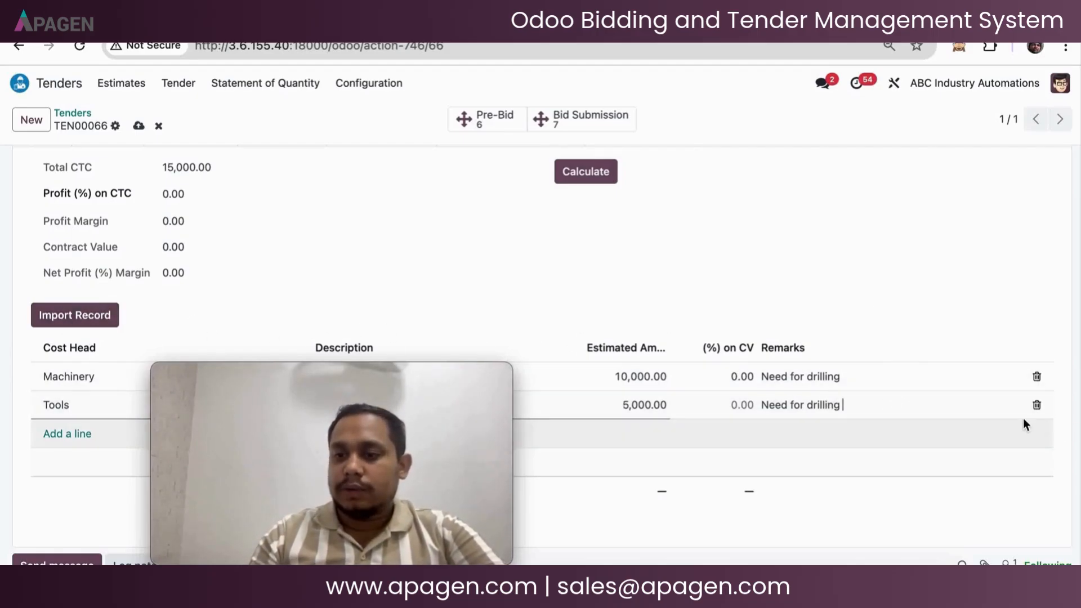
Set the Profit (%) on CTC to 10 and calculate the costing sheet
mouse_move(433, 403)
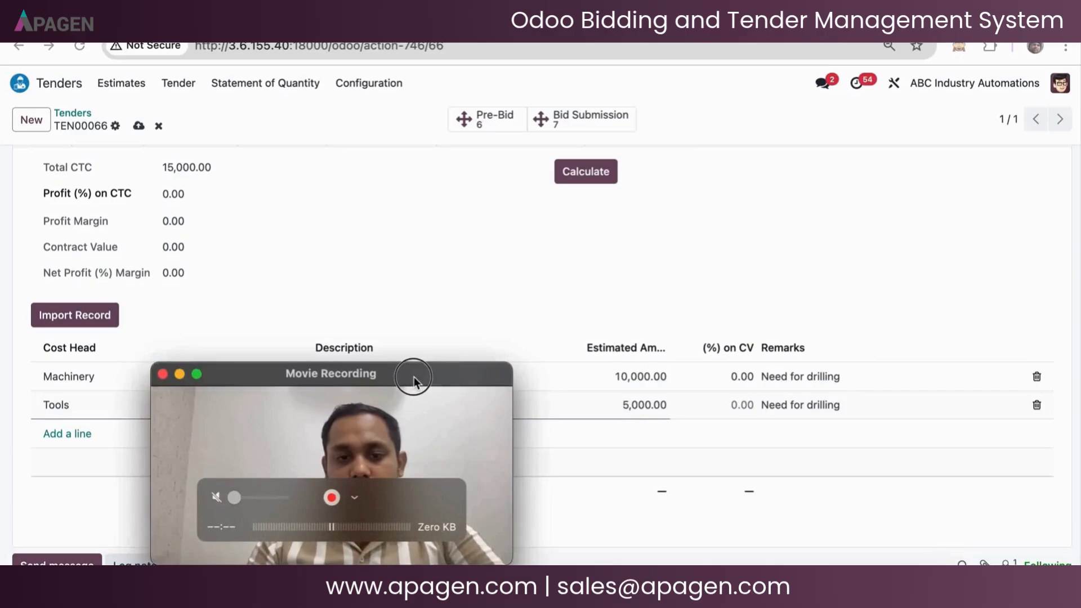
drag(415, 373, 981, 426)
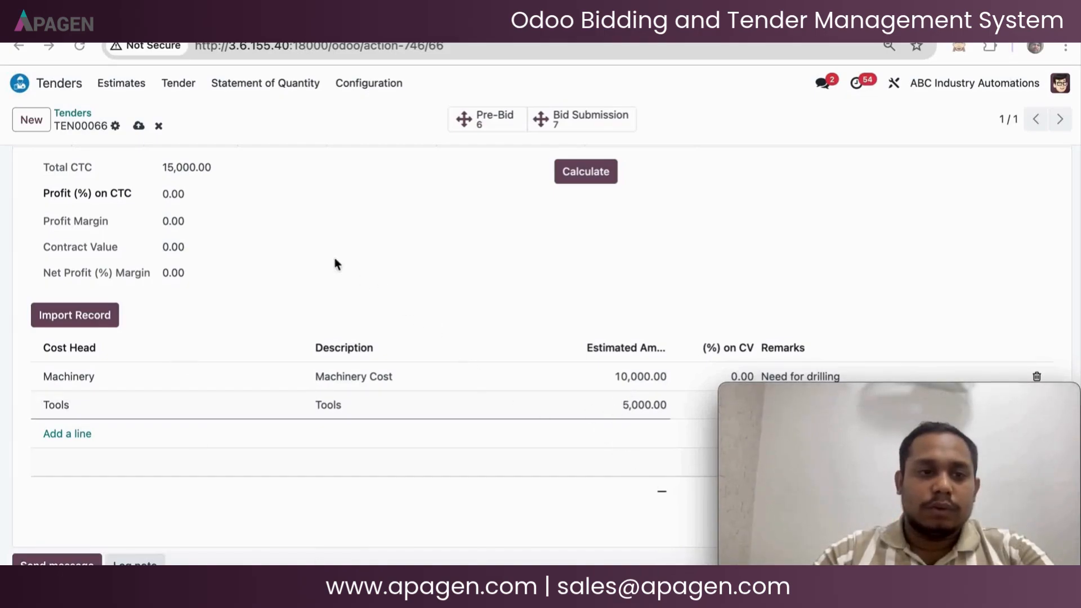
click(179, 194)
text(10)
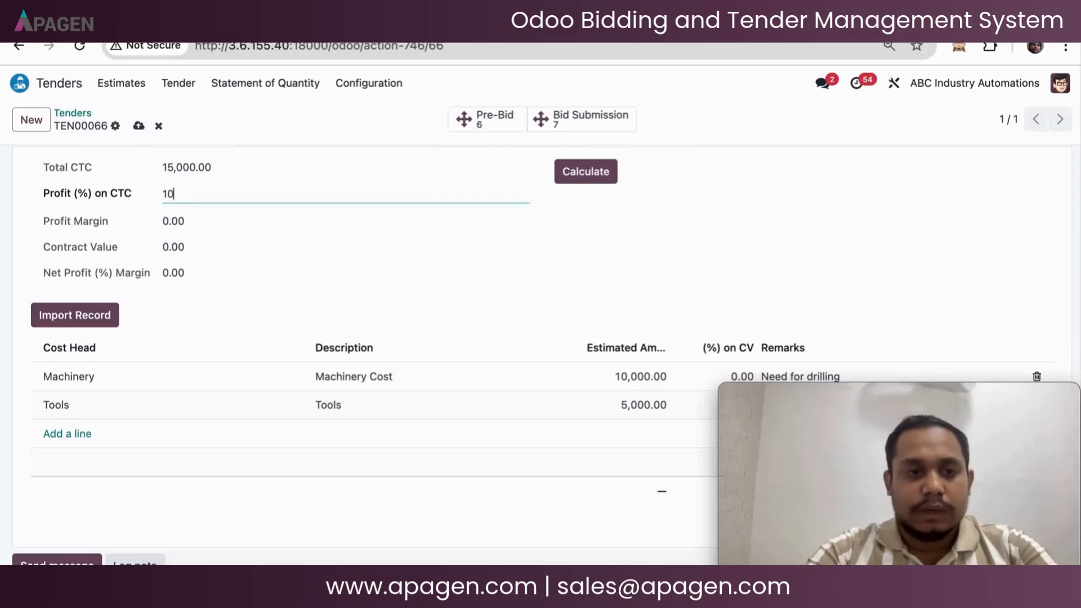
click(665, 218)
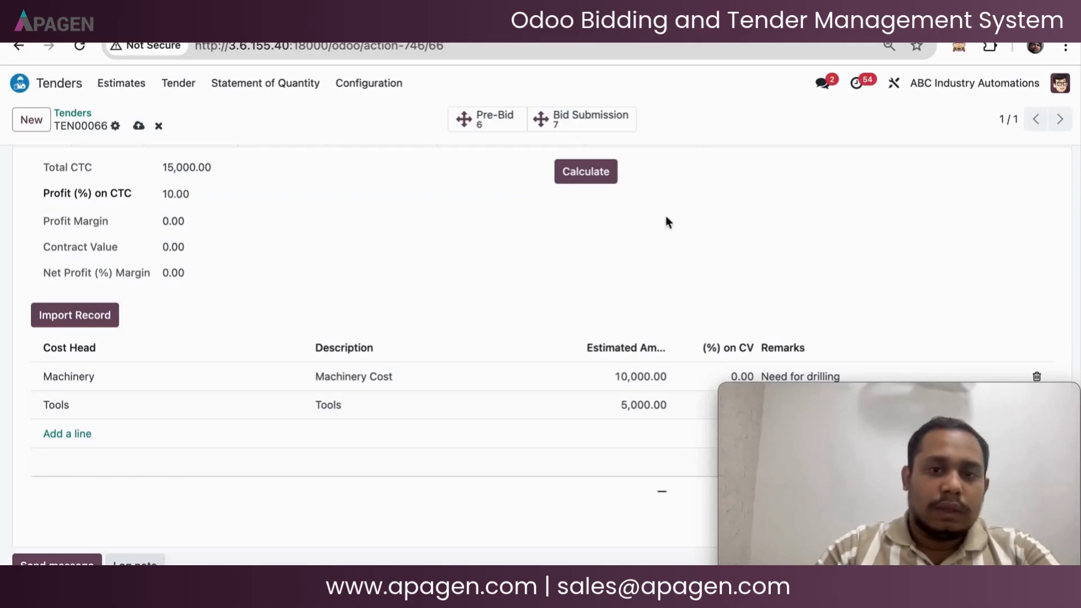
click(584, 175)
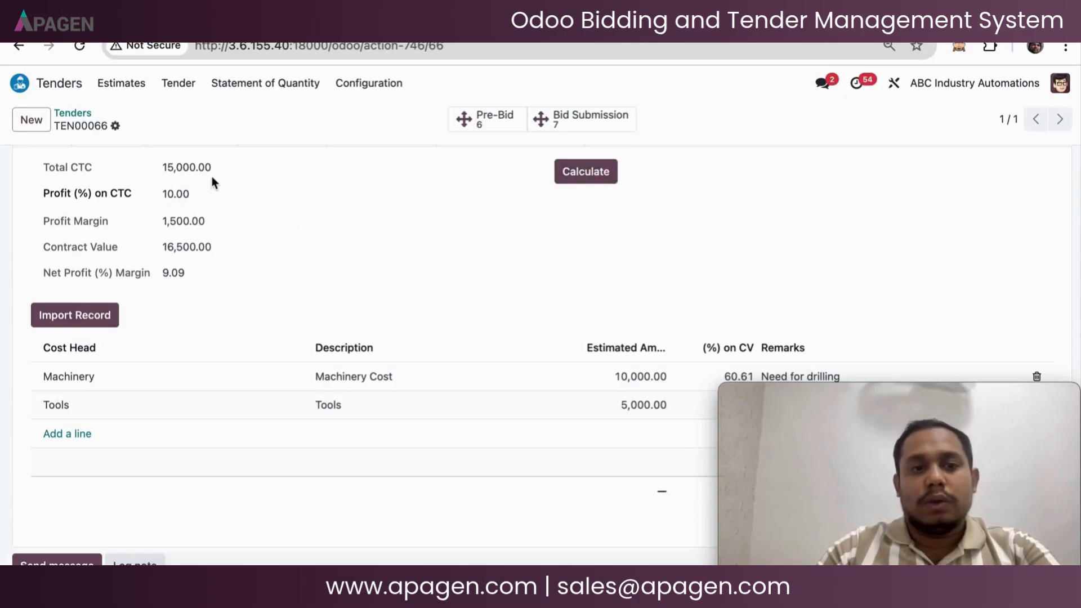
Submit the bore well drilling tender for approval after reviewing its calculated costing sheet
scroll(344, 274, down, 1)
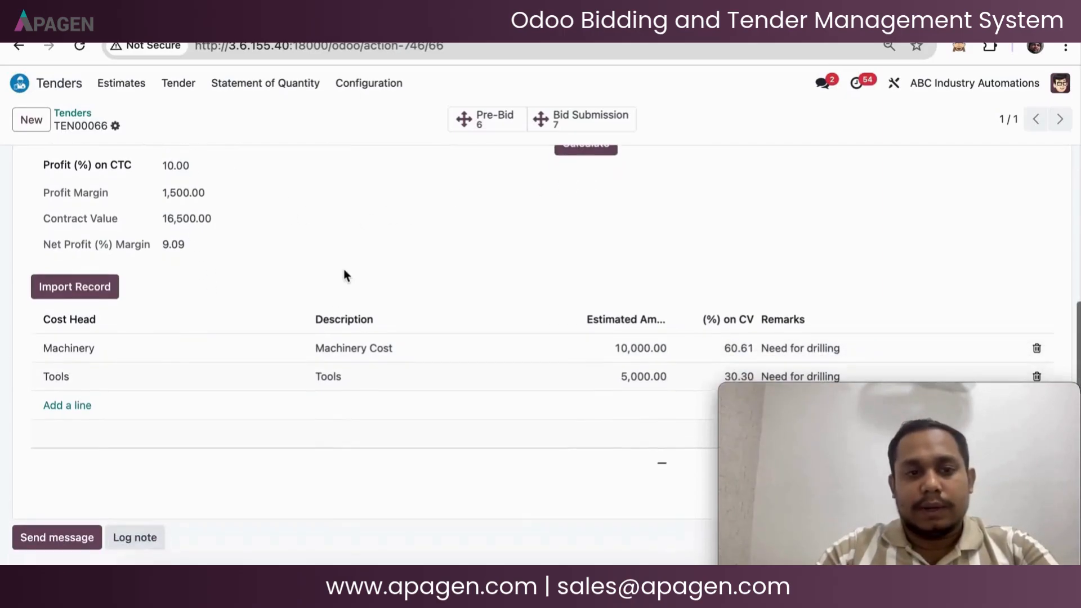
scroll(344, 274, up, 3)
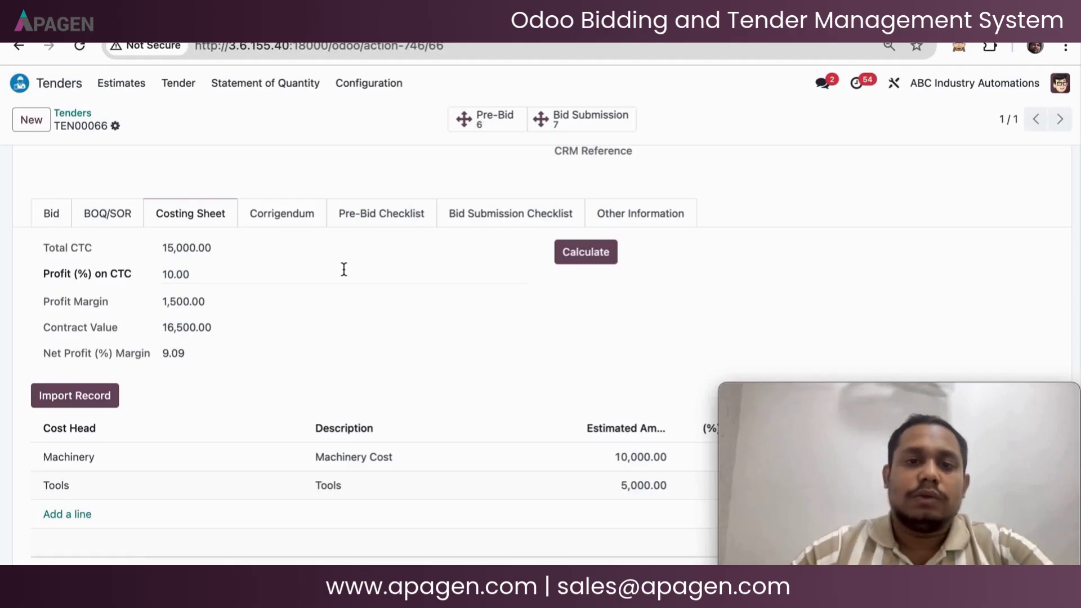
scroll(343, 269, down, 2)
scroll(343, 269, up, 8)
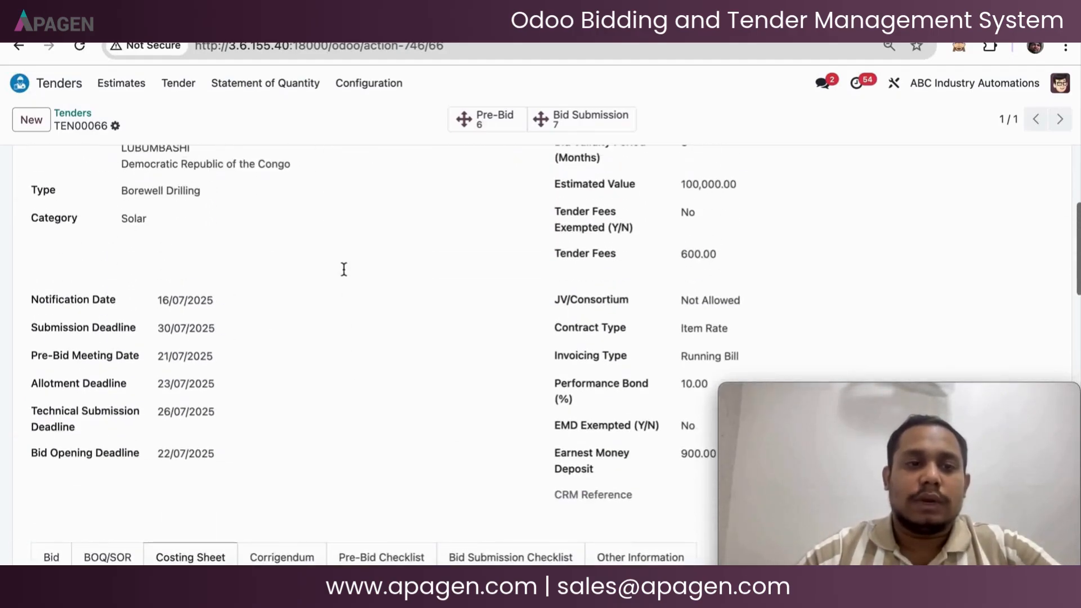
scroll(343, 269, up, 5)
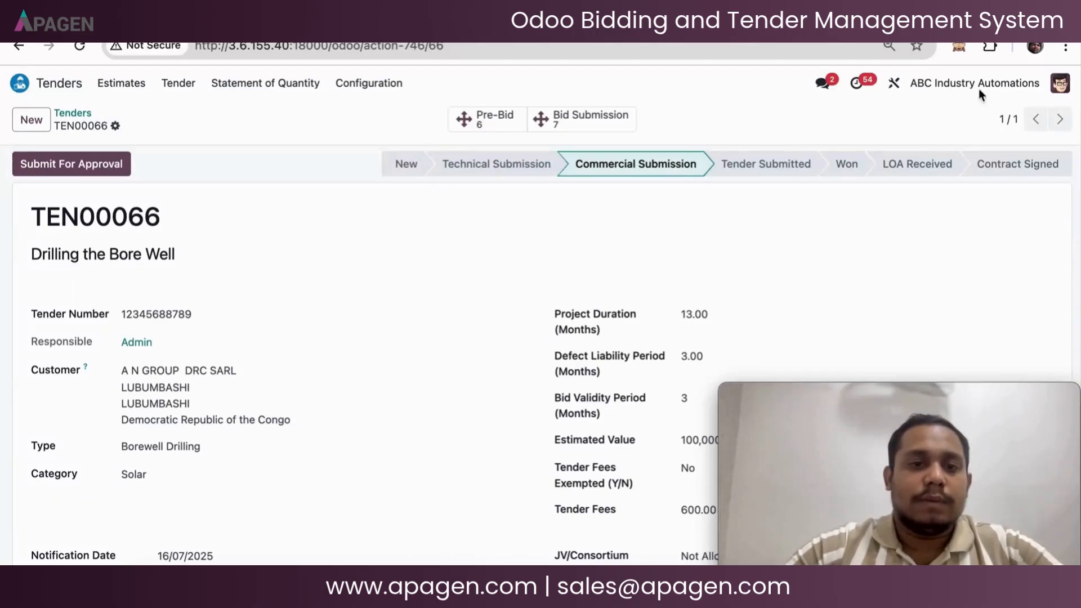
click(77, 174)
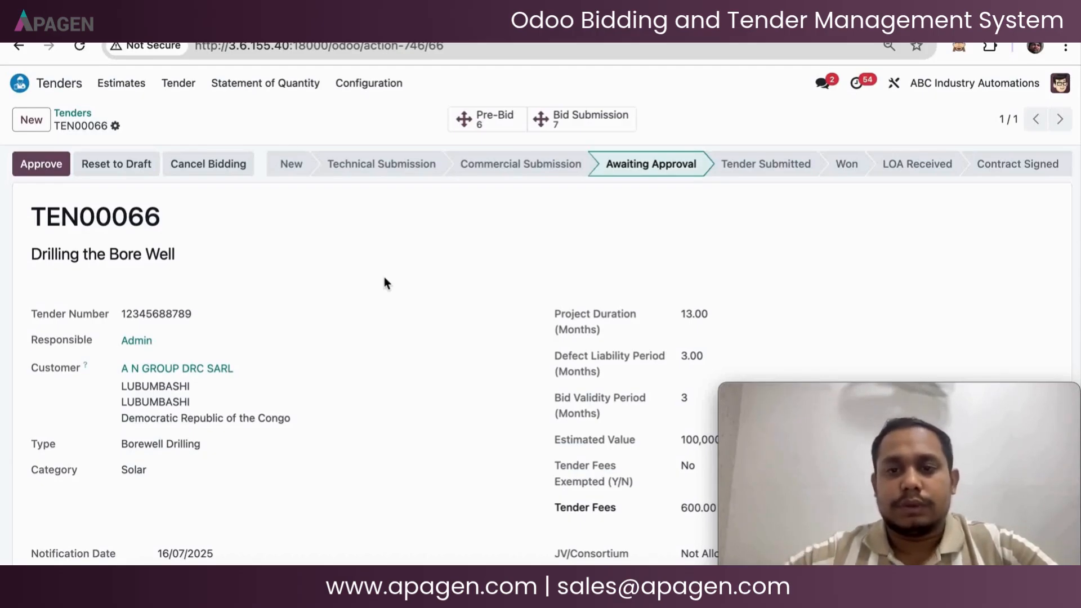
Review the tender's BOQ/SOR items, corrigendum, Pre-Bid Checklist and Bid Submission Checklist
scroll(384, 283, down, 8)
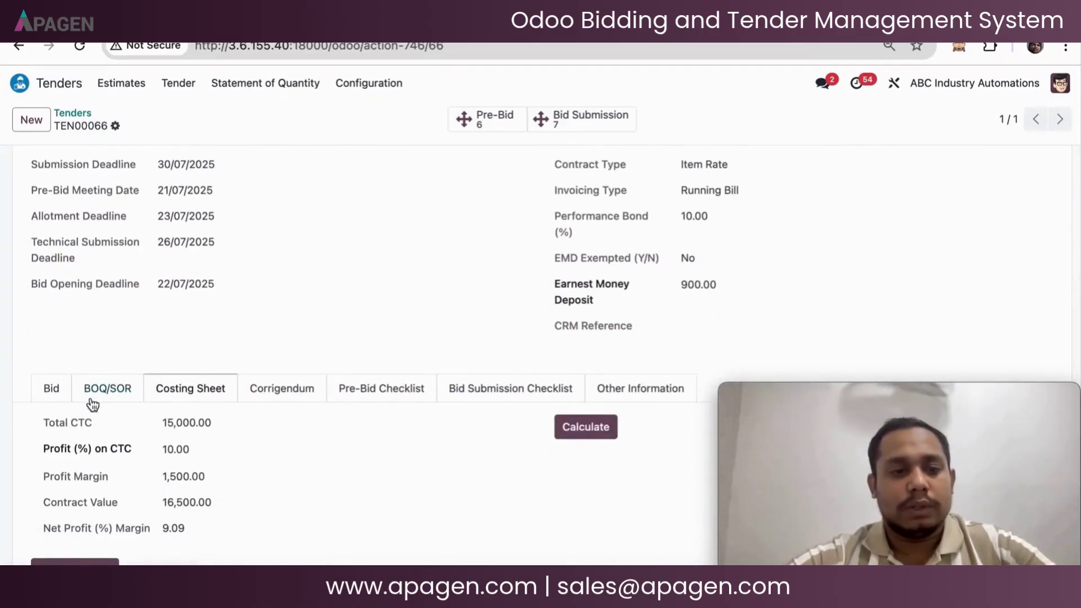
click(111, 394)
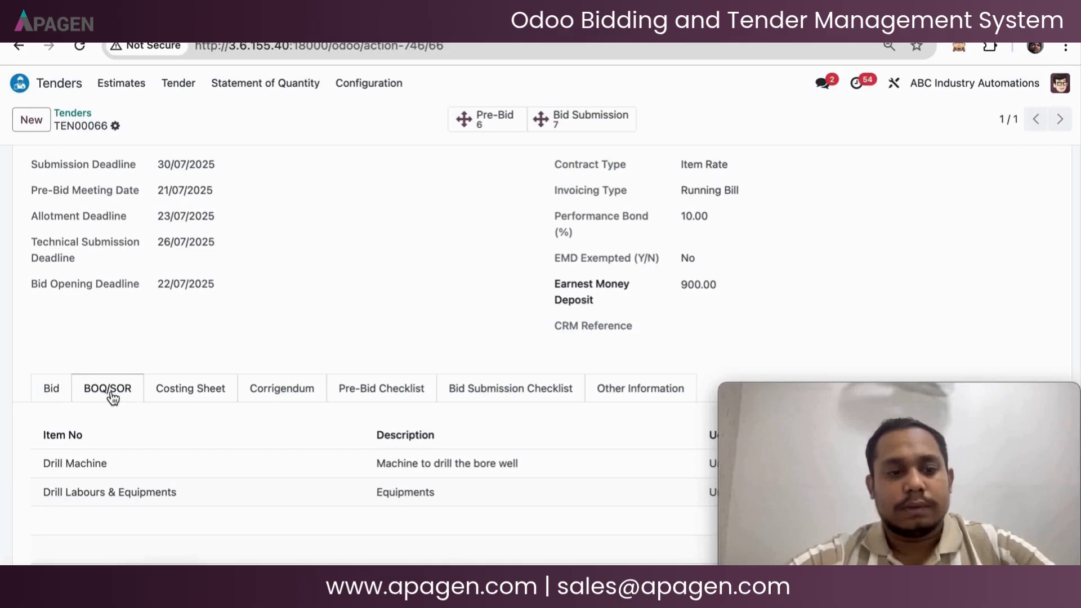
click(46, 403)
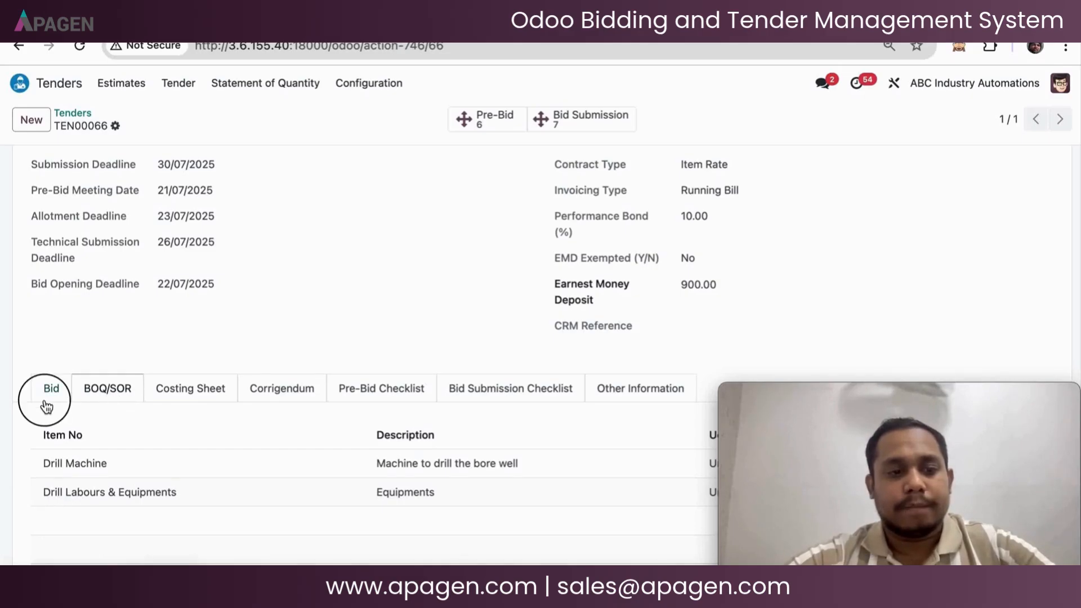
click(256, 385)
click(412, 386)
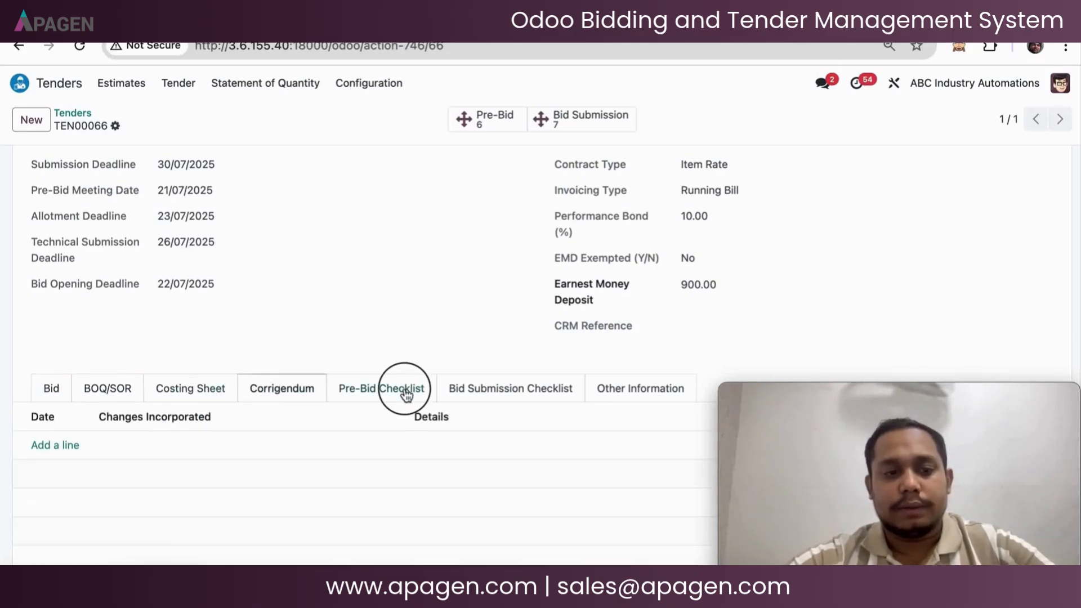
click(518, 385)
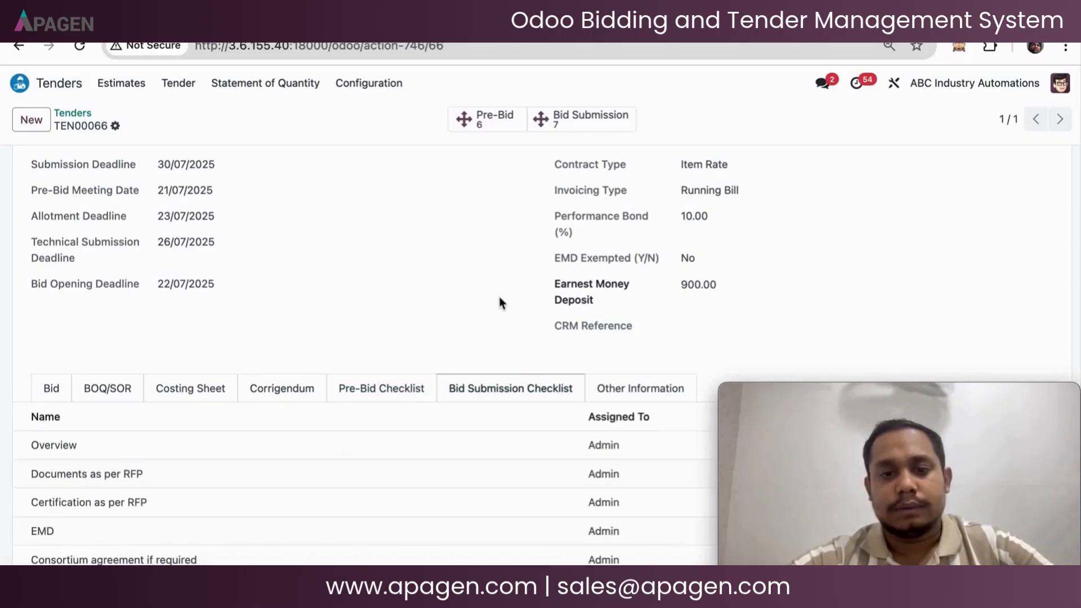
scroll(497, 293, up, 8)
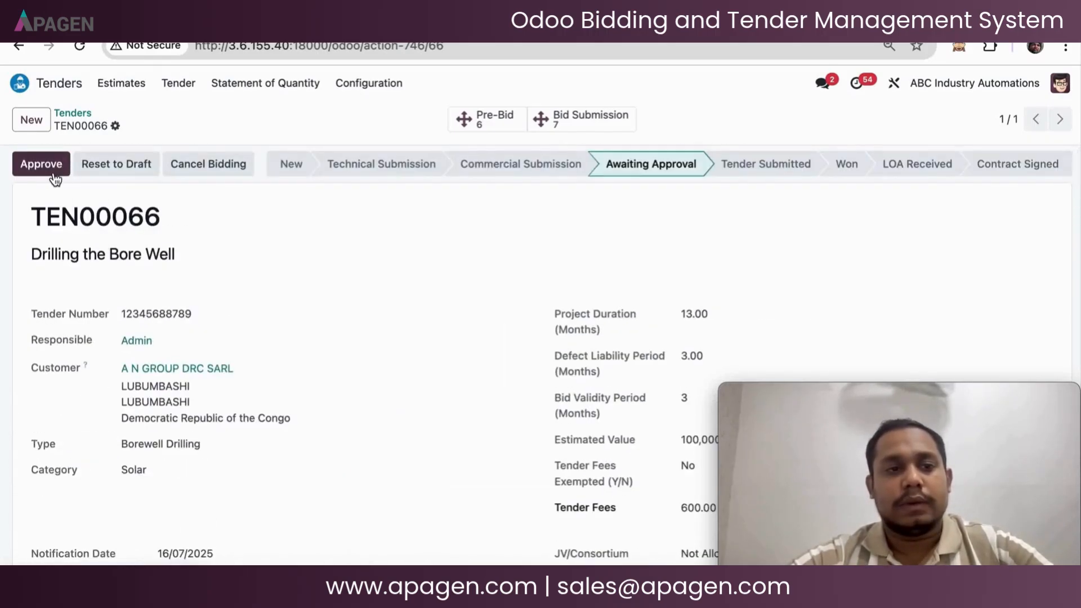
Approve the tender and submit it
click(41, 164)
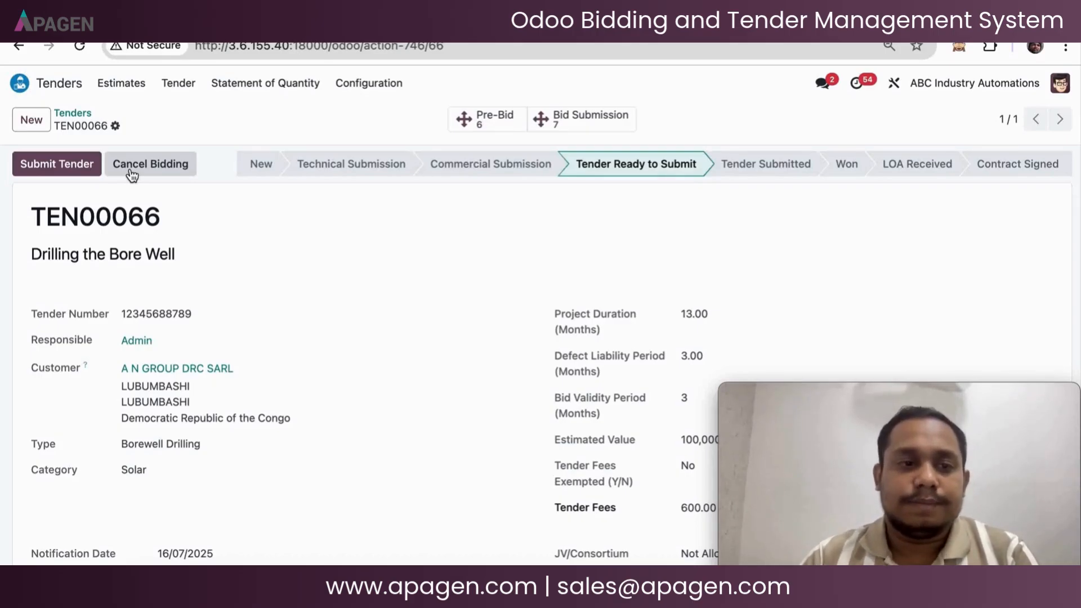
click(53, 166)
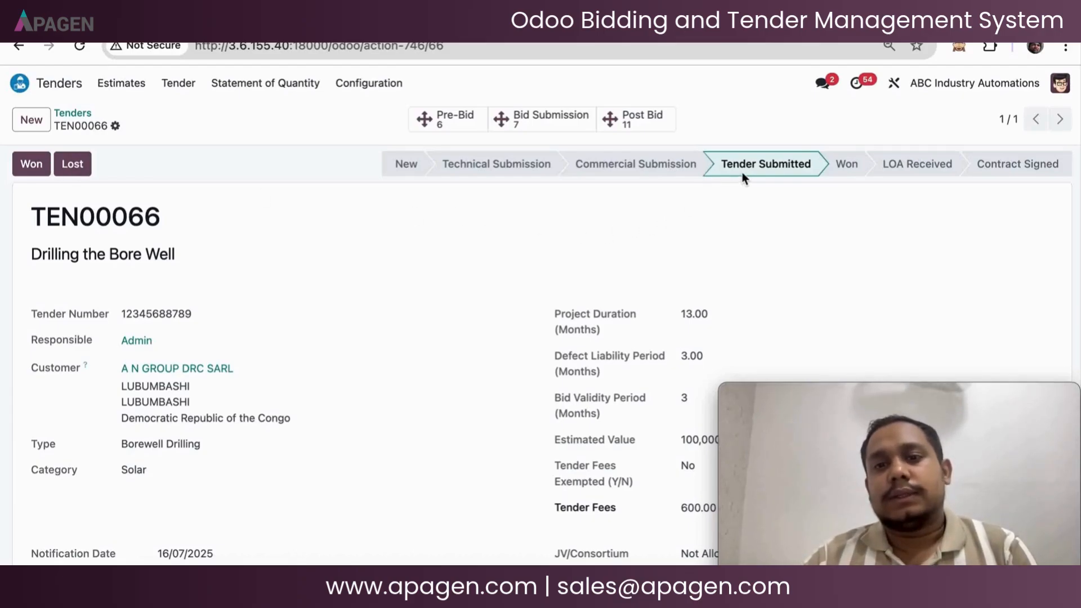
Open the tender's Post Bid checklist items and set the Preparation item's status to Done
click(655, 122)
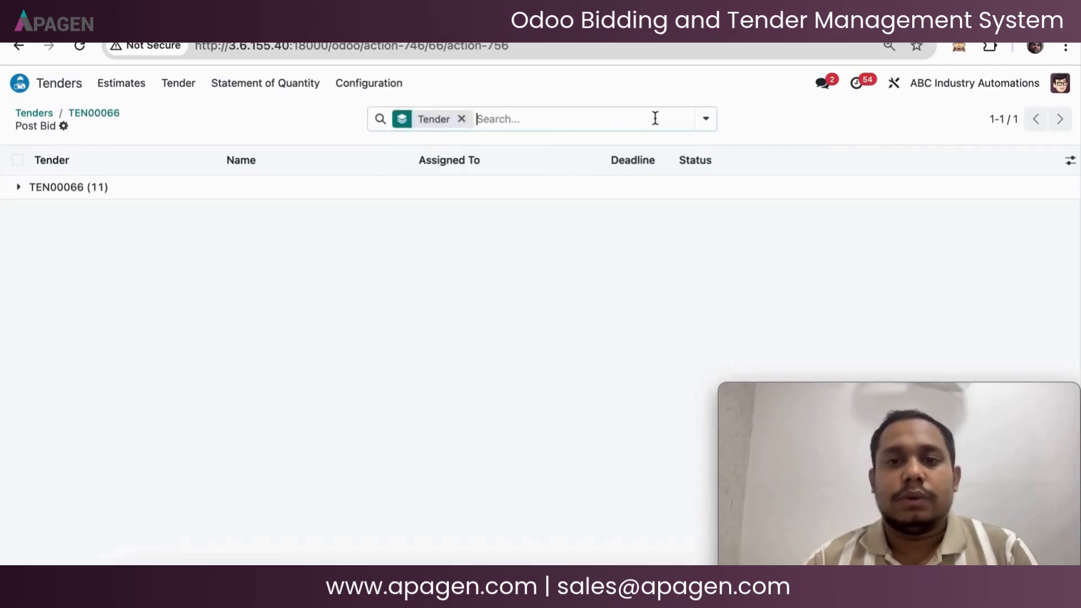
click(23, 187)
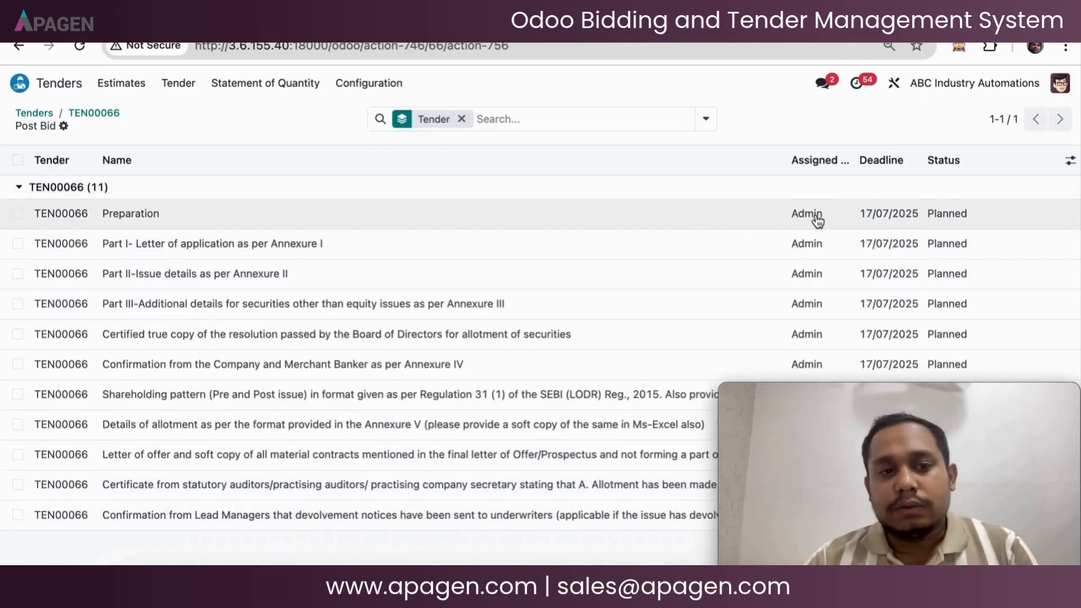
click(971, 215)
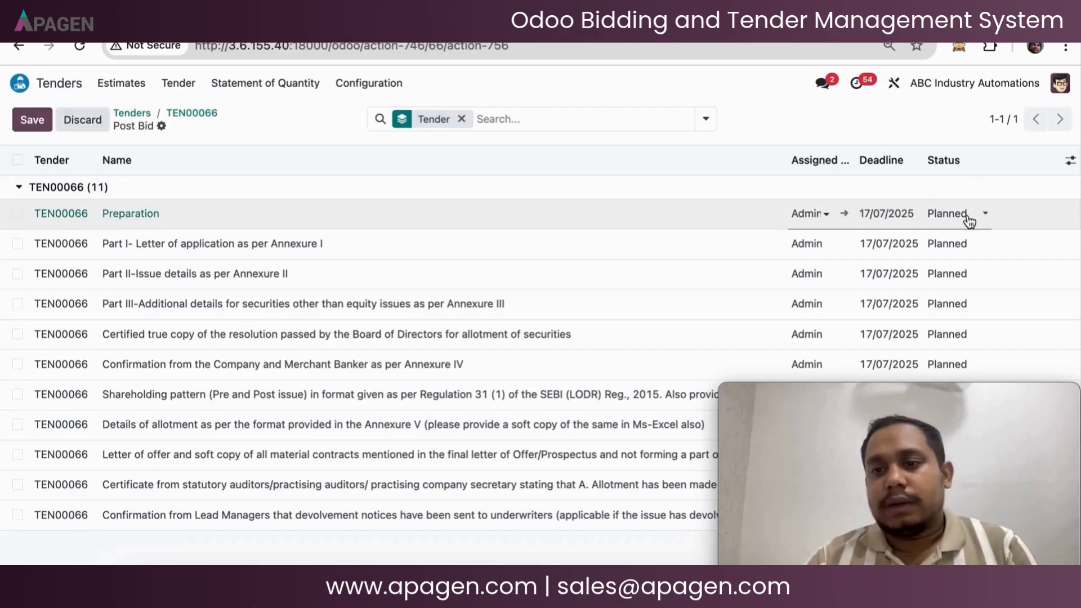
click(968, 215)
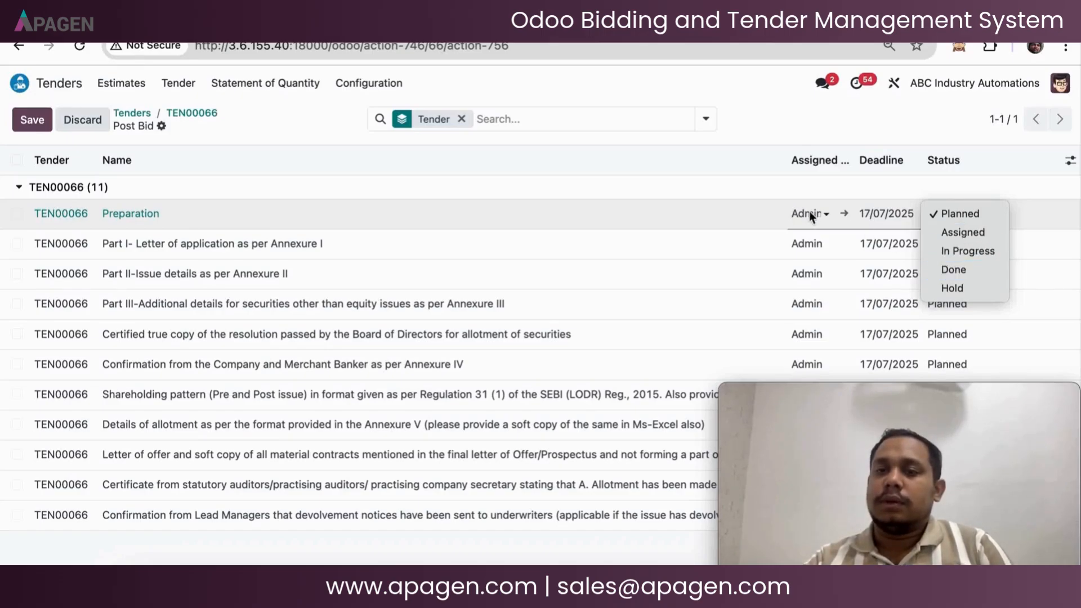
click(955, 269)
Set the status of the Part I, Part II and Part III items for Annexures I to III to Done
click(957, 250)
click(955, 247)
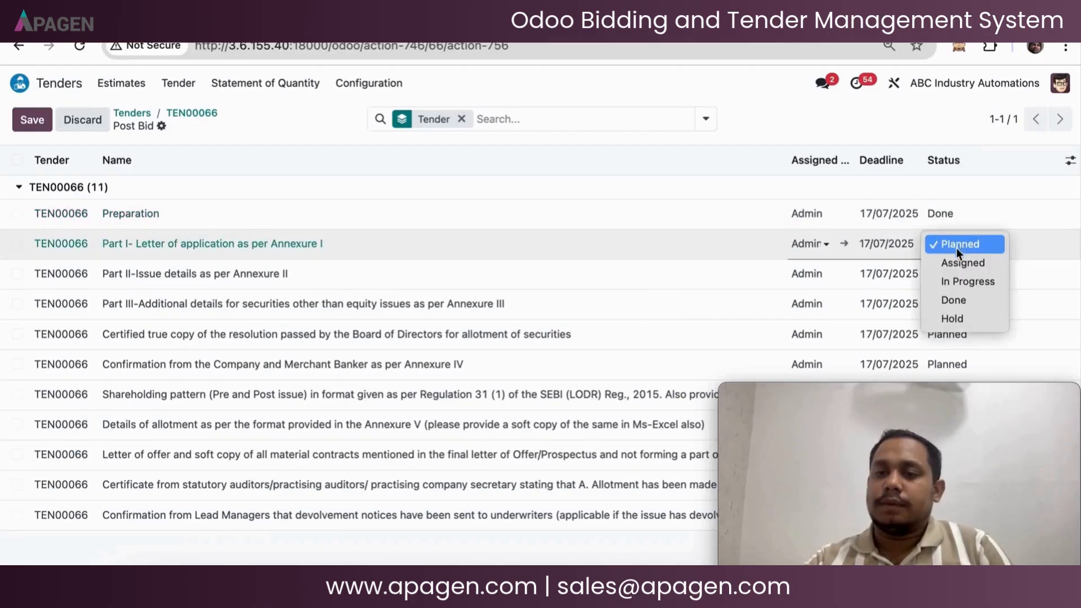
click(959, 302)
click(958, 284)
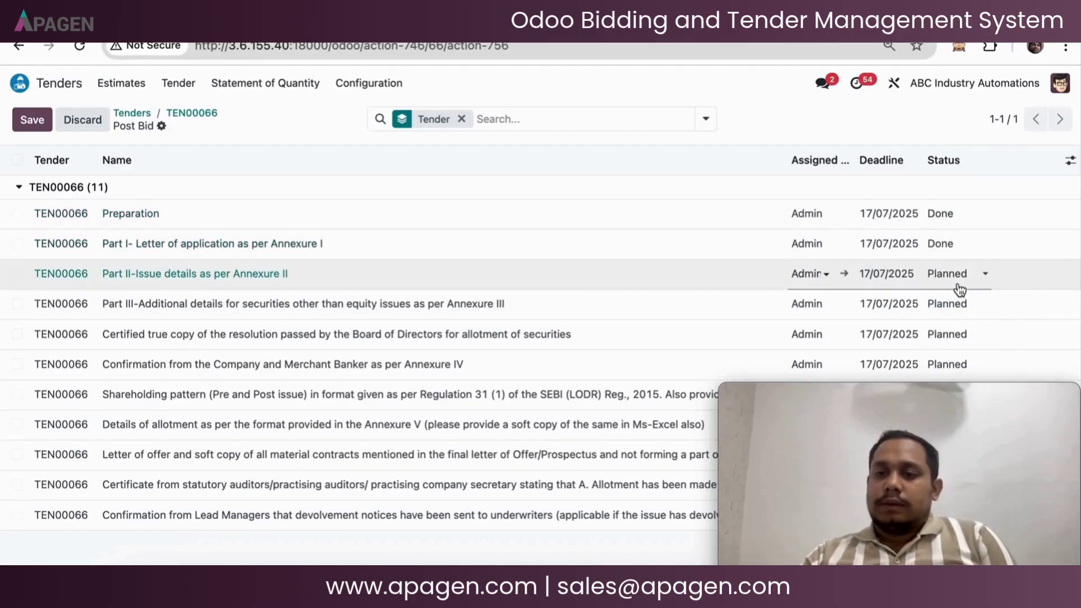
click(976, 280)
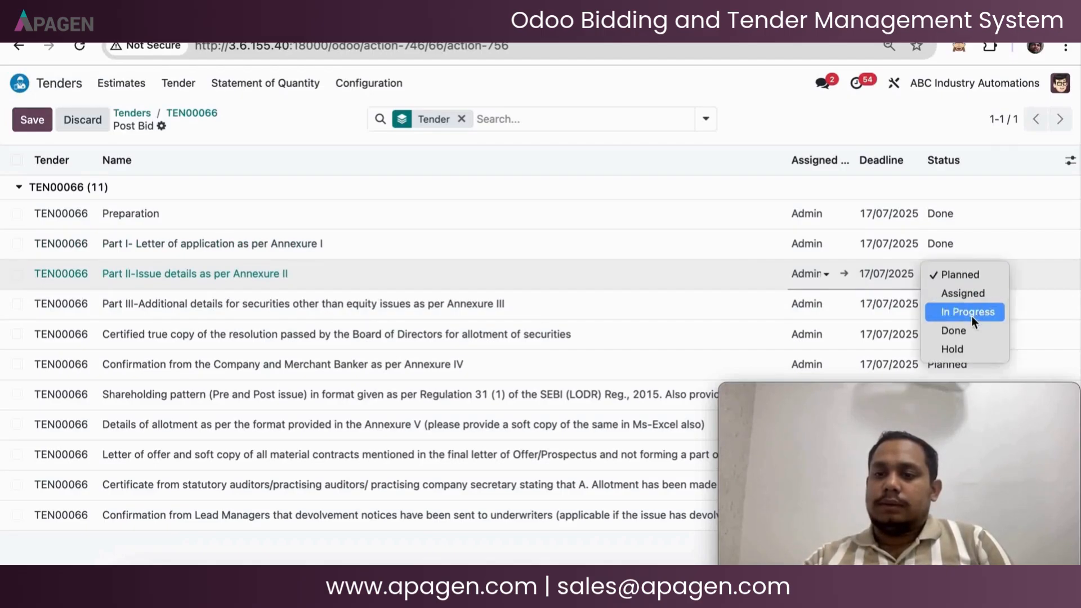
click(969, 329)
click(968, 311)
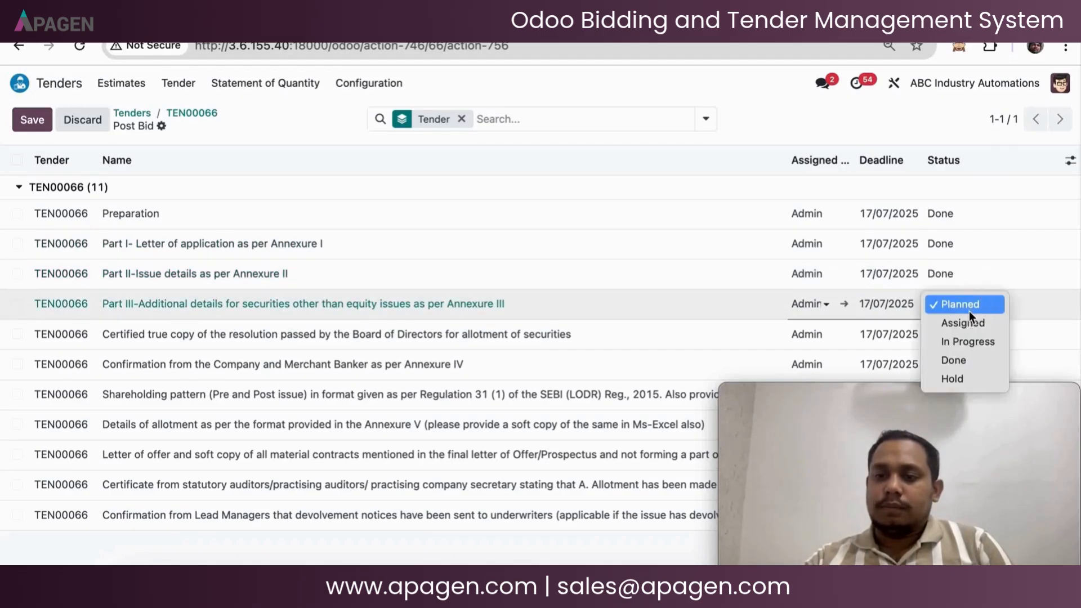
click(968, 361)
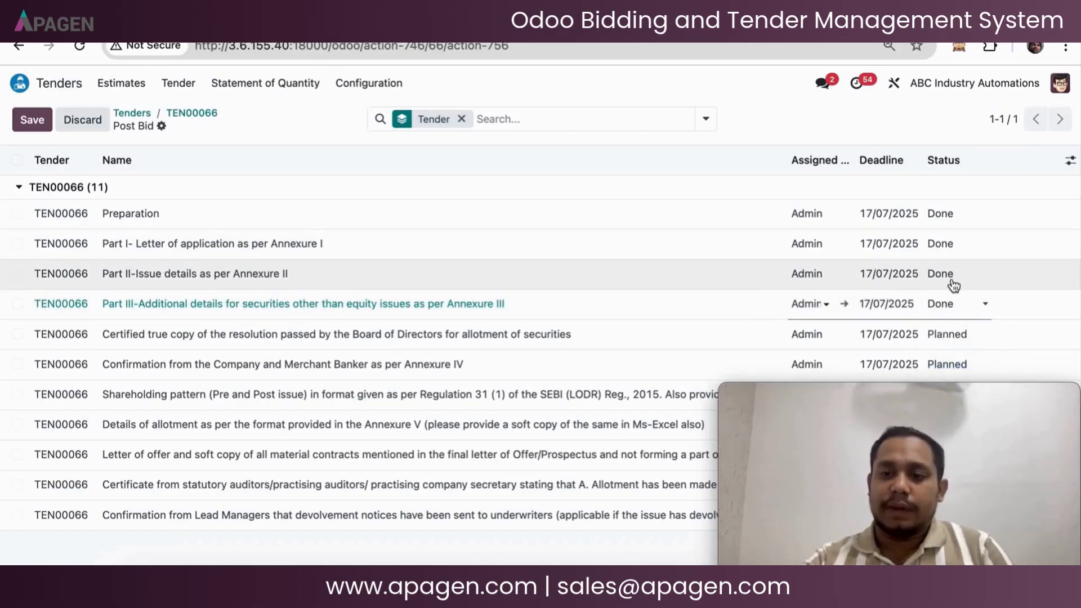
Mark the Board resolution copy, the Annexure IV confirmation and the shareholding pattern items as Done
mouse_move(923, 392)
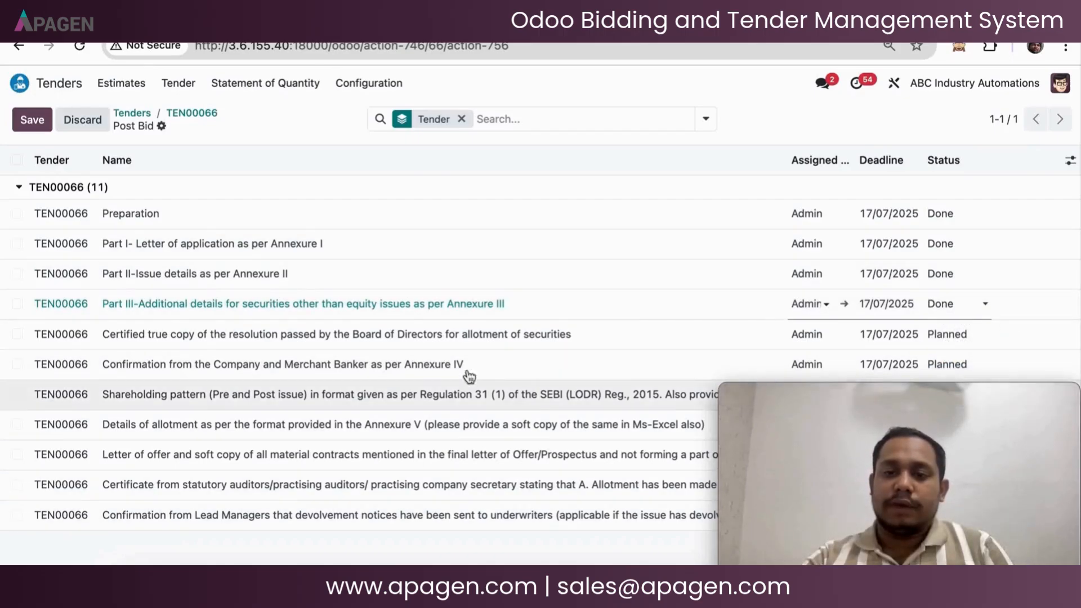
drag(866, 387, 148, 388)
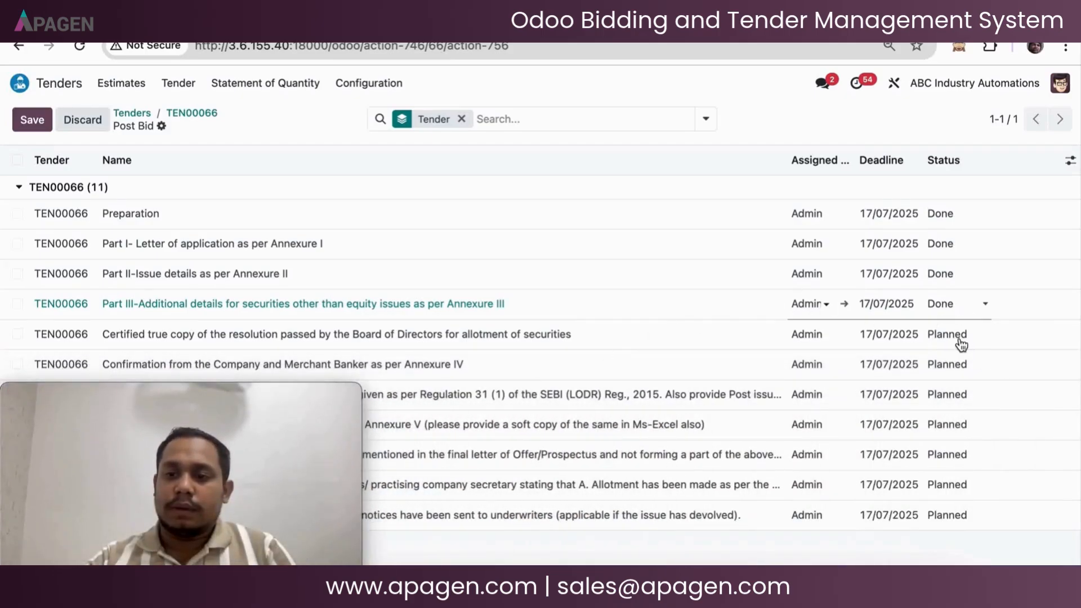
click(981, 336)
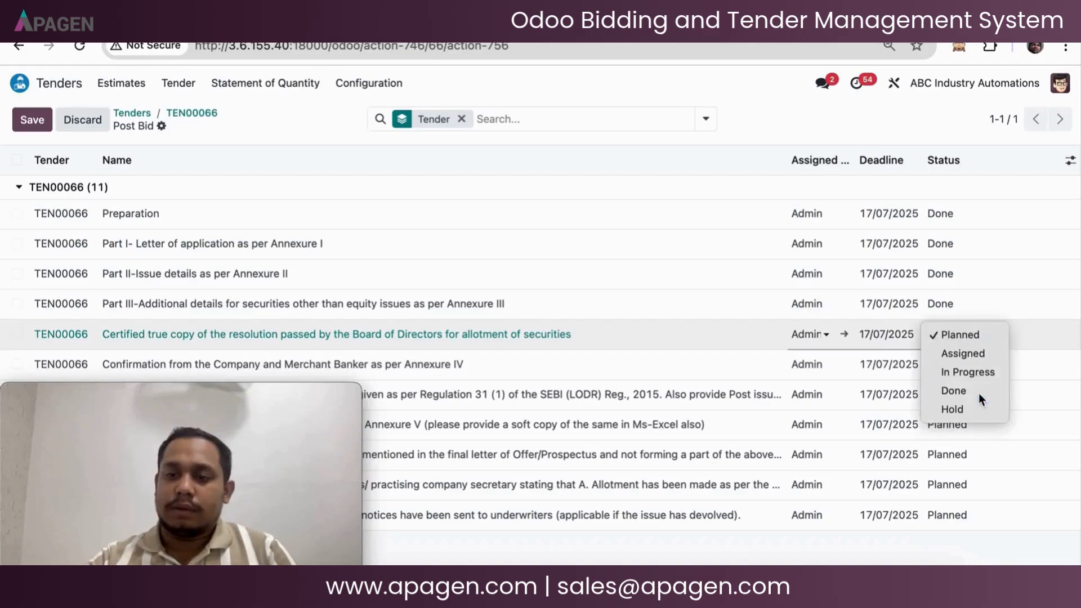
click(978, 393)
click(974, 363)
click(977, 366)
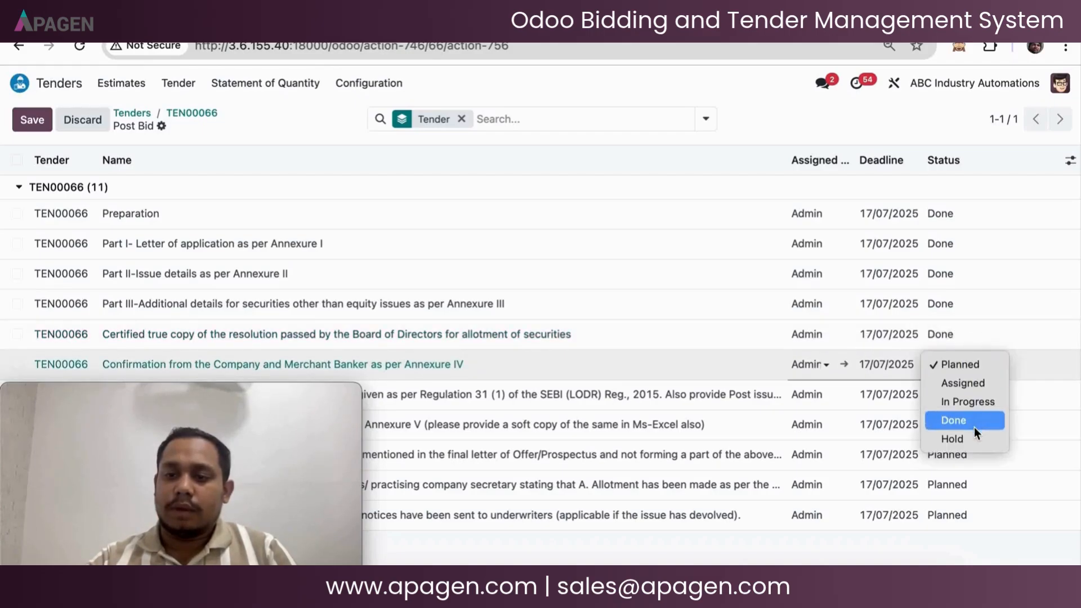
click(973, 424)
click(970, 401)
click(968, 397)
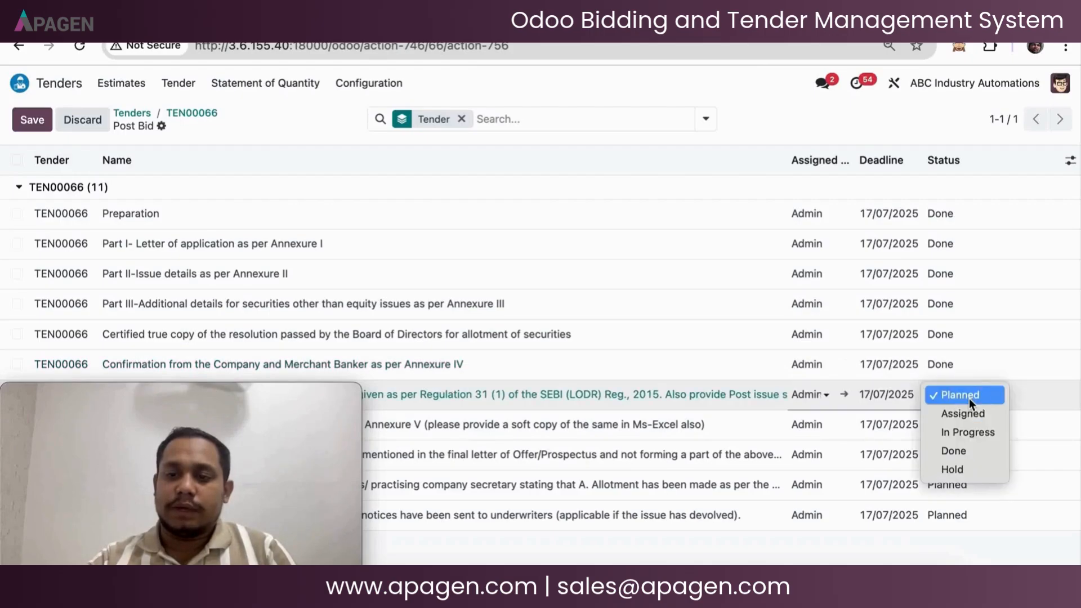
click(964, 455)
Mark the Annexure V allotment details, the letter of offer and the statutory auditors' certificate items as Done
click(964, 436)
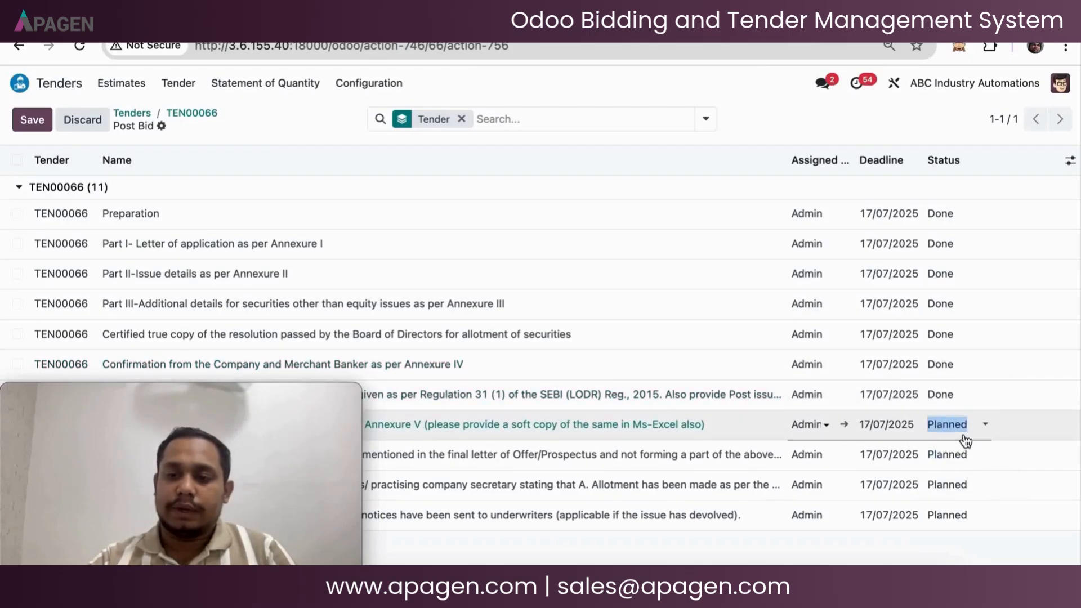
click(981, 430)
click(975, 480)
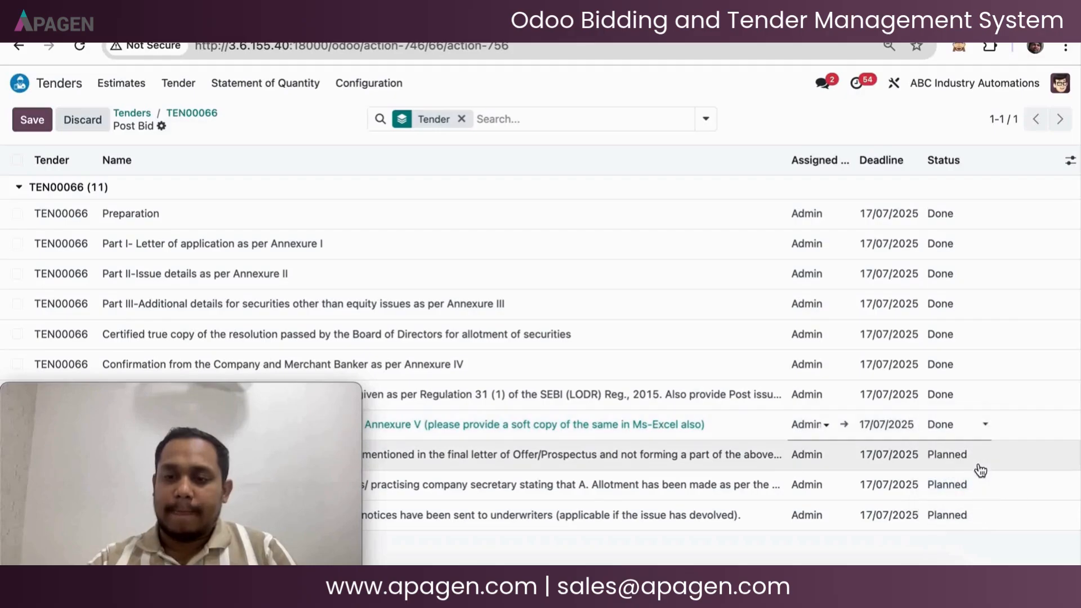
click(969, 457)
click(968, 456)
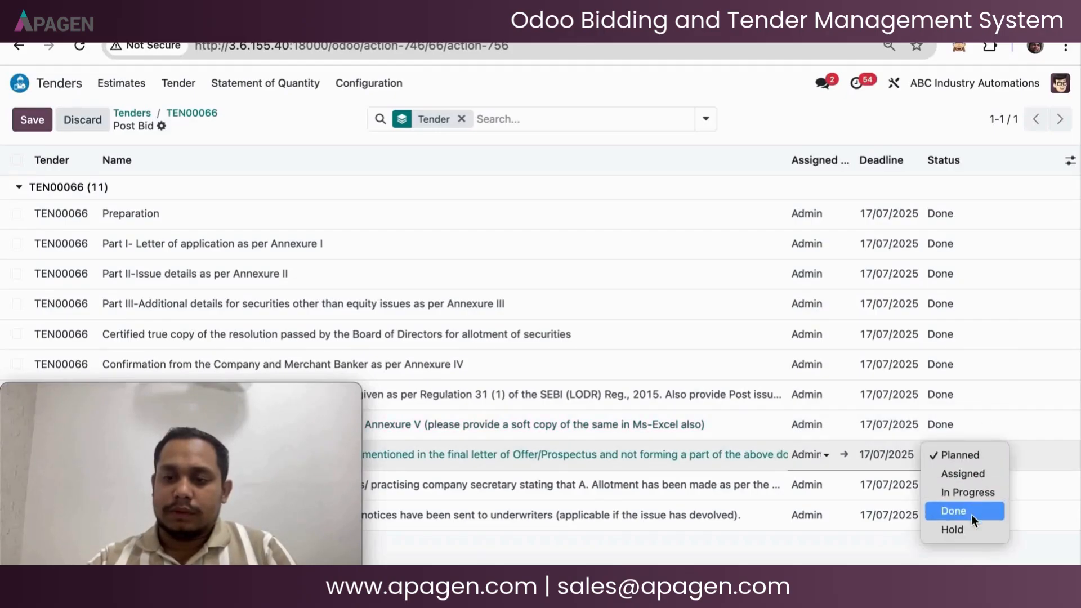
click(971, 513)
click(967, 486)
click(967, 483)
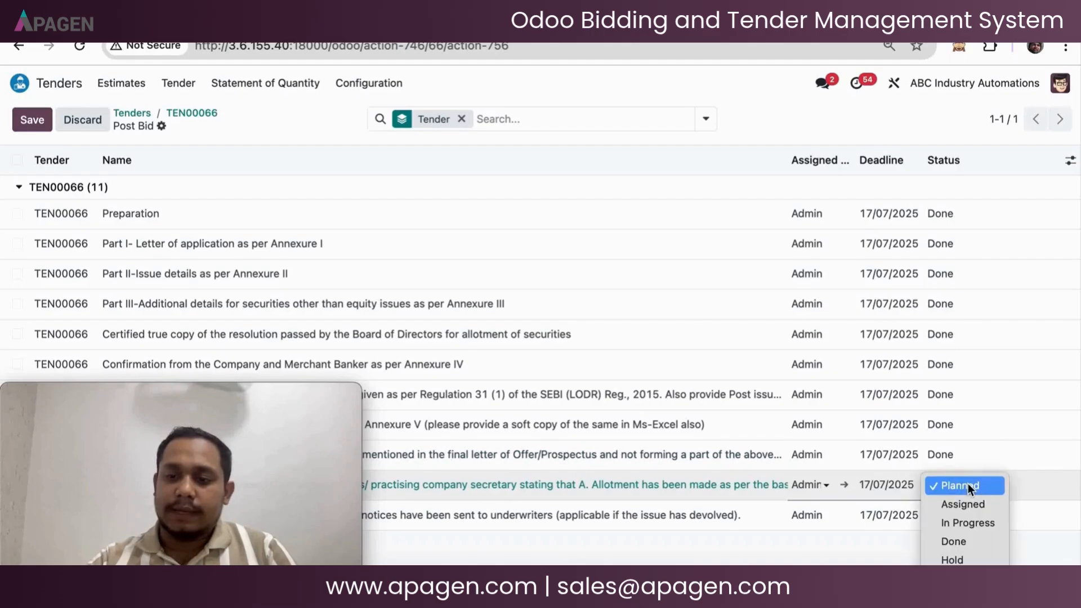
click(964, 541)
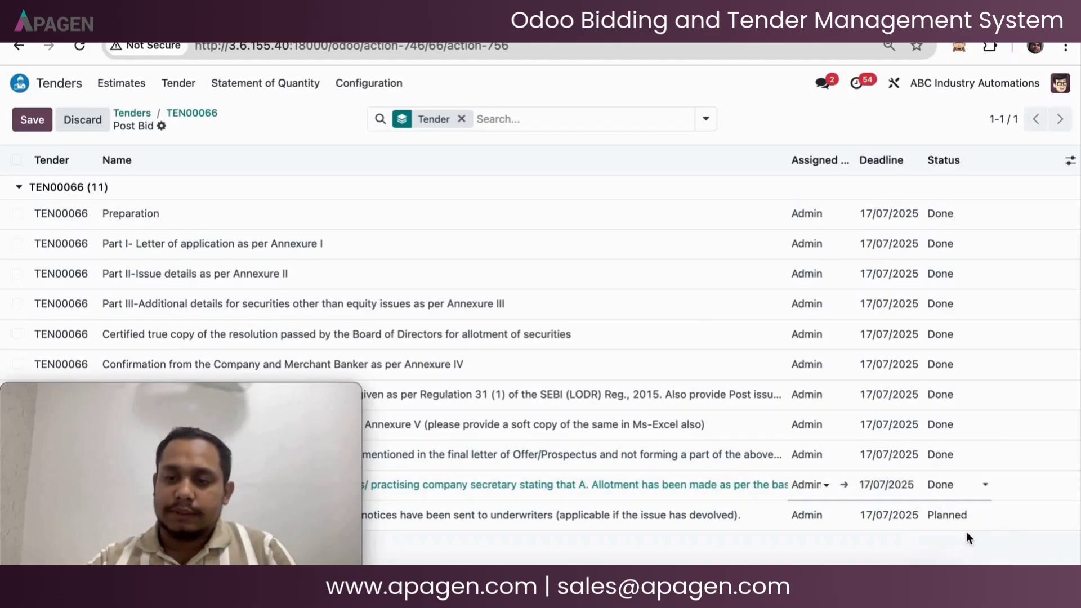
Set the Lead Managers' devolvement notices confirmation item's status to Done and save the Post Bid checklist
click(969, 515)
click(972, 515)
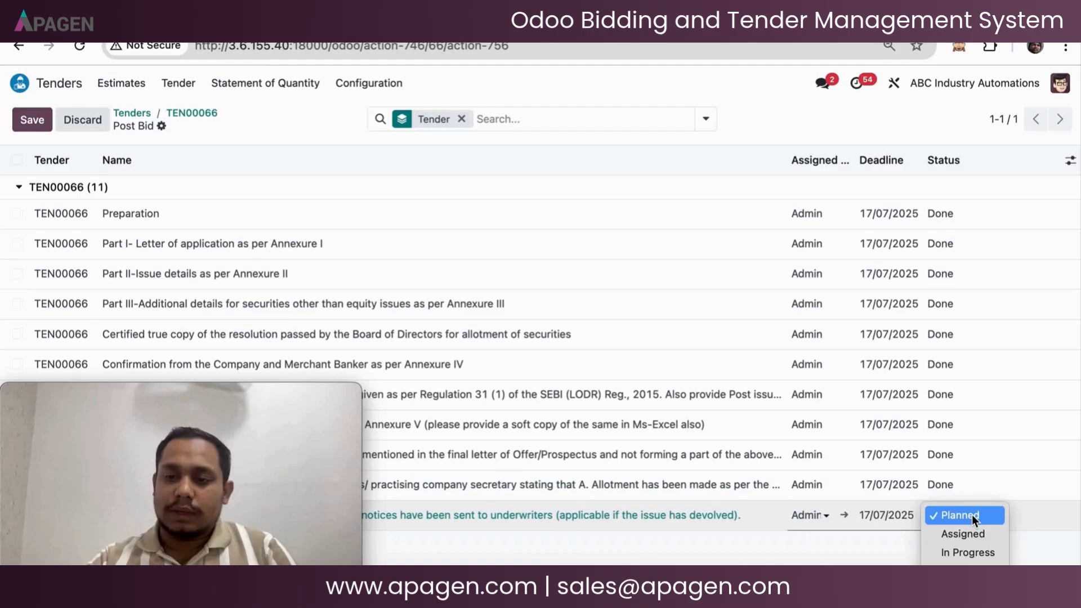
click(967, 569)
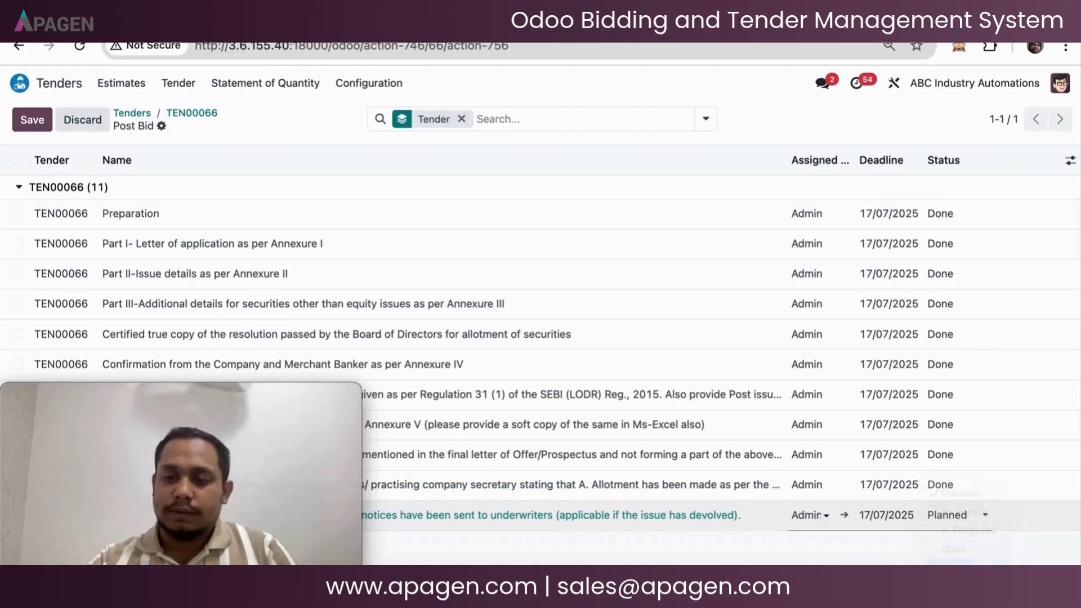
click(975, 509)
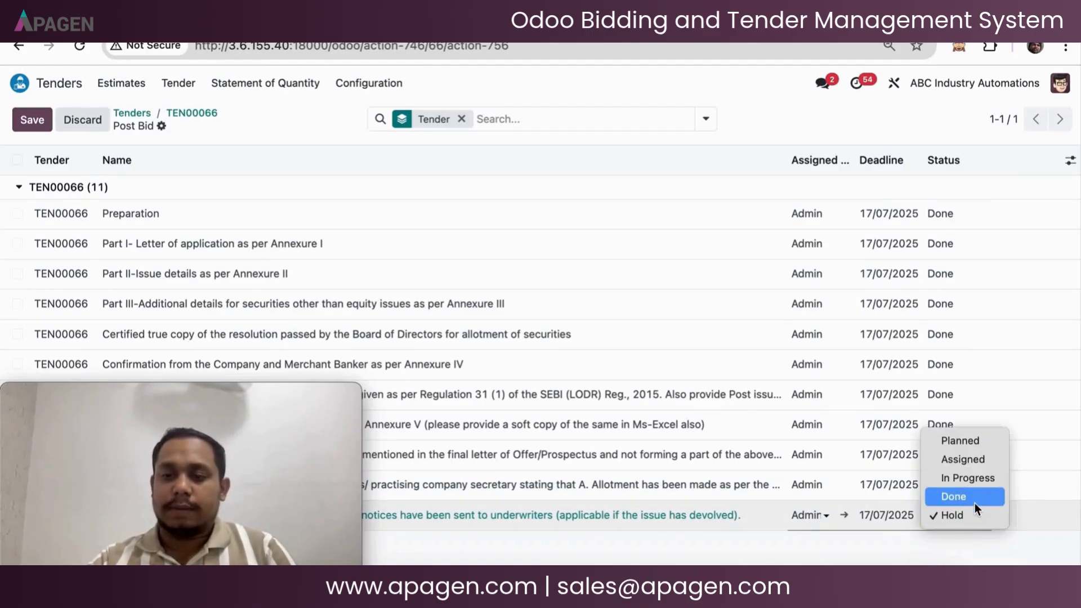
click(975, 501)
drag(285, 398, 984, 422)
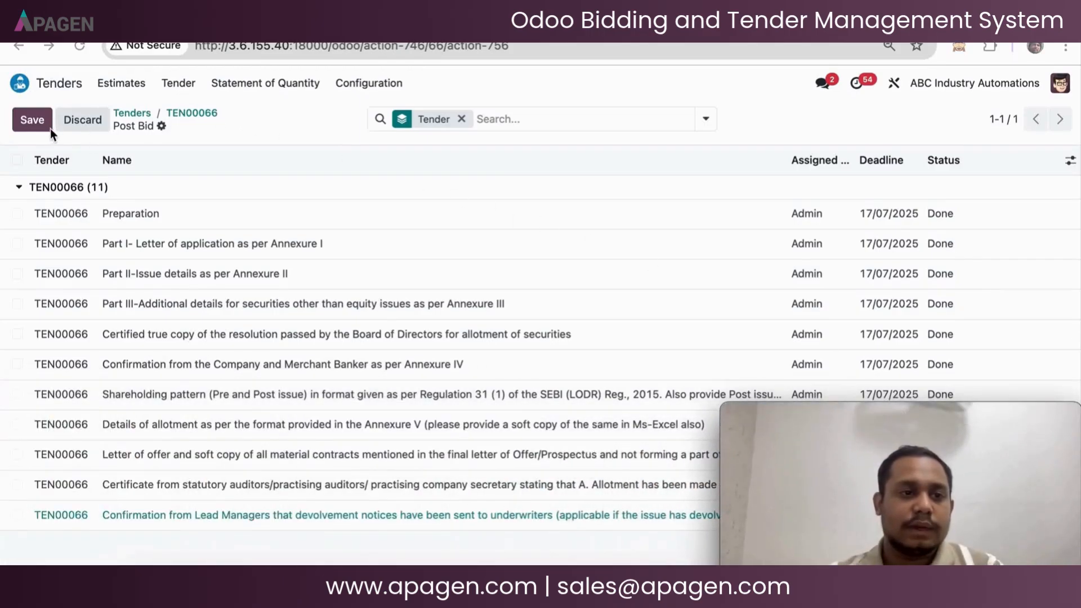
click(32, 125)
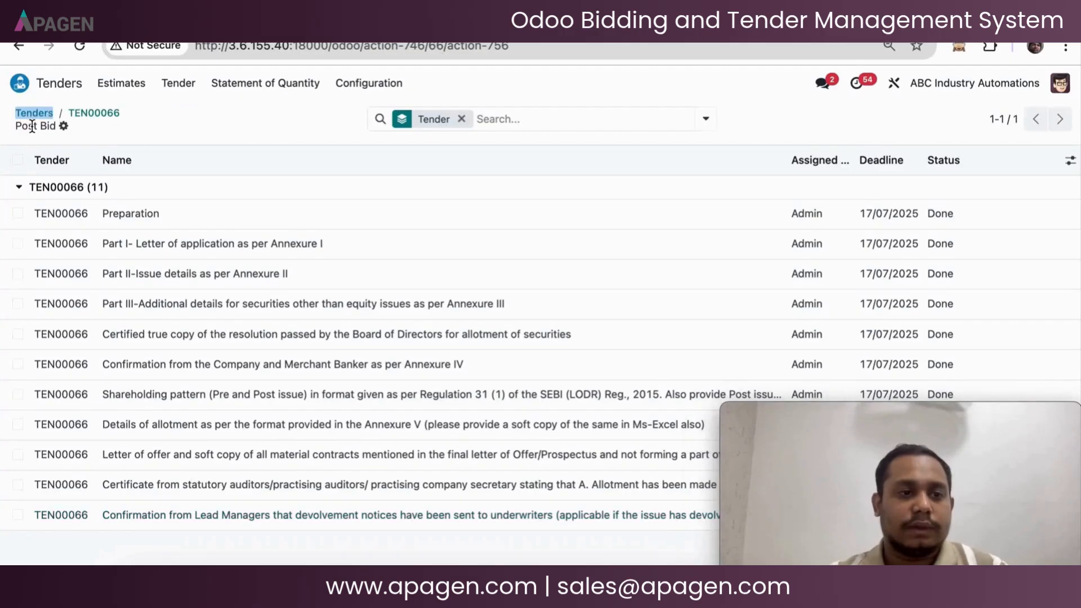
Return to tender TEN00066 and advance it through Won to LOA Received
click(96, 114)
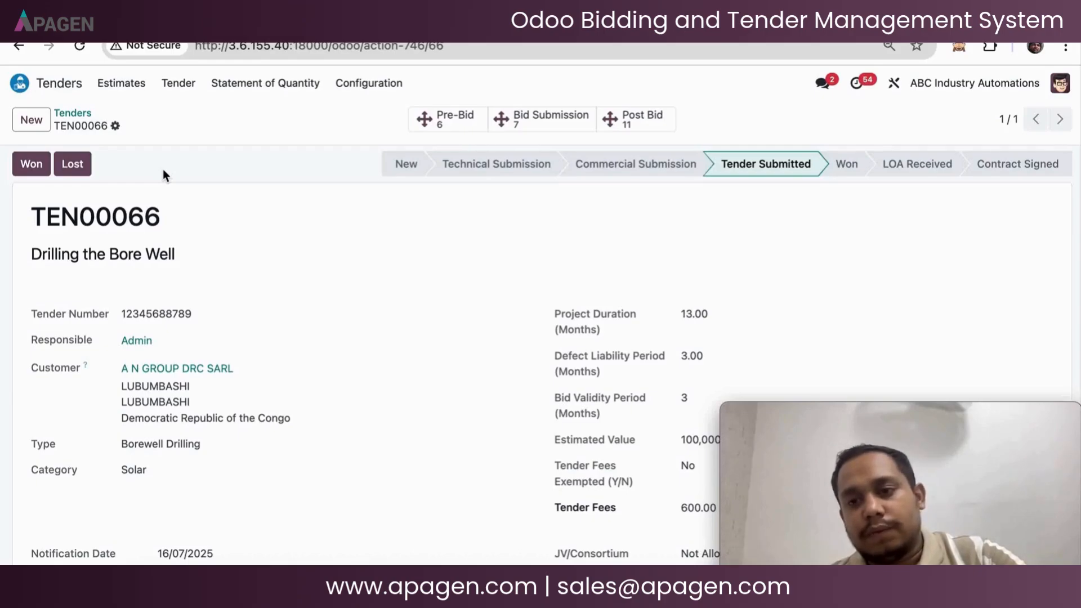
click(40, 166)
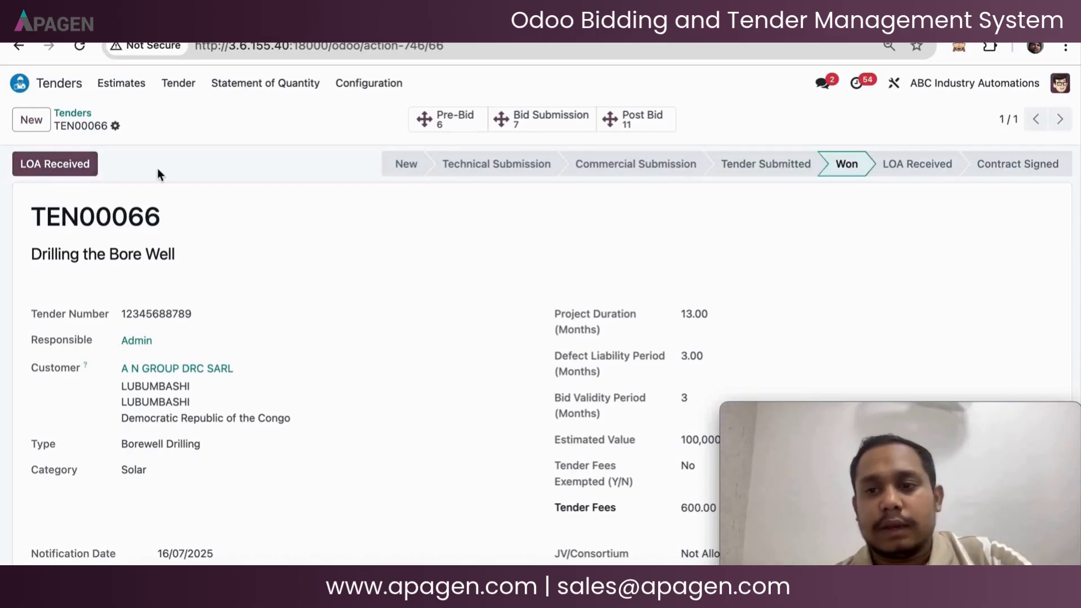
click(49, 162)
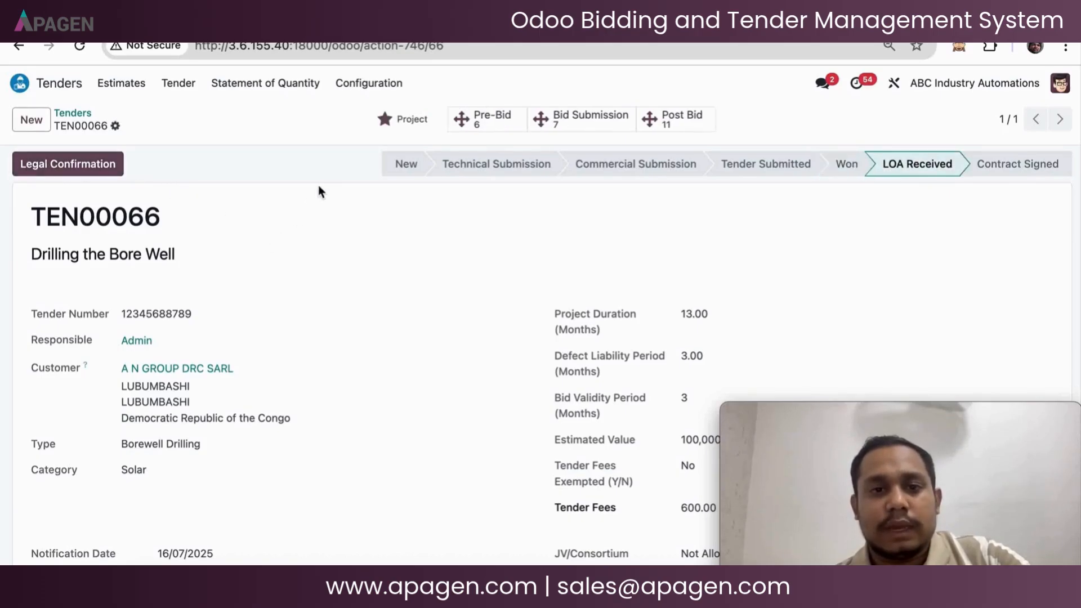
View the tender's linked project, and advance the tender through Legal Confirmation to Contract Signed
click(415, 123)
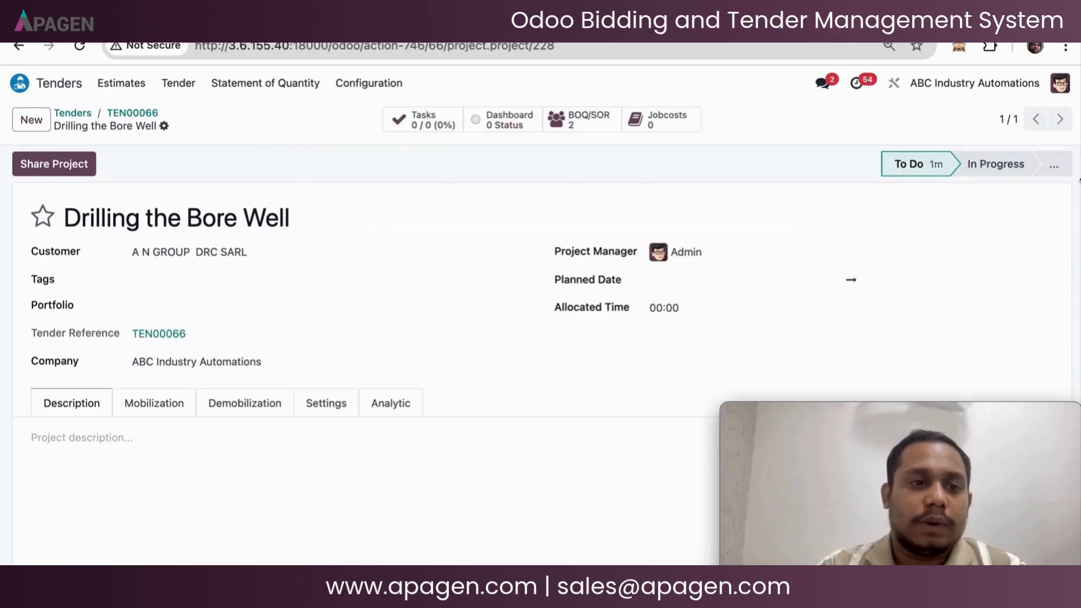
click(134, 116)
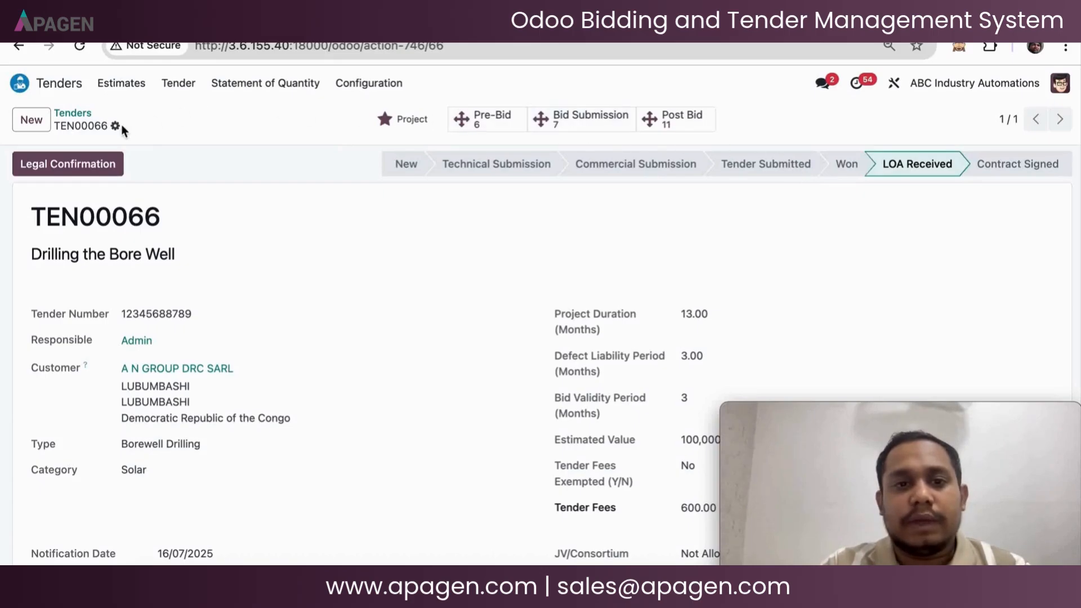
click(68, 164)
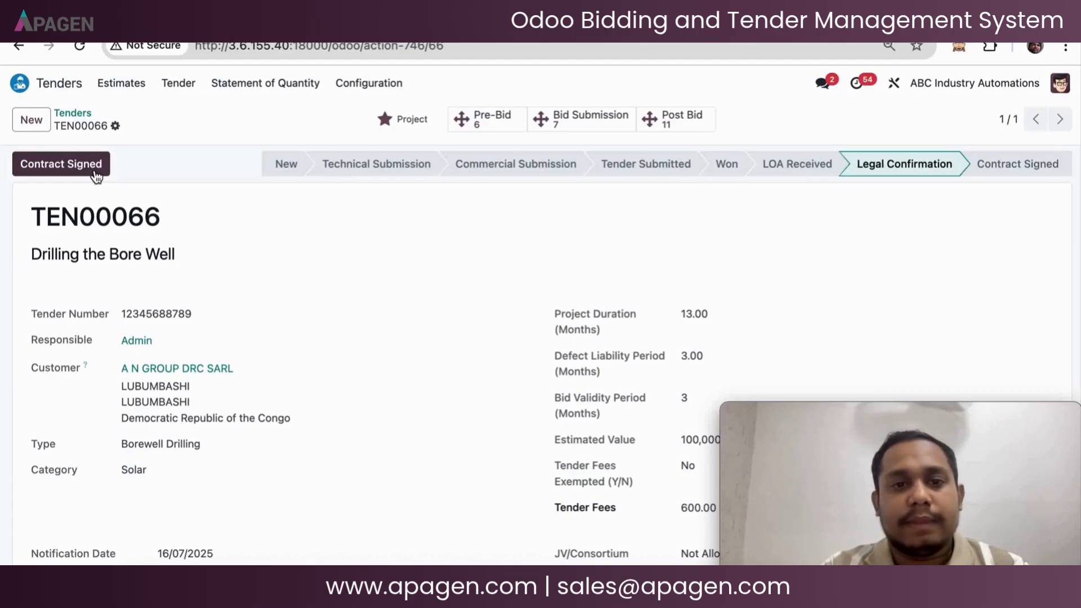
click(95, 172)
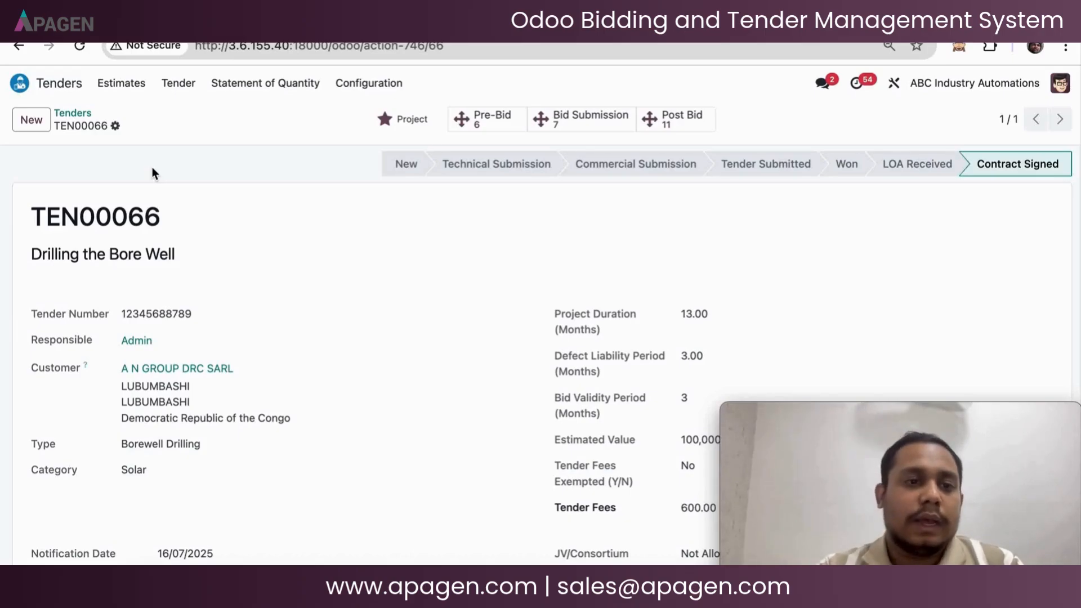
Examine the tender's message log for its state changes and approval messages
scroll(152, 167, down, 20)
scroll(153, 173, down, 1)
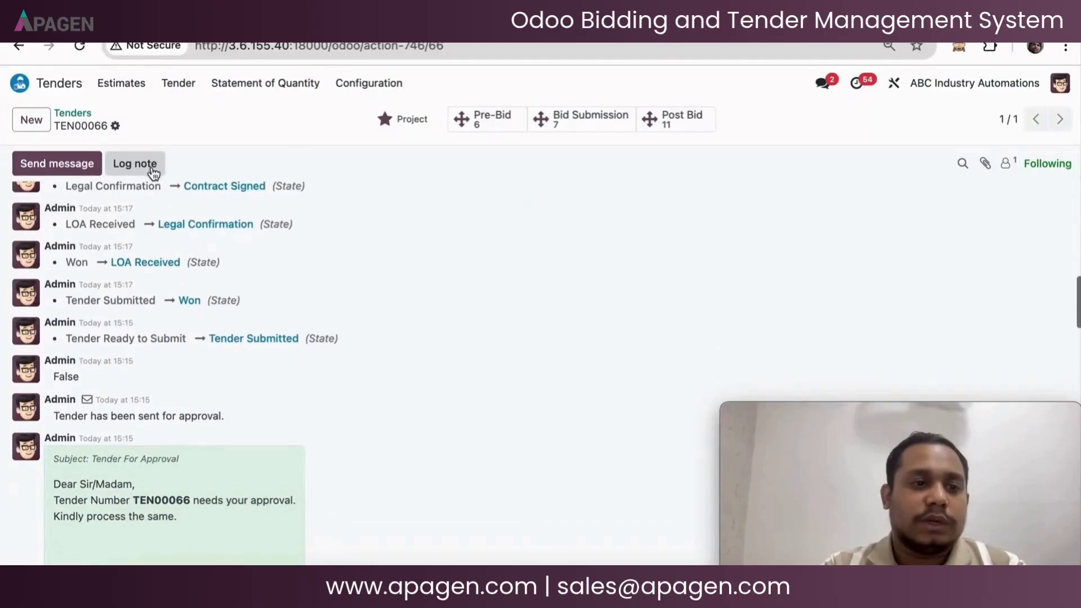
scroll(292, 249, up, 3)
scroll(292, 245, down, 5)
scroll(291, 247, down, 12)
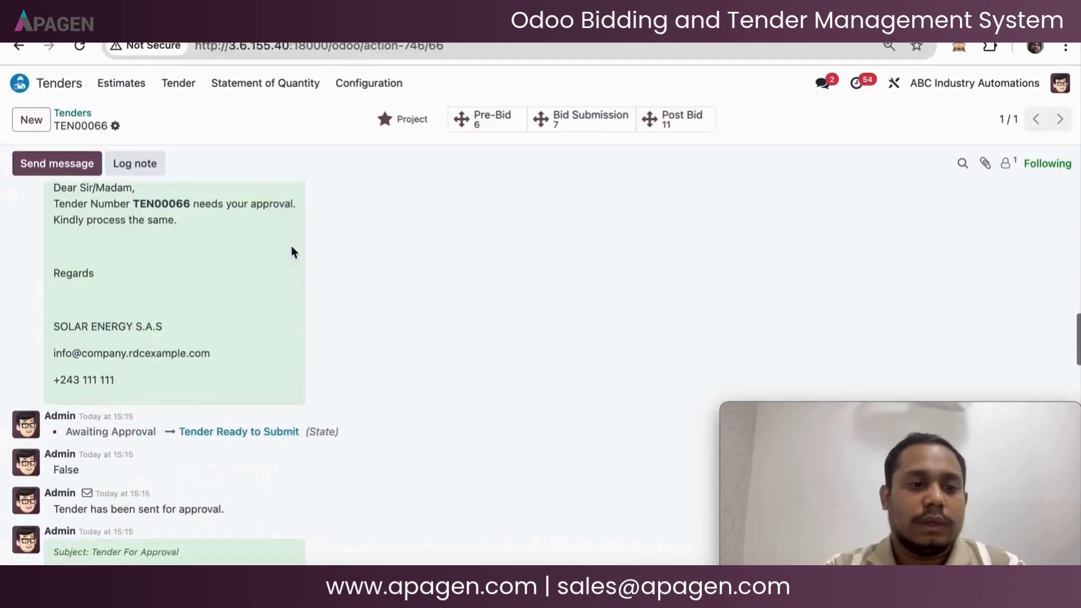
scroll(292, 248, down, 10)
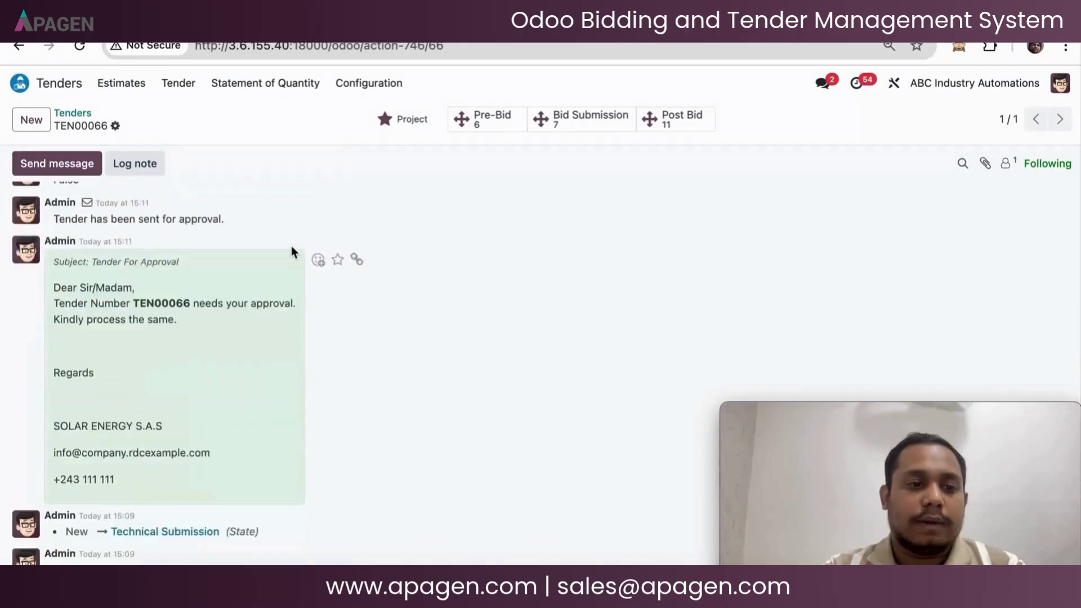
scroll(292, 251, up, 20)
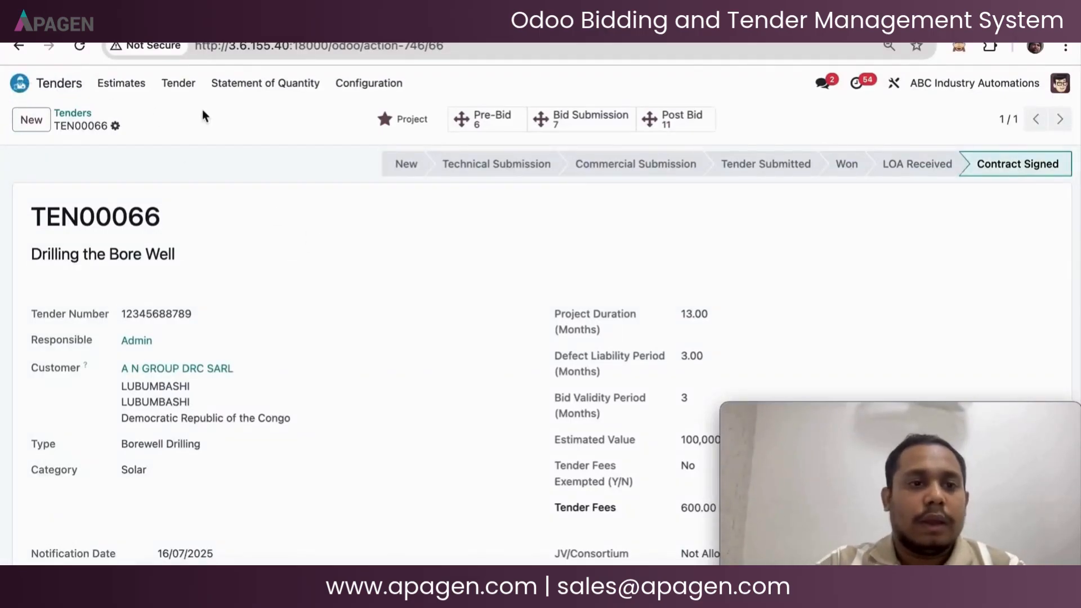
Review the configured Pre-Bid Checklist items and look at the Survey item's record
click(360, 85)
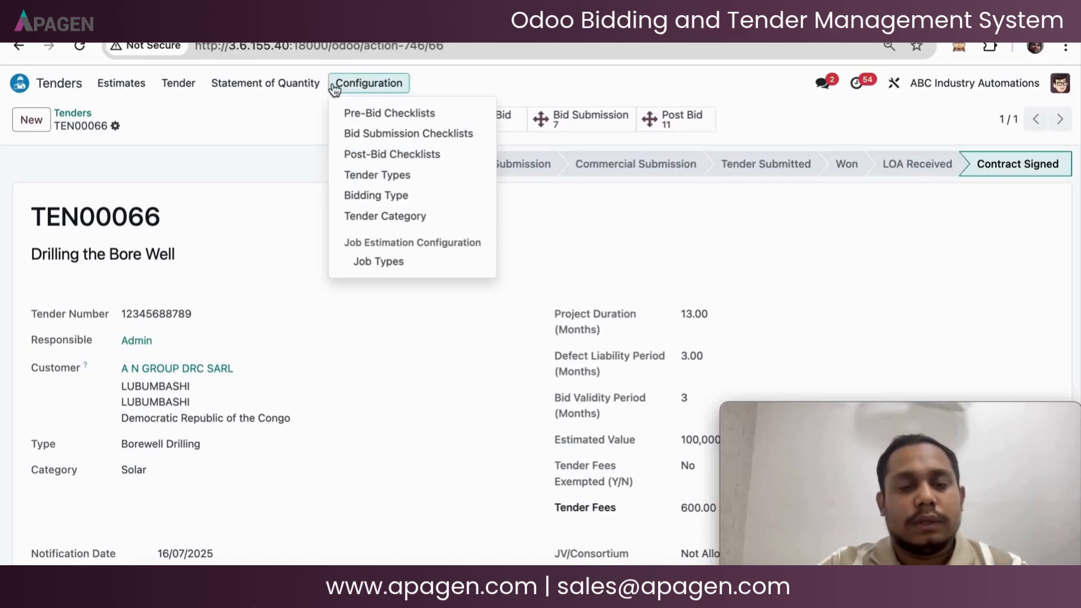
click(366, 114)
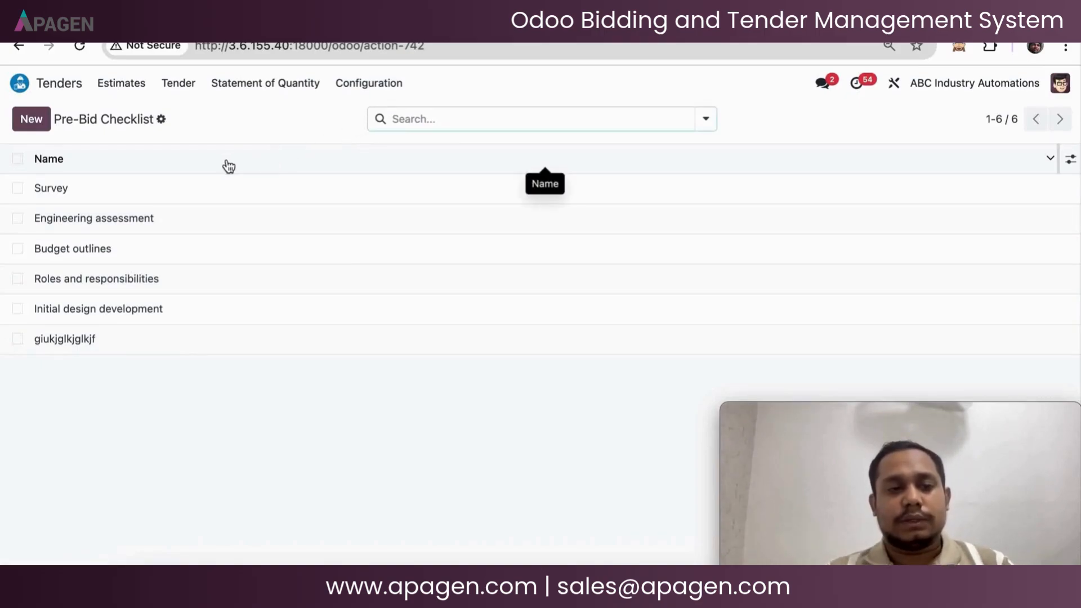
click(75, 195)
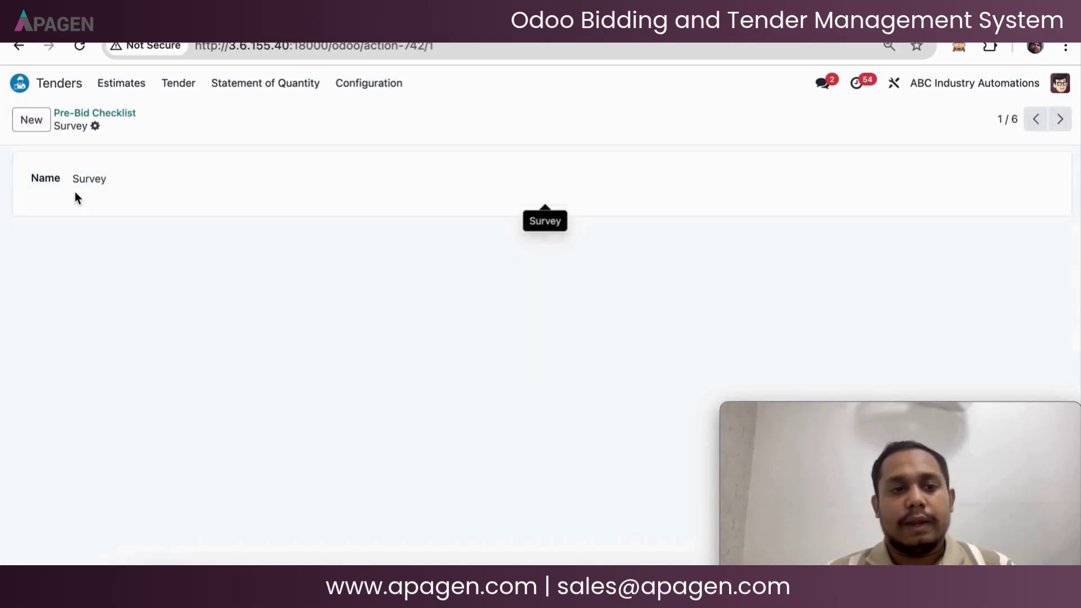
drag(123, 186, 61, 188)
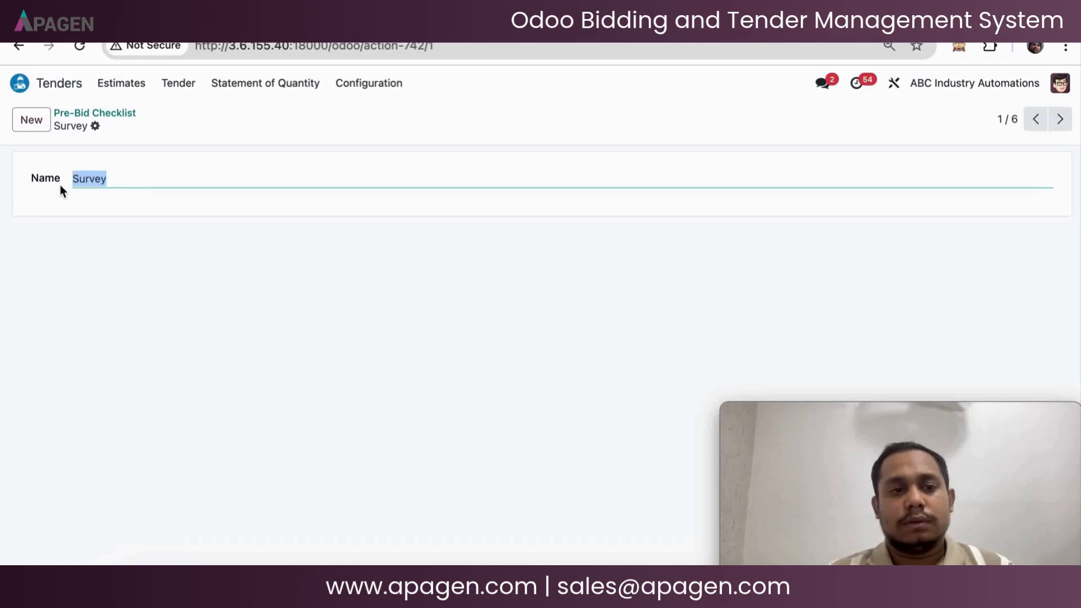
click(93, 115)
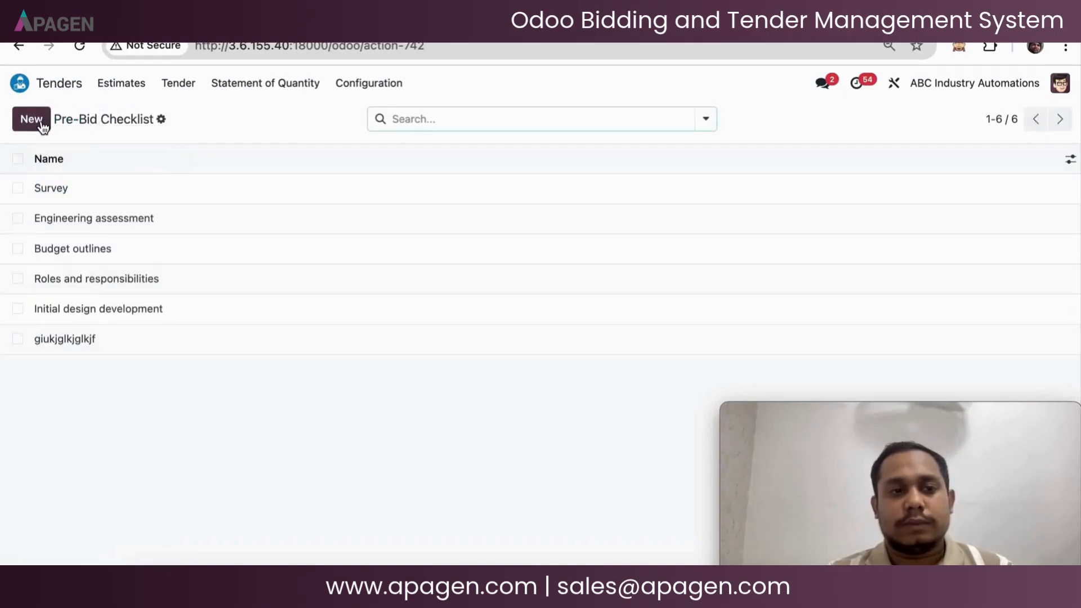
Review the configured Bid Submission and Post-Bid Checklist items, opening a blank Post-Bid item and discarding it
click(354, 88)
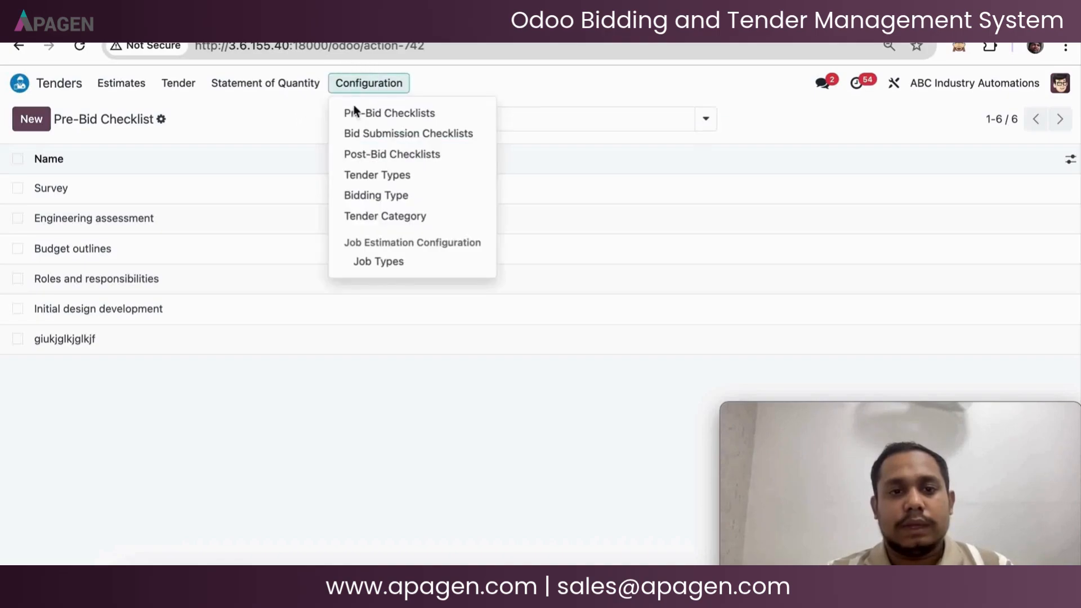
click(360, 136)
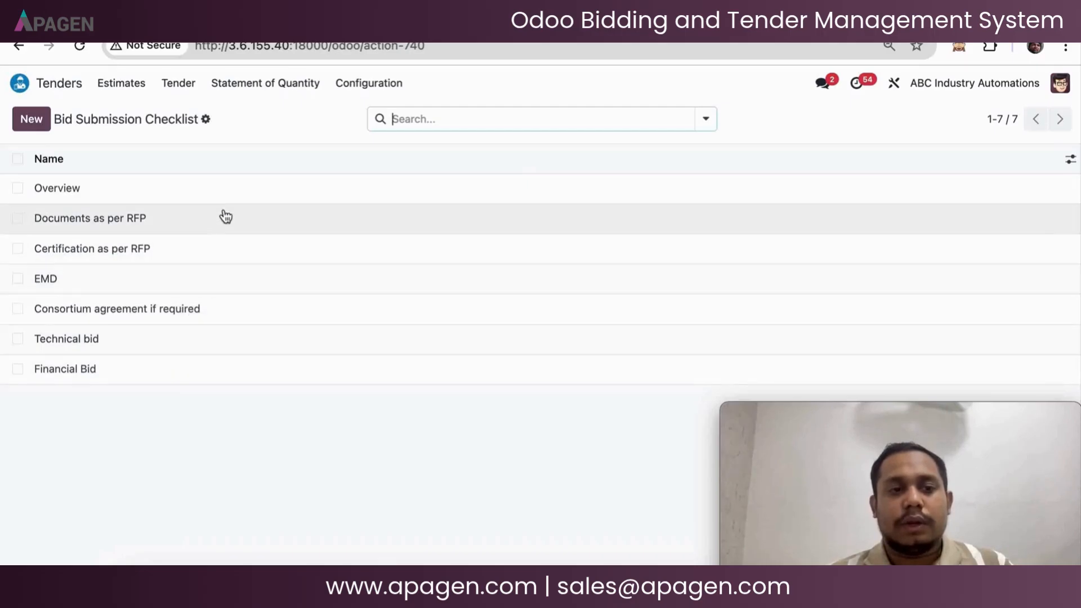
click(360, 84)
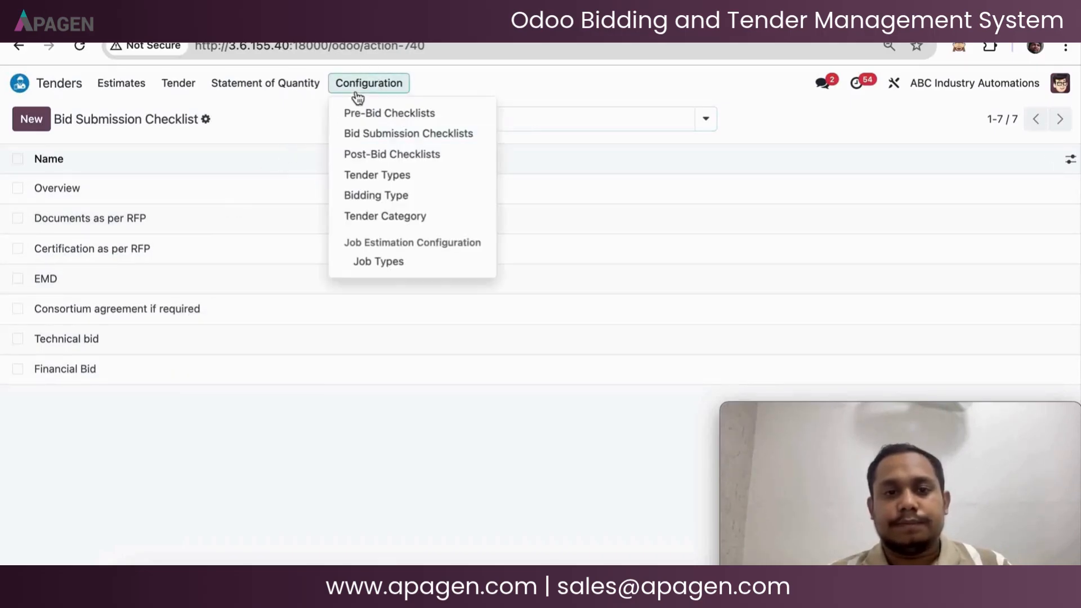
click(364, 137)
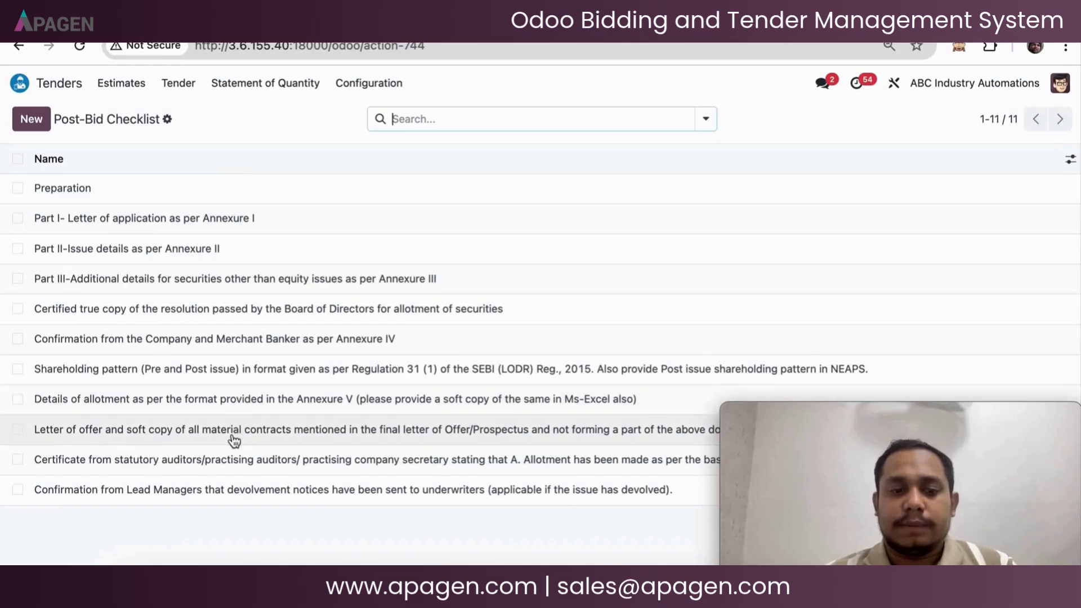
click(31, 123)
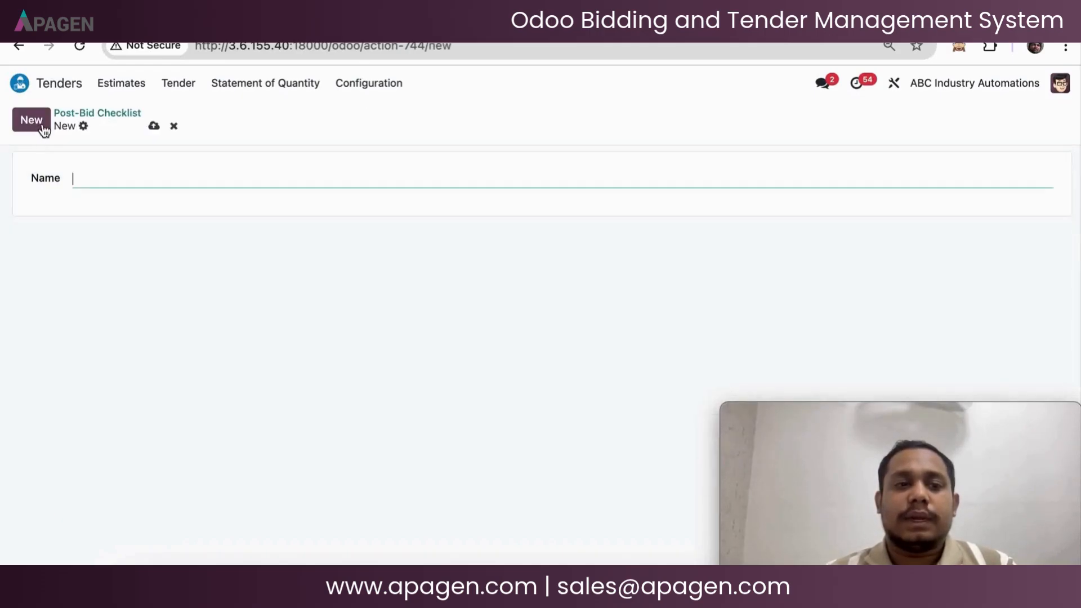
click(172, 130)
Look through the configured tender types, bidding types and tender categories
click(351, 85)
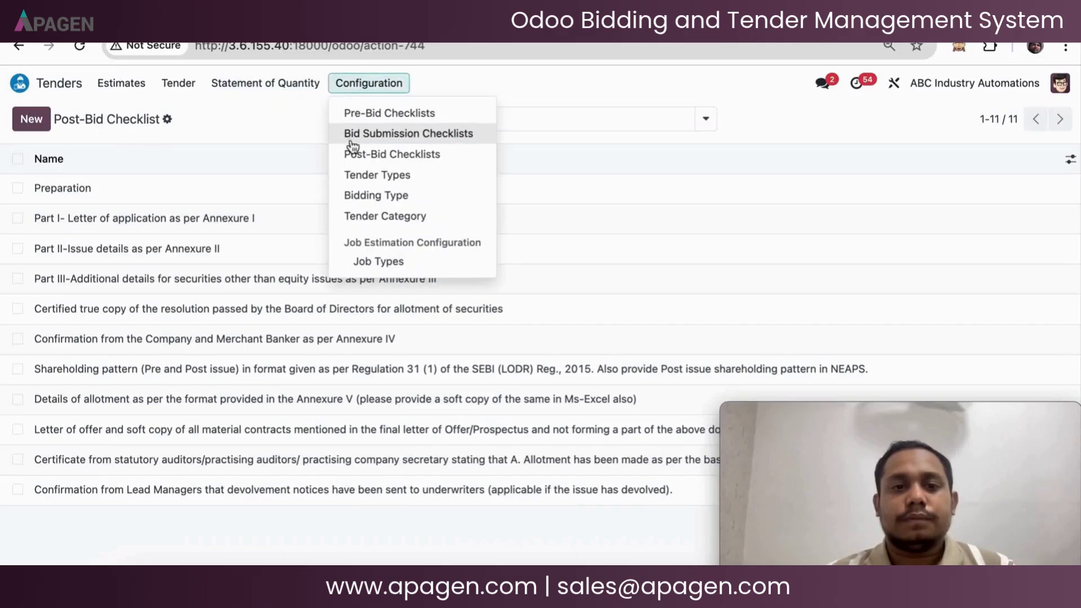
click(356, 177)
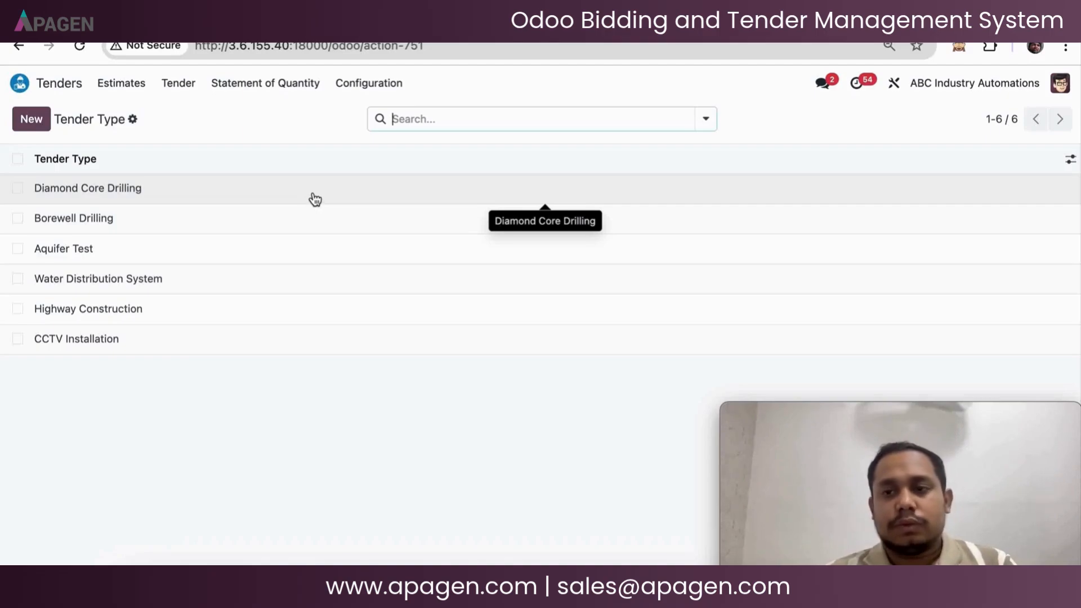
click(369, 85)
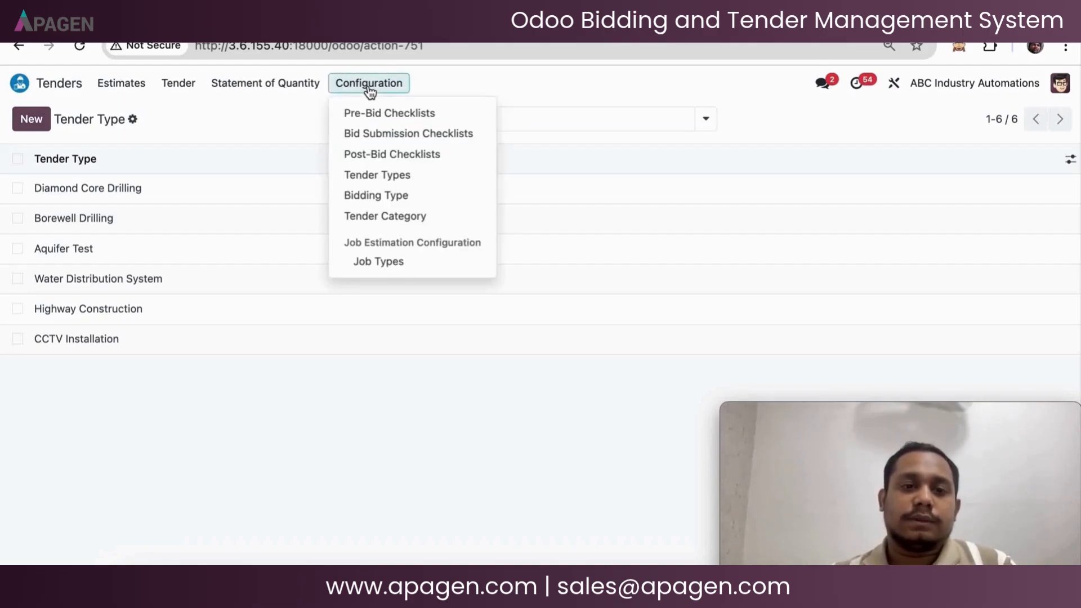
click(375, 198)
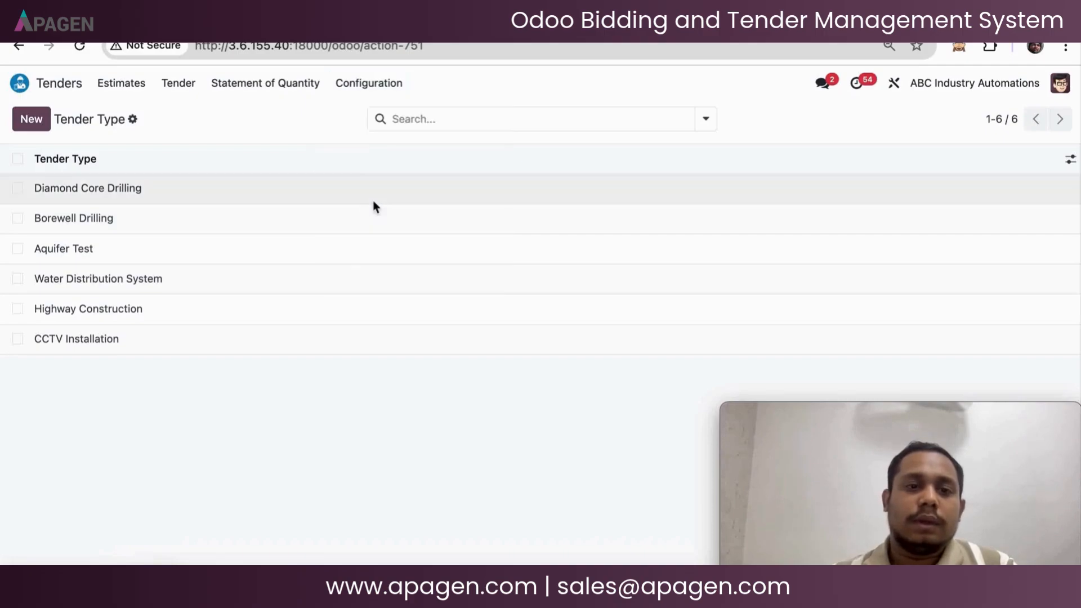
click(352, 88)
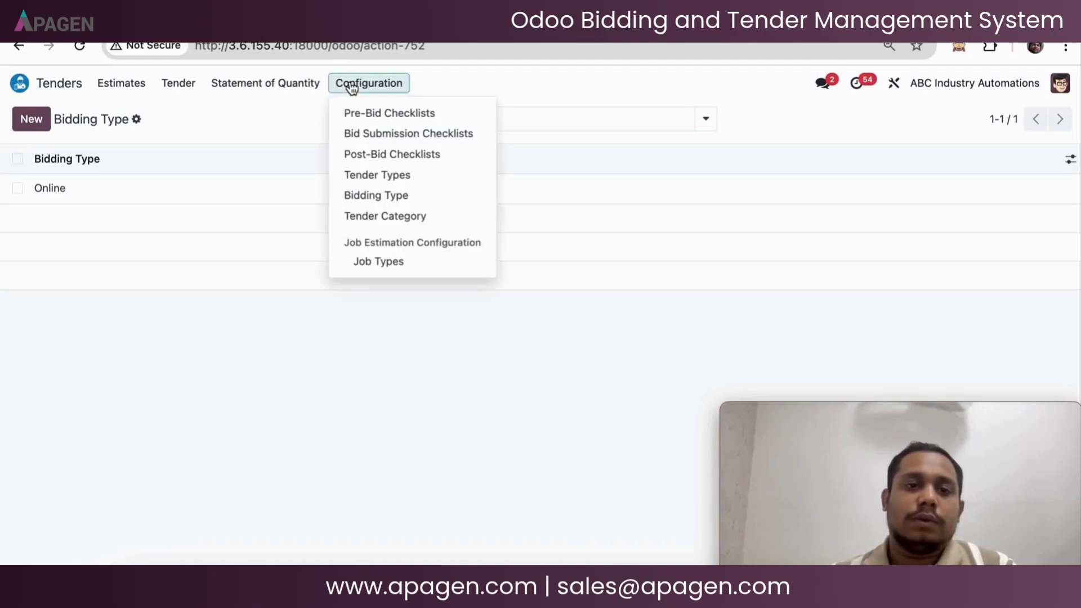
click(370, 212)
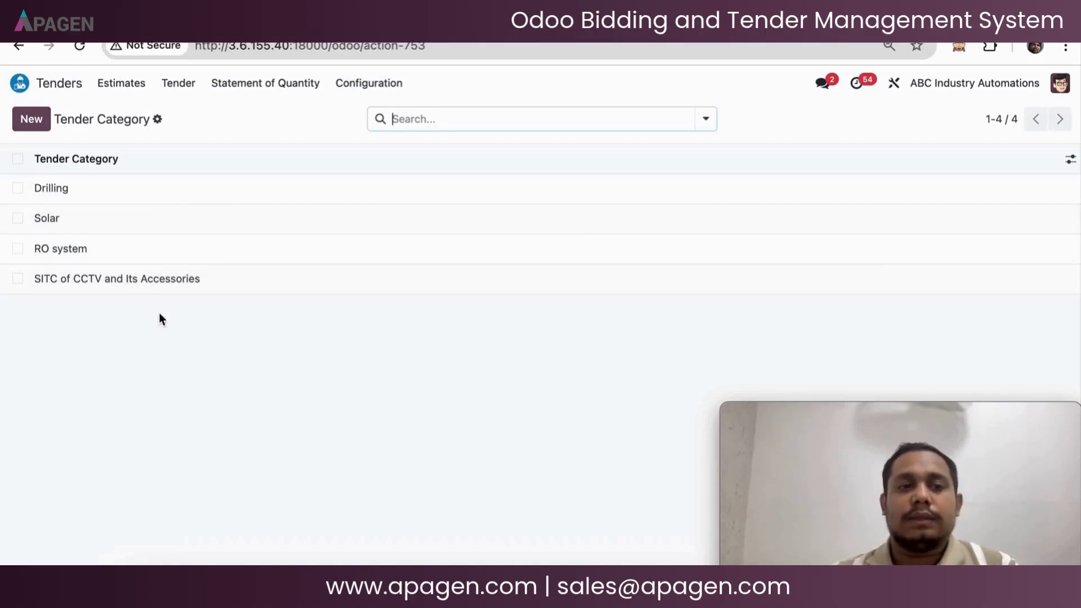
View the estimate job types configuration and return to the list of all tenders
click(378, 85)
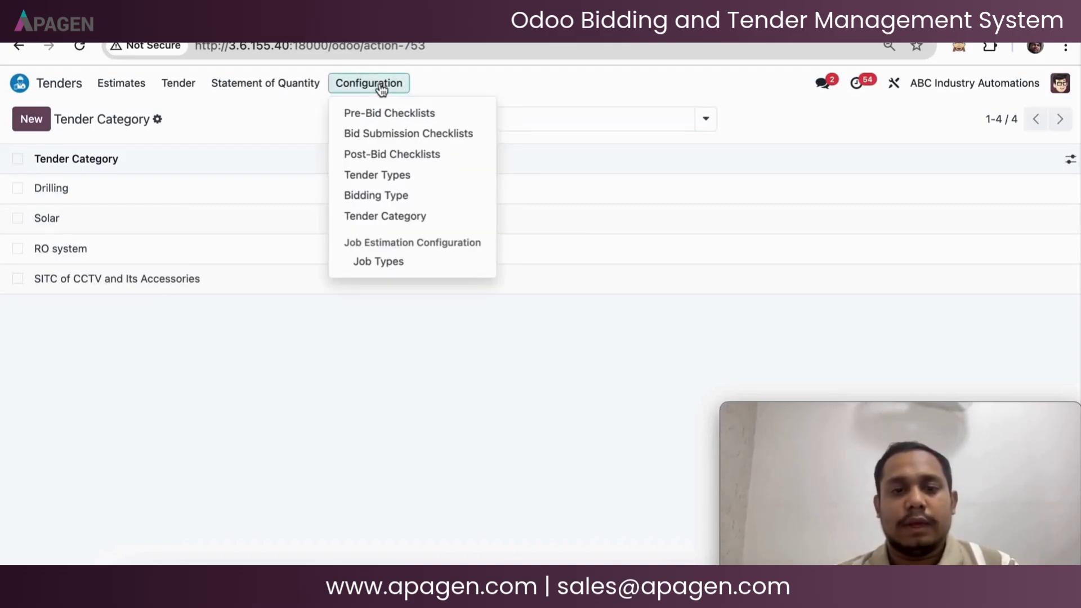
click(397, 262)
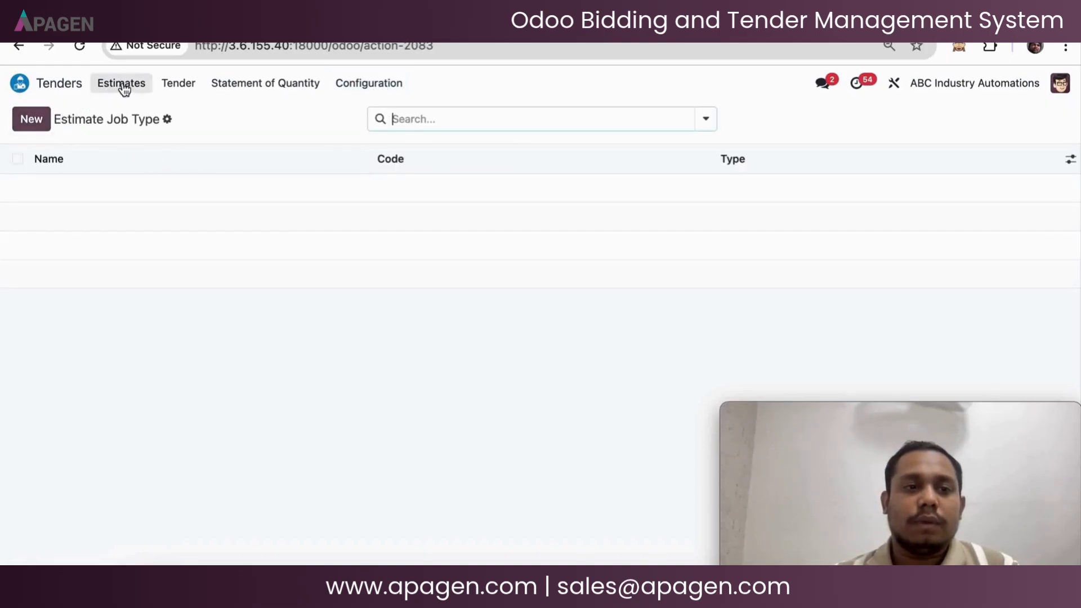
click(184, 88)
click(190, 111)
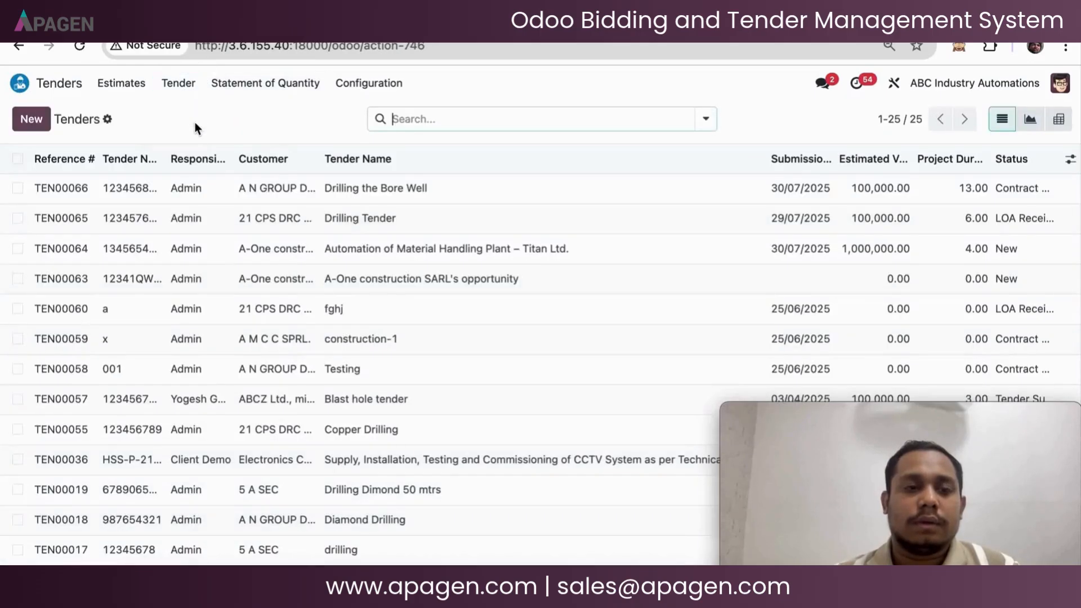
View the tenders as a graph, switching the chart from bars to a line chart and a pie chart
click(1038, 129)
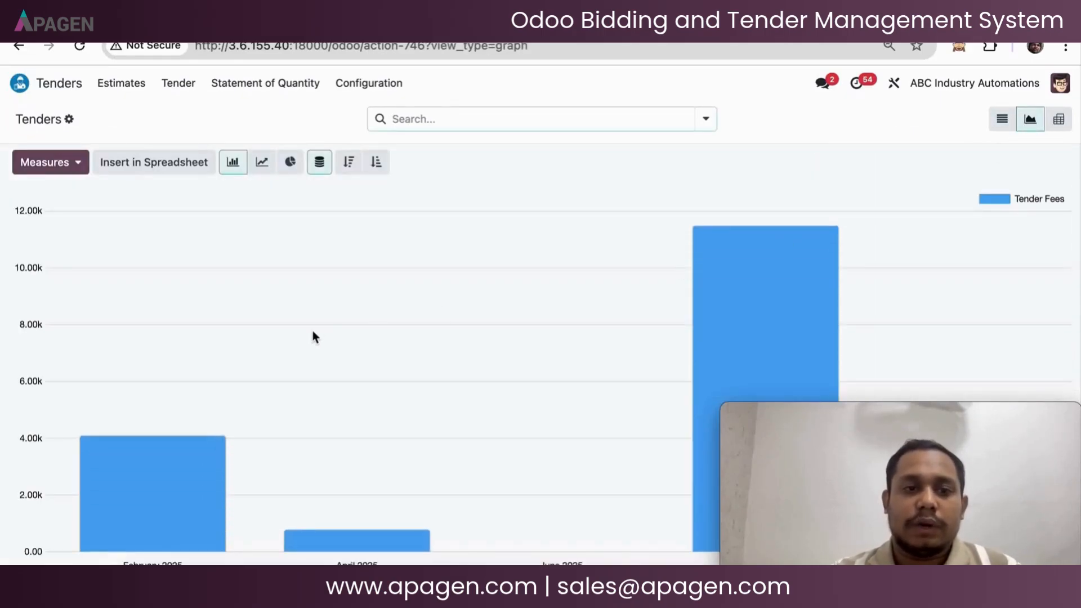
click(263, 163)
click(286, 164)
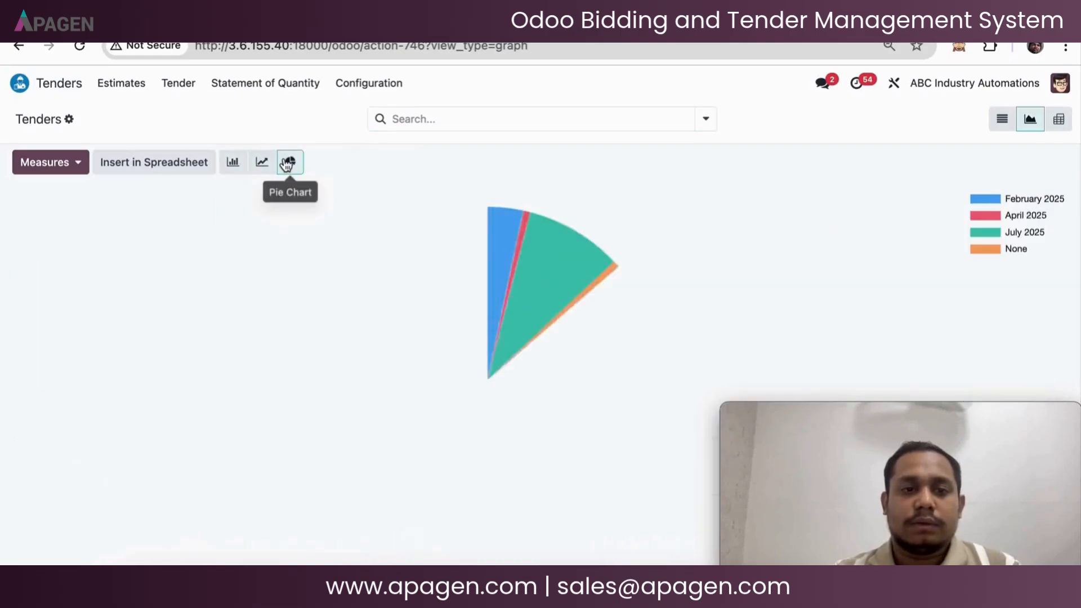
mouse_move(466, 229)
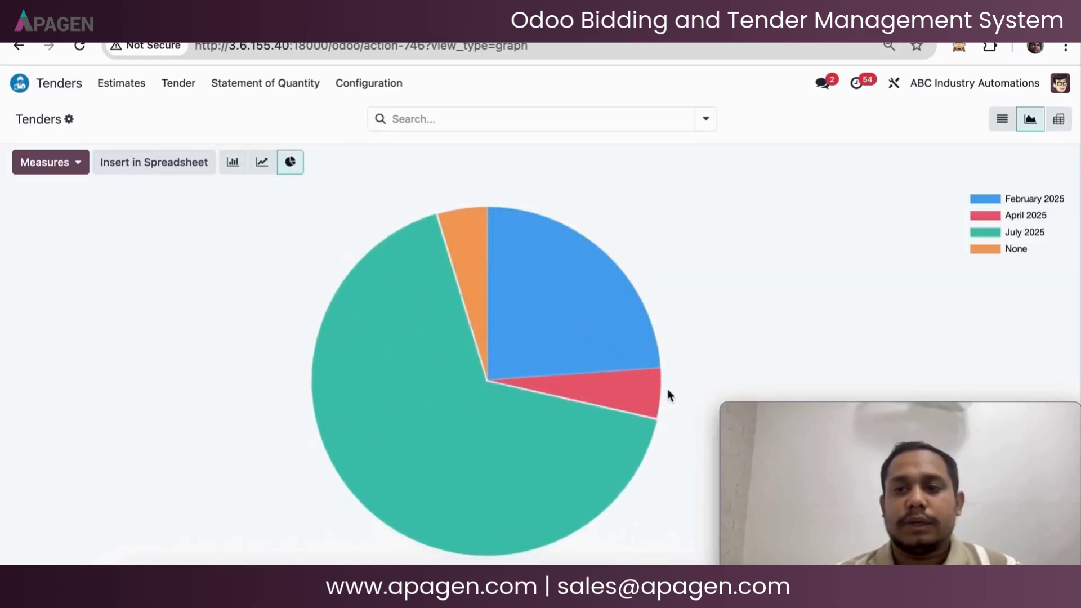
View the tenders as a pivot table and examine the counts per tender name and state
click(1058, 120)
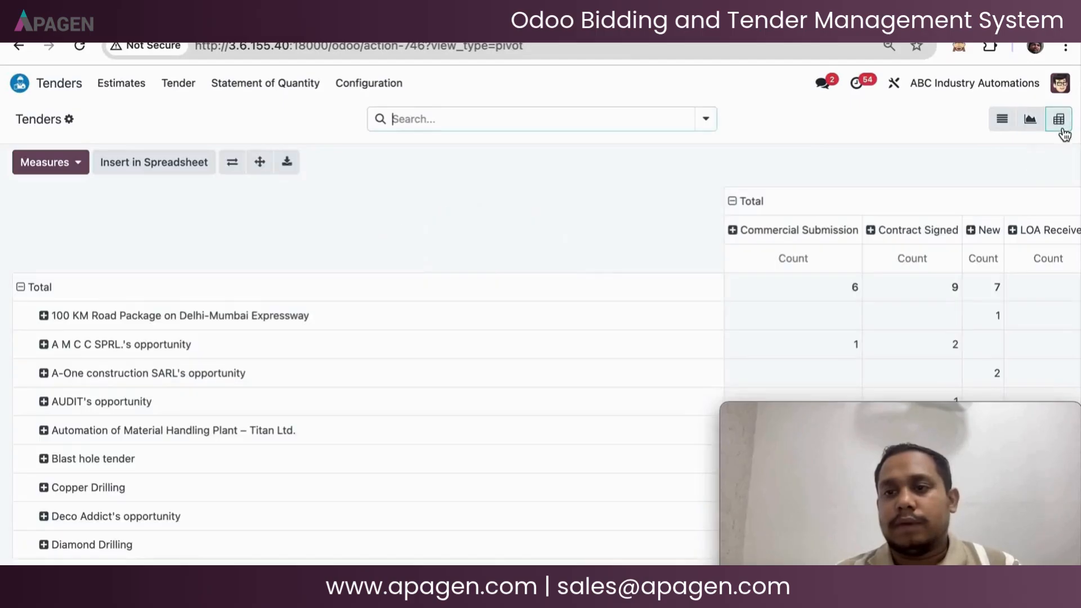
scroll(374, 345, down, 3)
scroll(373, 346, up, 2)
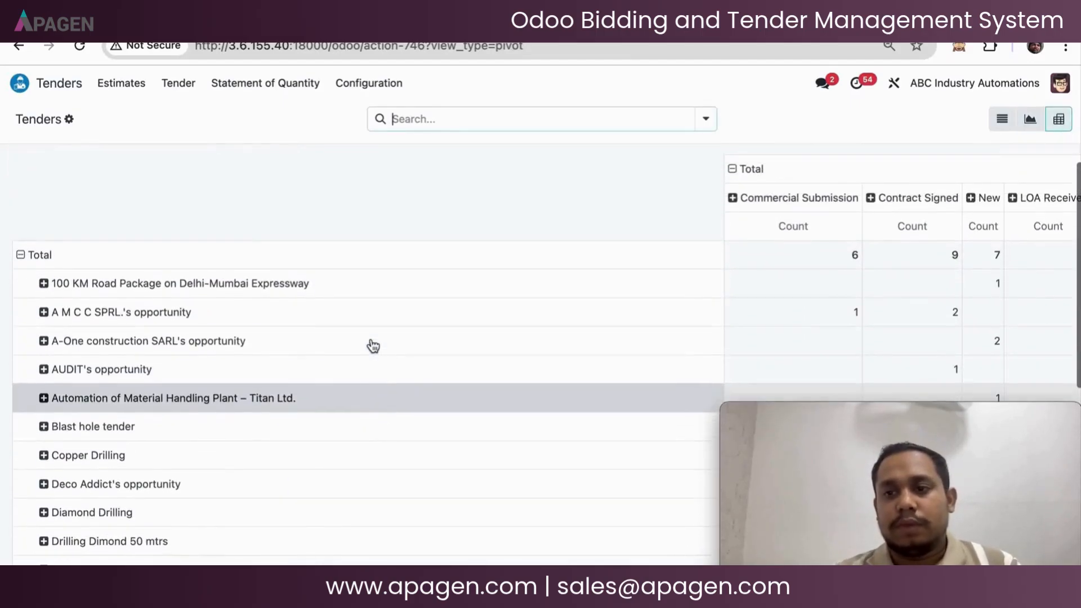
scroll(373, 346, right, 3)
scroll(373, 346, left, 3)
scroll(373, 346, down, 6)
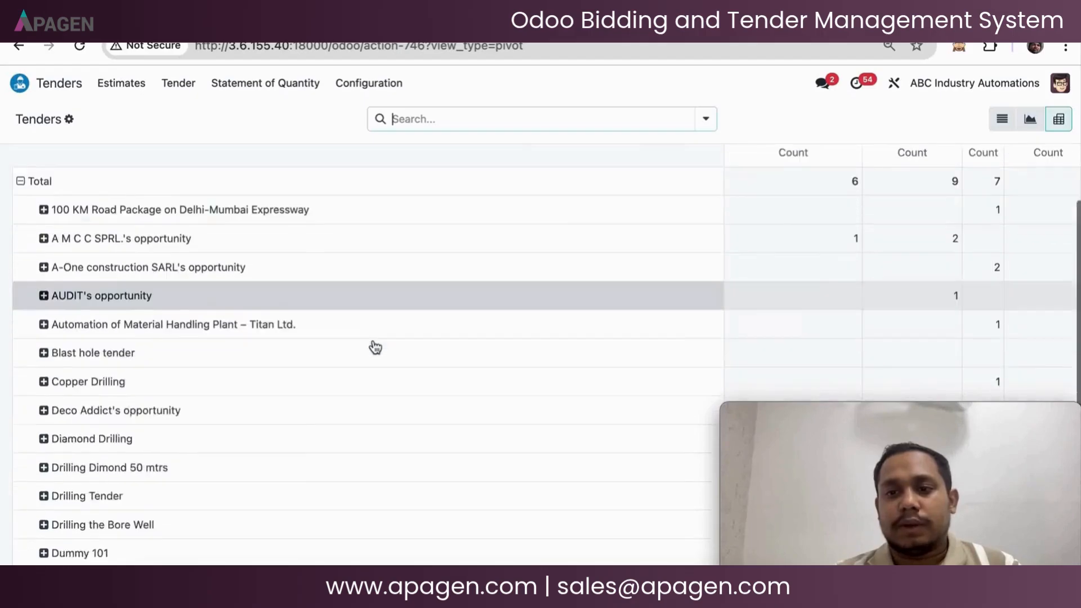
scroll(374, 347, up, 7)
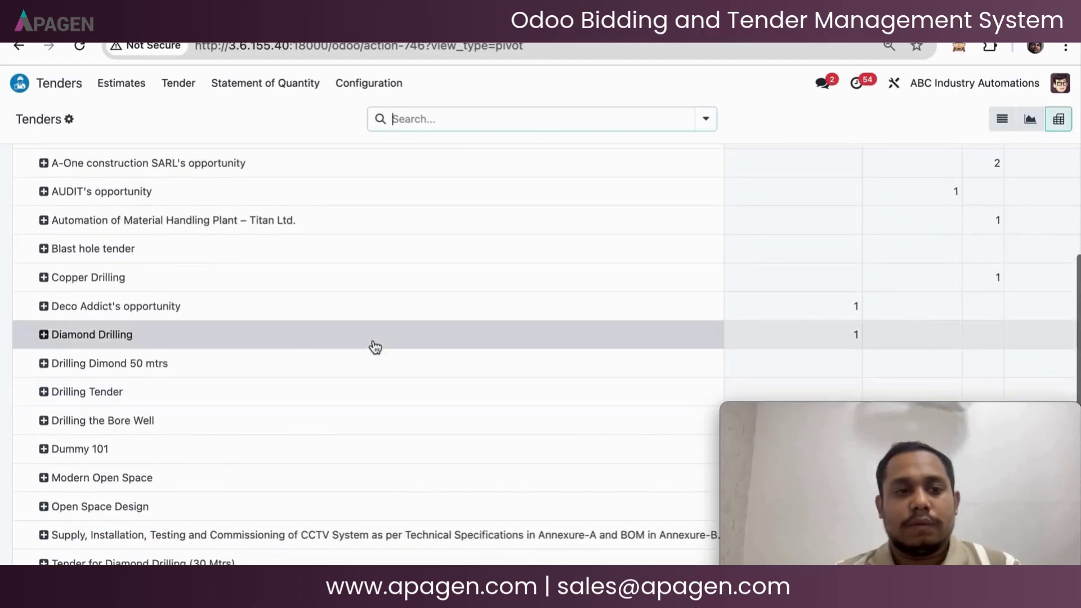
scroll(836, 341, right, 3)
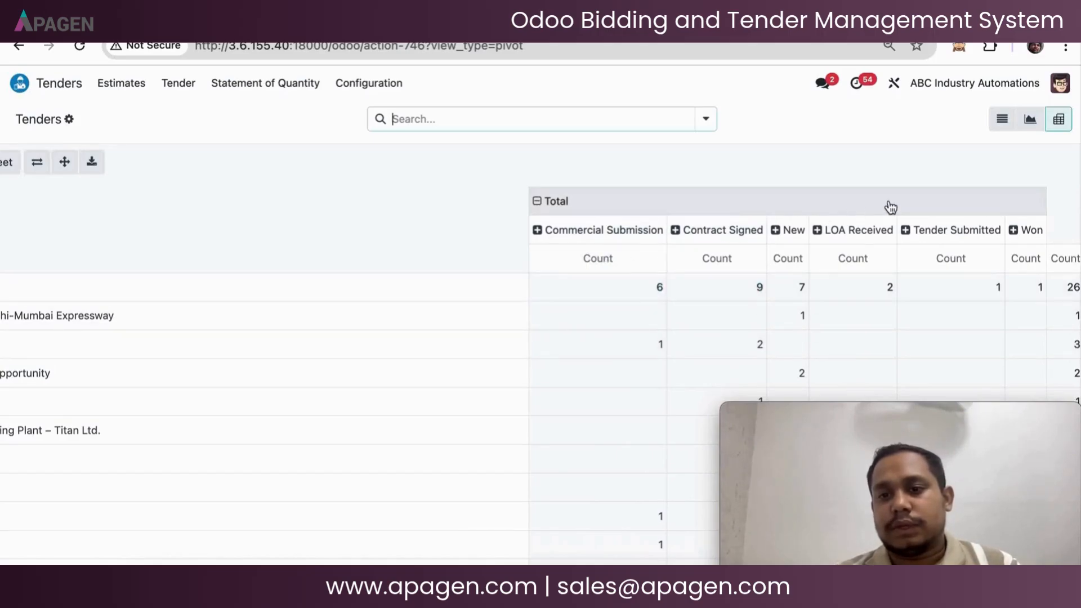
scroll(490, 299, left, 3)
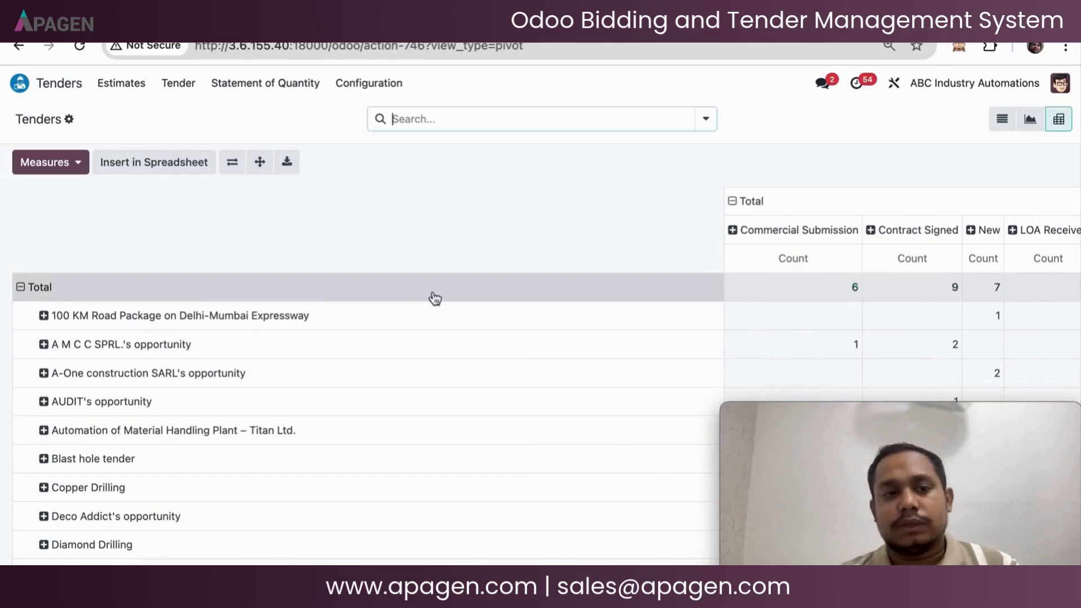
Add Bid Validity Period, Completion Period, Defect Liability Period, Earnest Money Deposit, Performance Bond (%) and Profit Perc On Ctc as pivot measures and review their columns
click(56, 167)
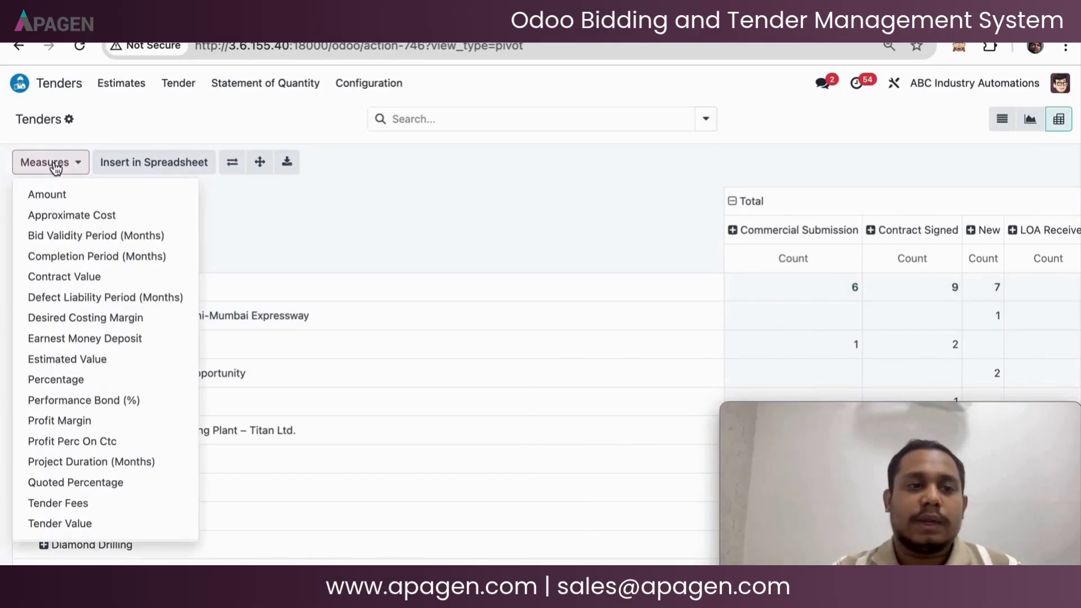
click(57, 236)
click(58, 256)
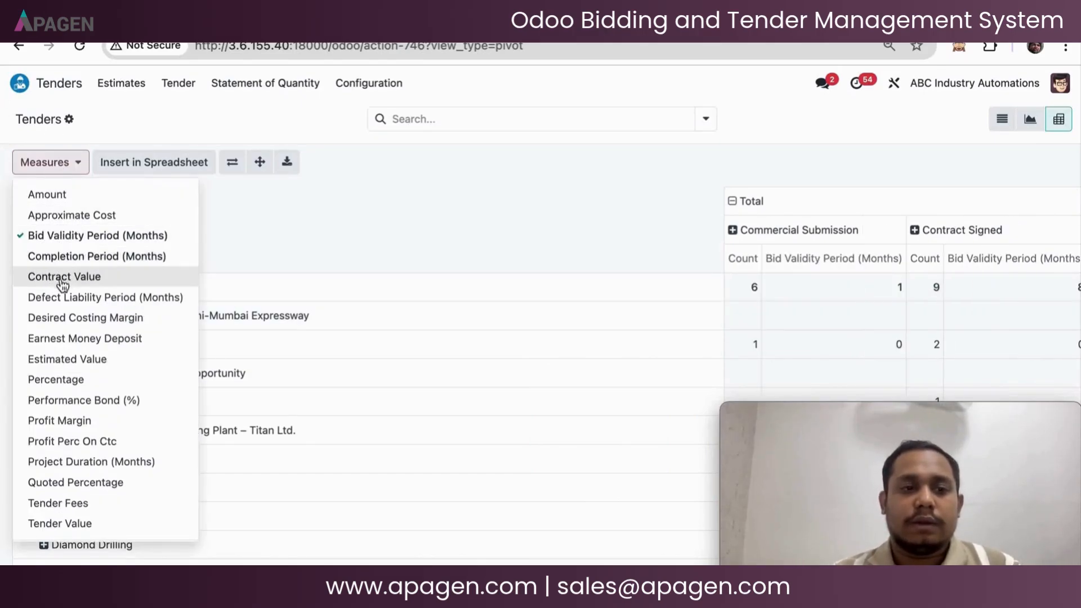
click(67, 304)
click(84, 339)
click(90, 400)
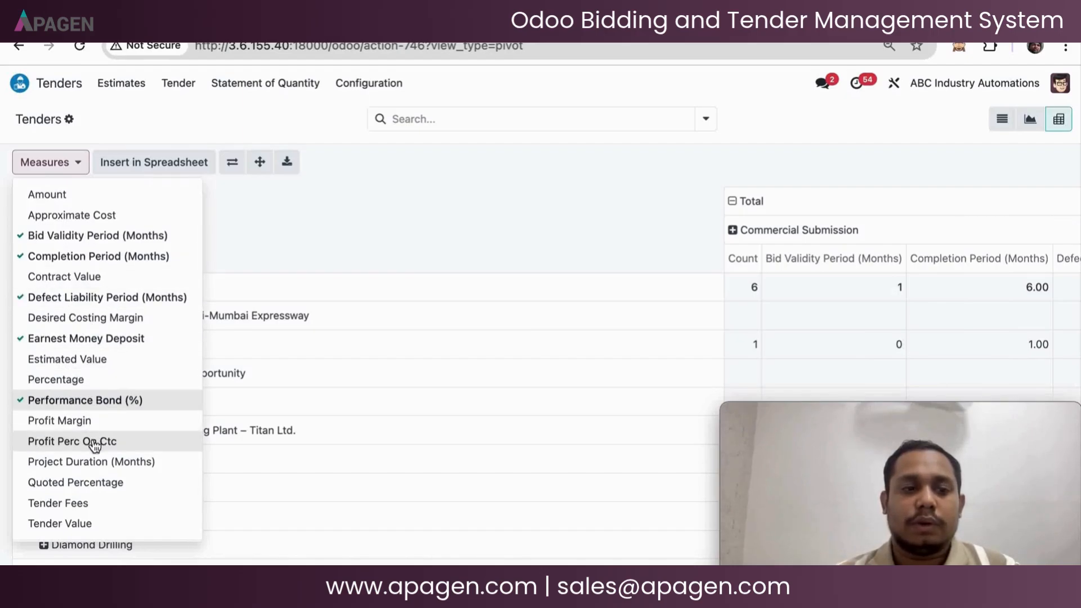
click(93, 441)
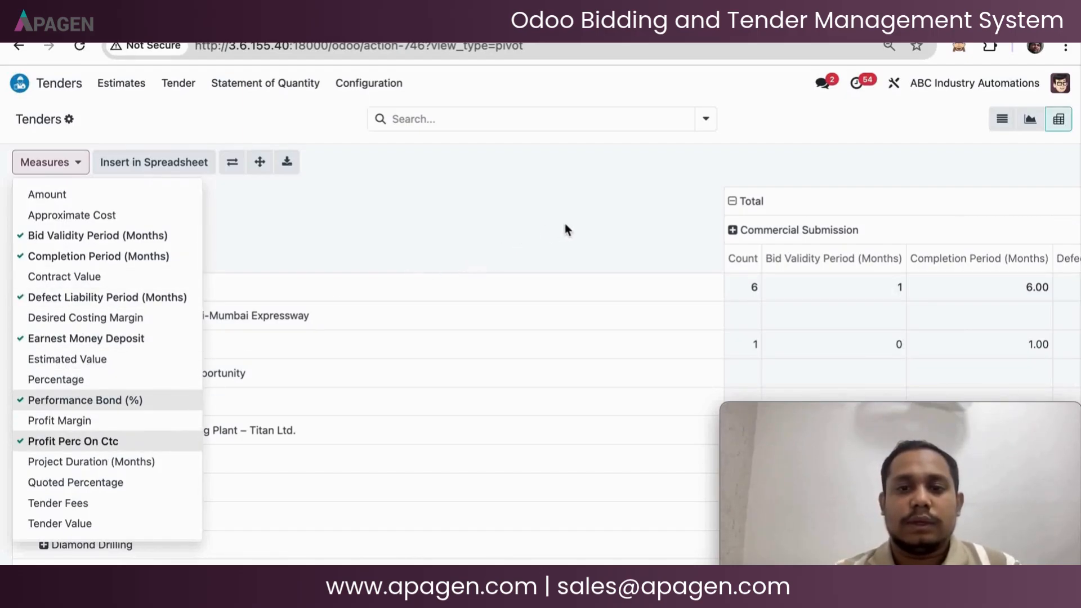
scroll(724, 256, right, 10)
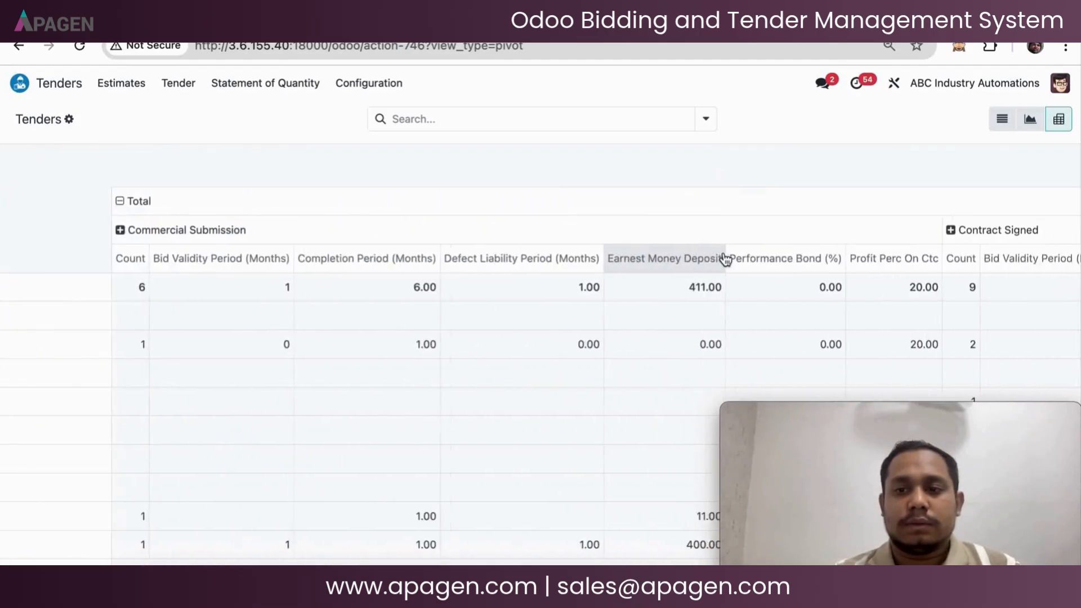
scroll(725, 259, right, 15)
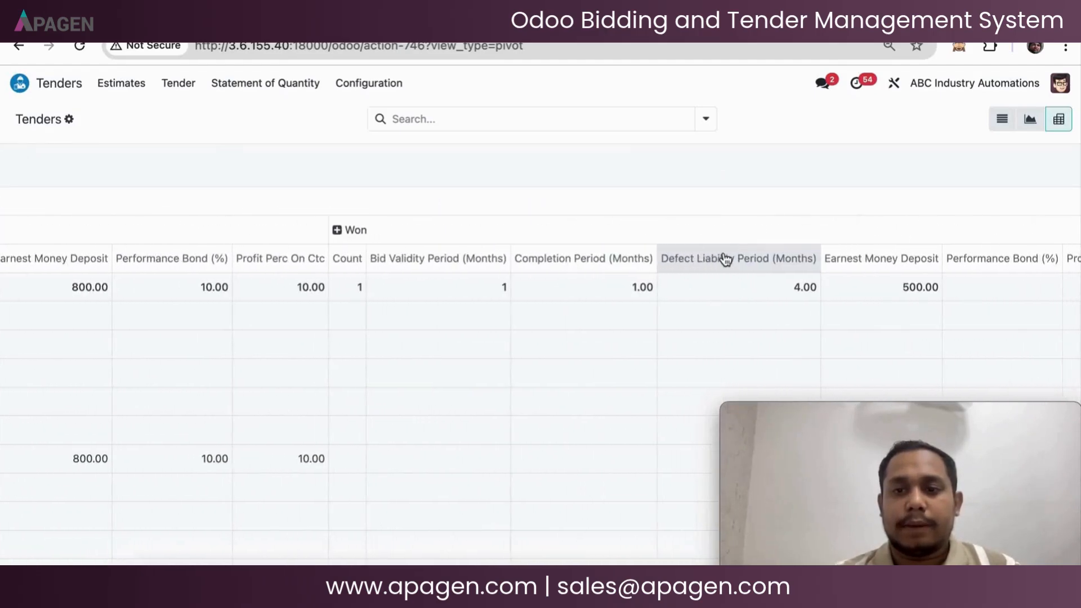
scroll(725, 259, left, 10)
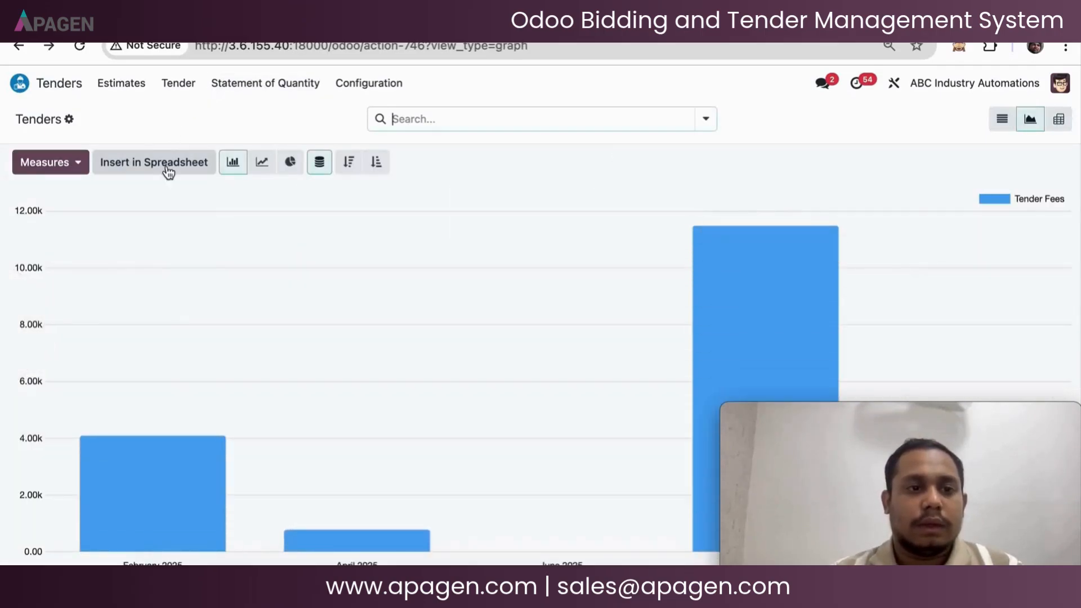
Insert the Tender by State pivot into a blank spreadsheet
click(1059, 119)
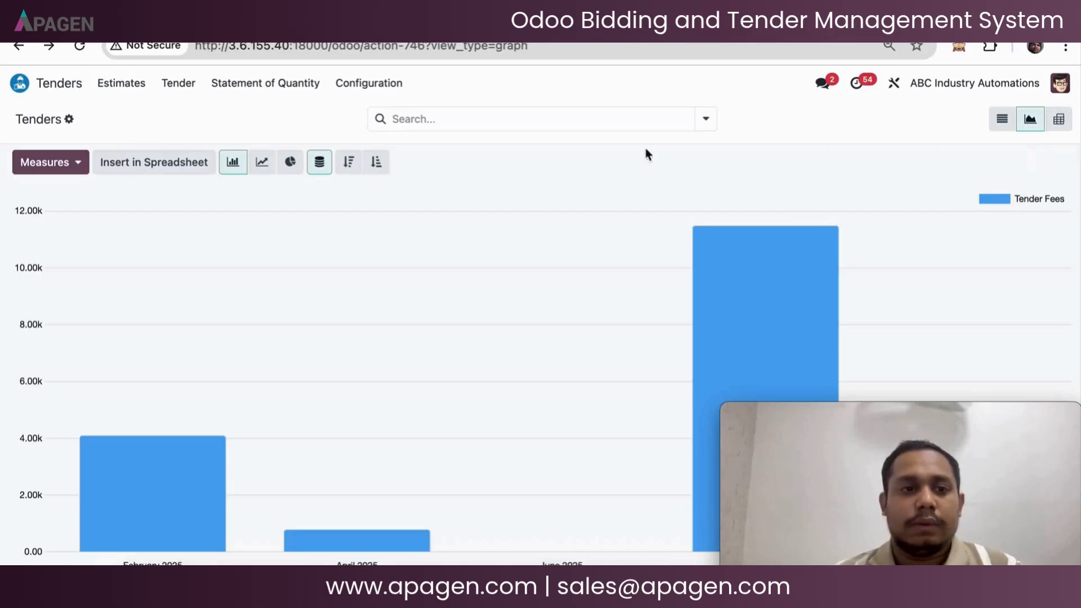
click(136, 179)
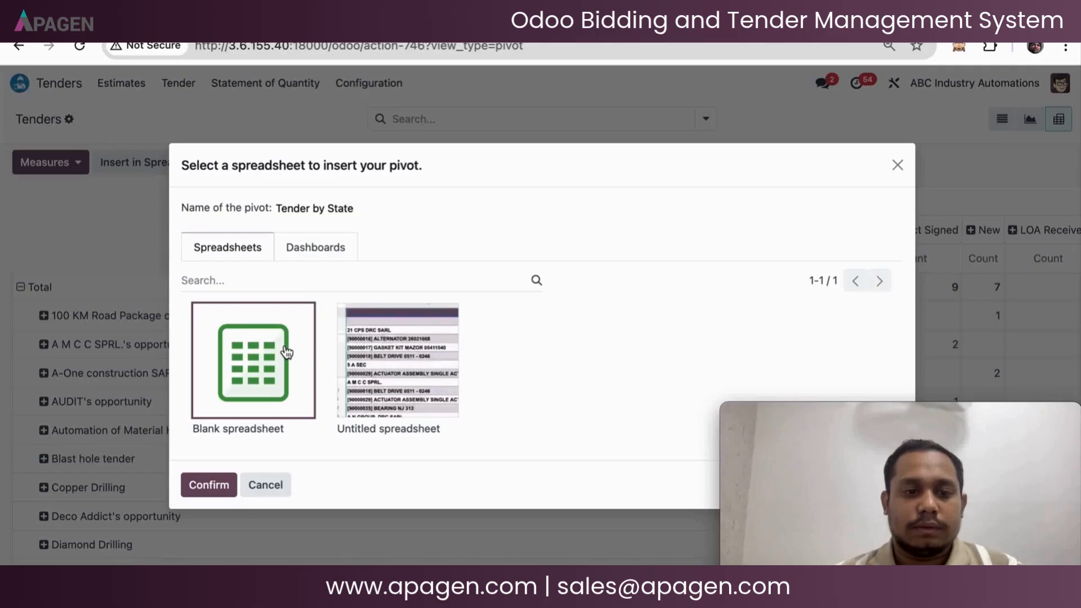
click(207, 485)
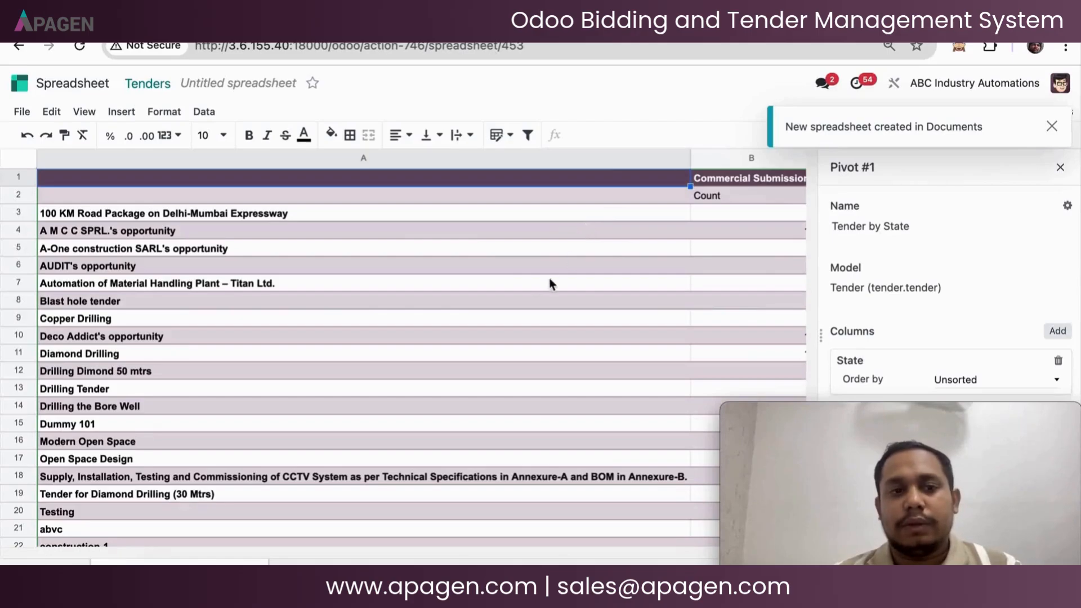
Examine the tender rows, state columns and totals in the new pivot spreadsheet
scroll(447, 292, down, 3)
scroll(447, 293, up, 3)
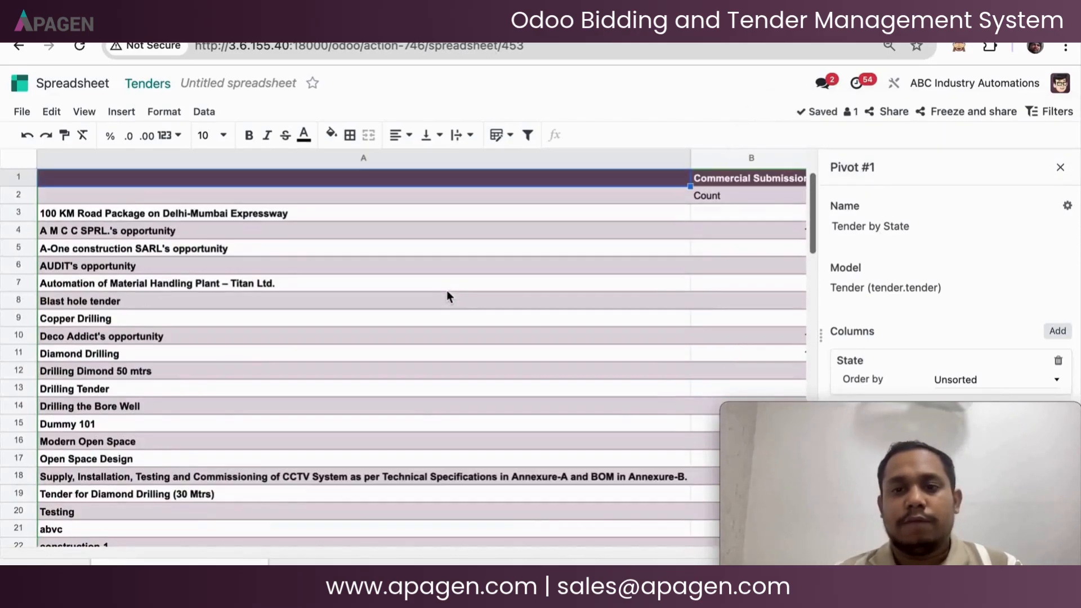
scroll(447, 296, right, 10)
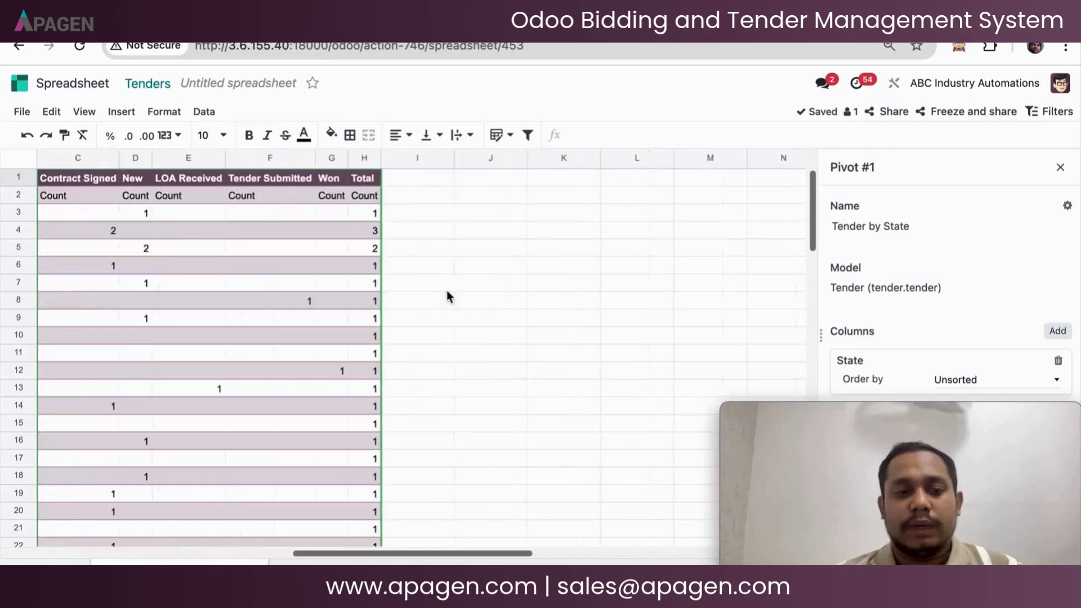
scroll(447, 292, left, 10)
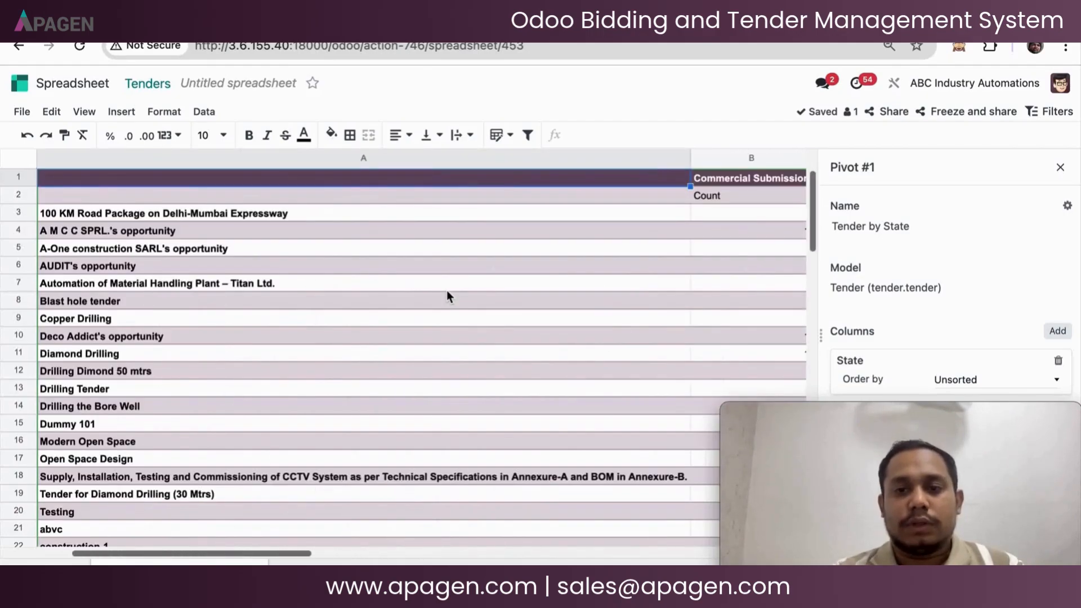
scroll(447, 291, right, 5)
scroll(447, 292, left, 5)
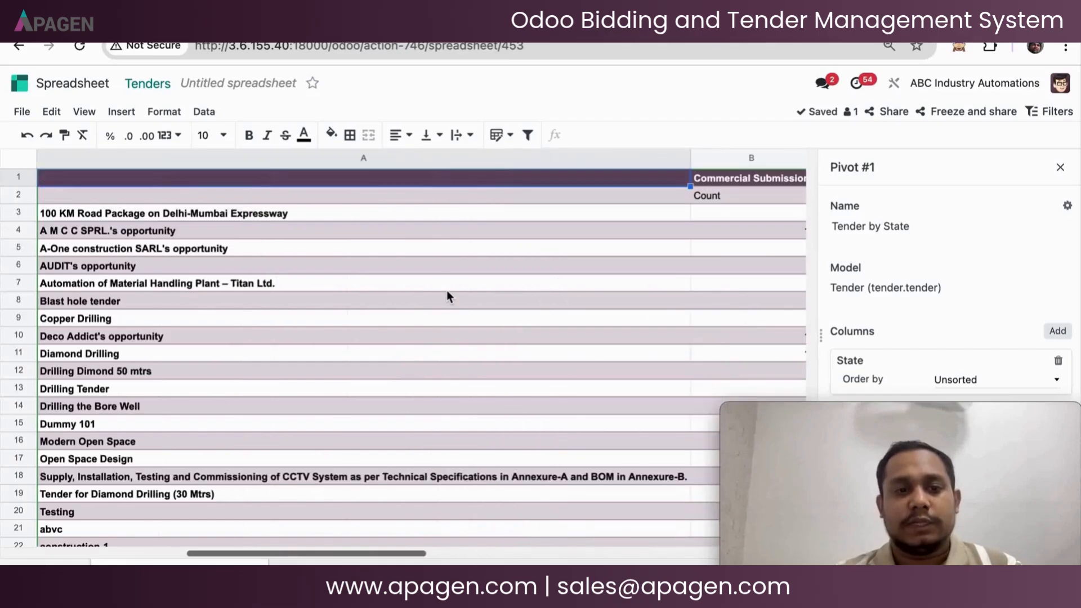
Leave the spreadsheet and reopen the Tenders app to go back to its list of tenders
click(102, 84)
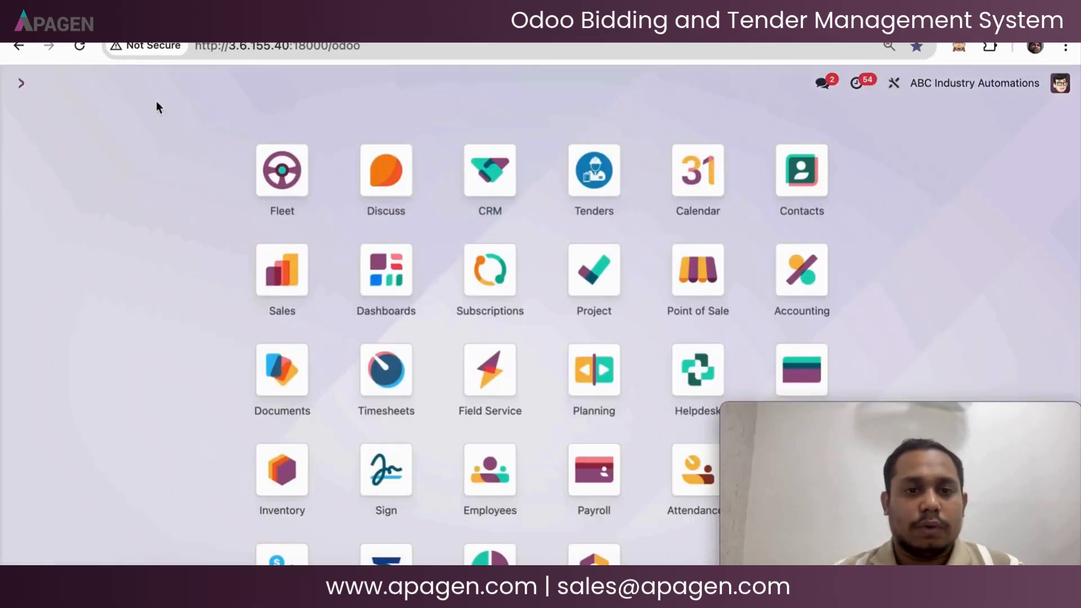
click(587, 176)
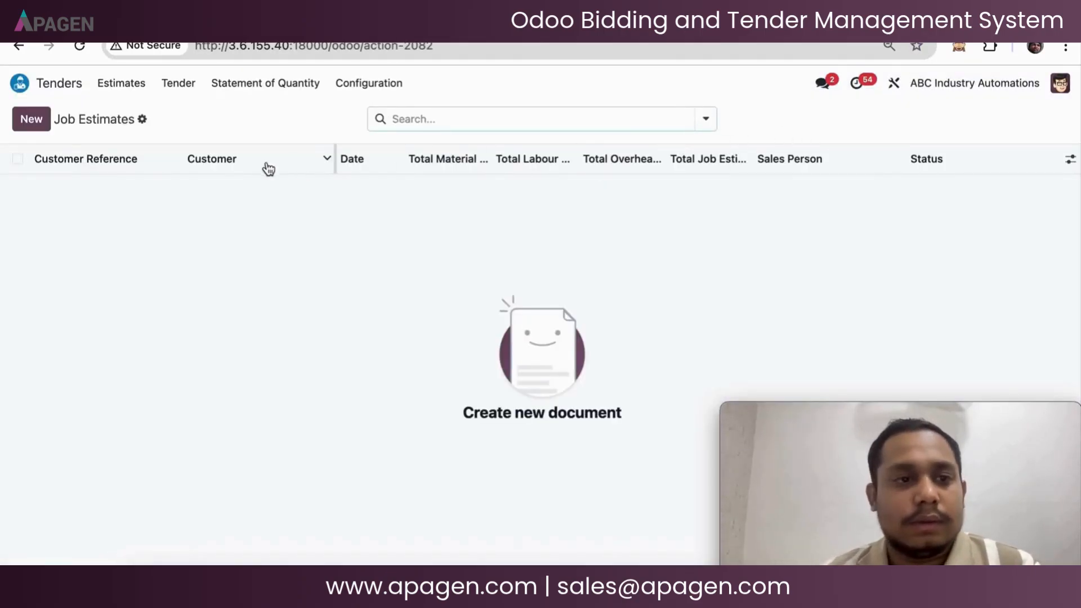
click(181, 86)
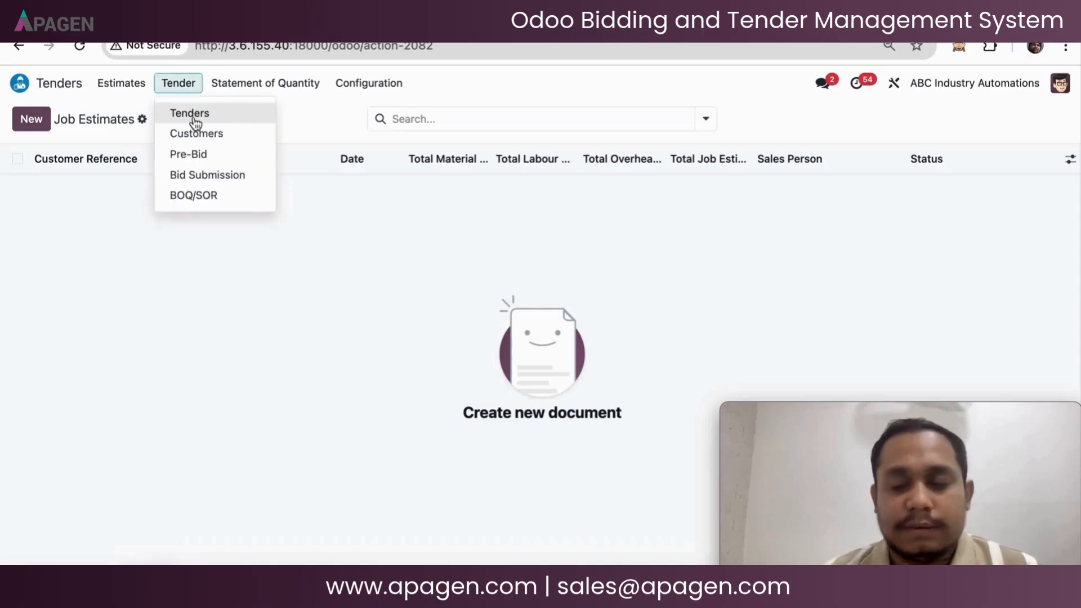